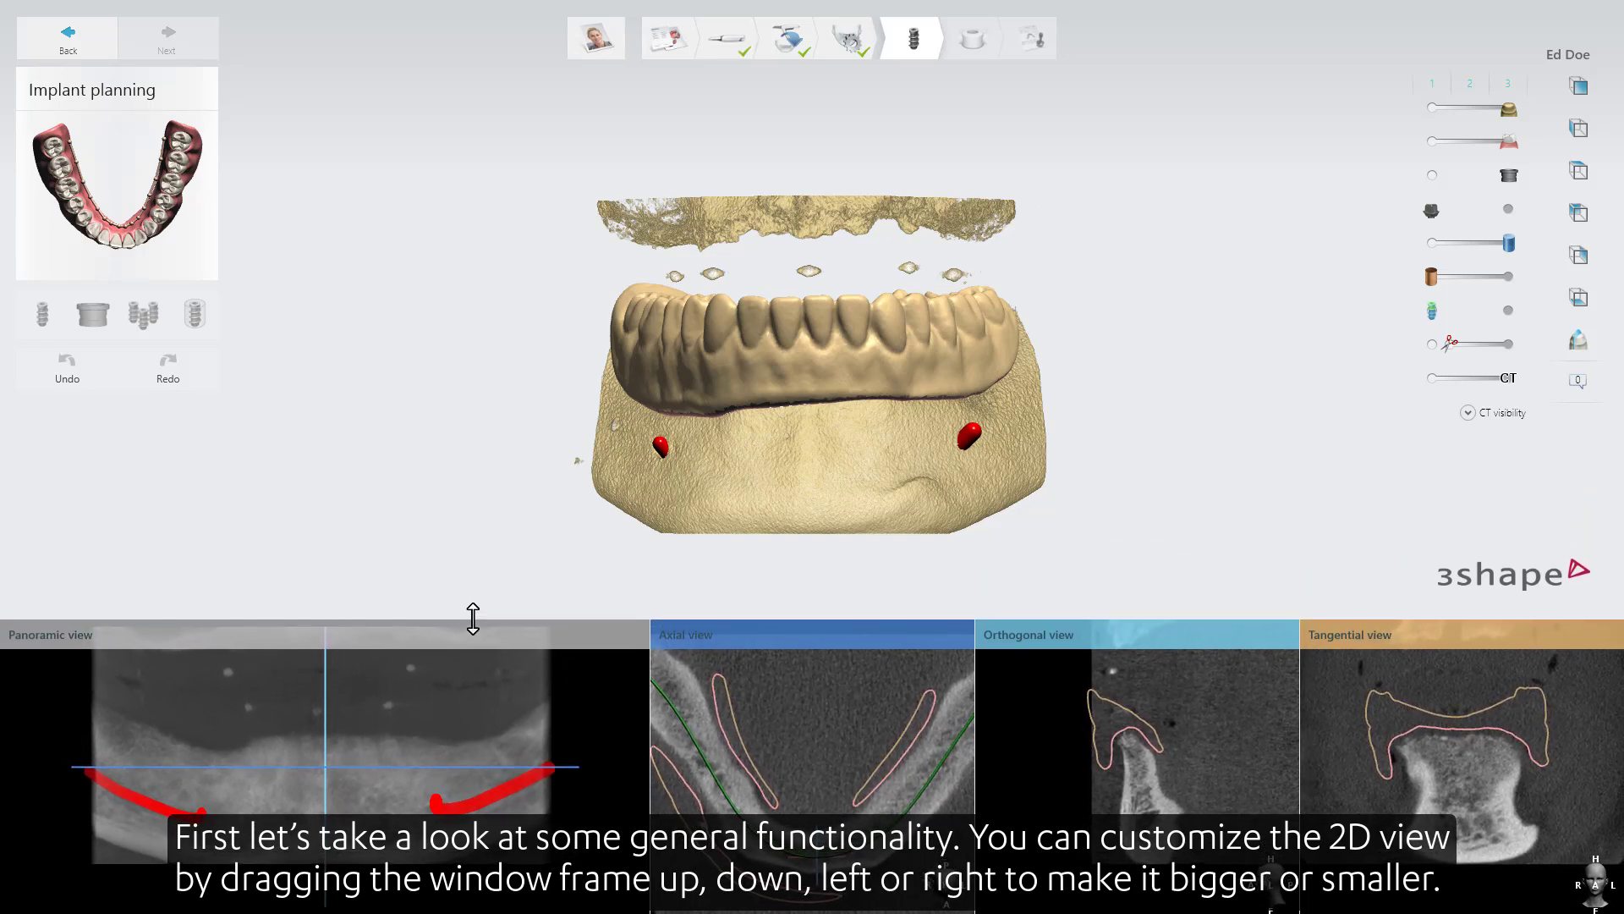
Narrow the Panoramic view slightly, dock the Axial view in the side panel, and un-dock it again.
mouse_move(640, 726)
left_mouse_down()
mouse_move(582, 728)
mouse_move(633, 726)
left_mouse_up()
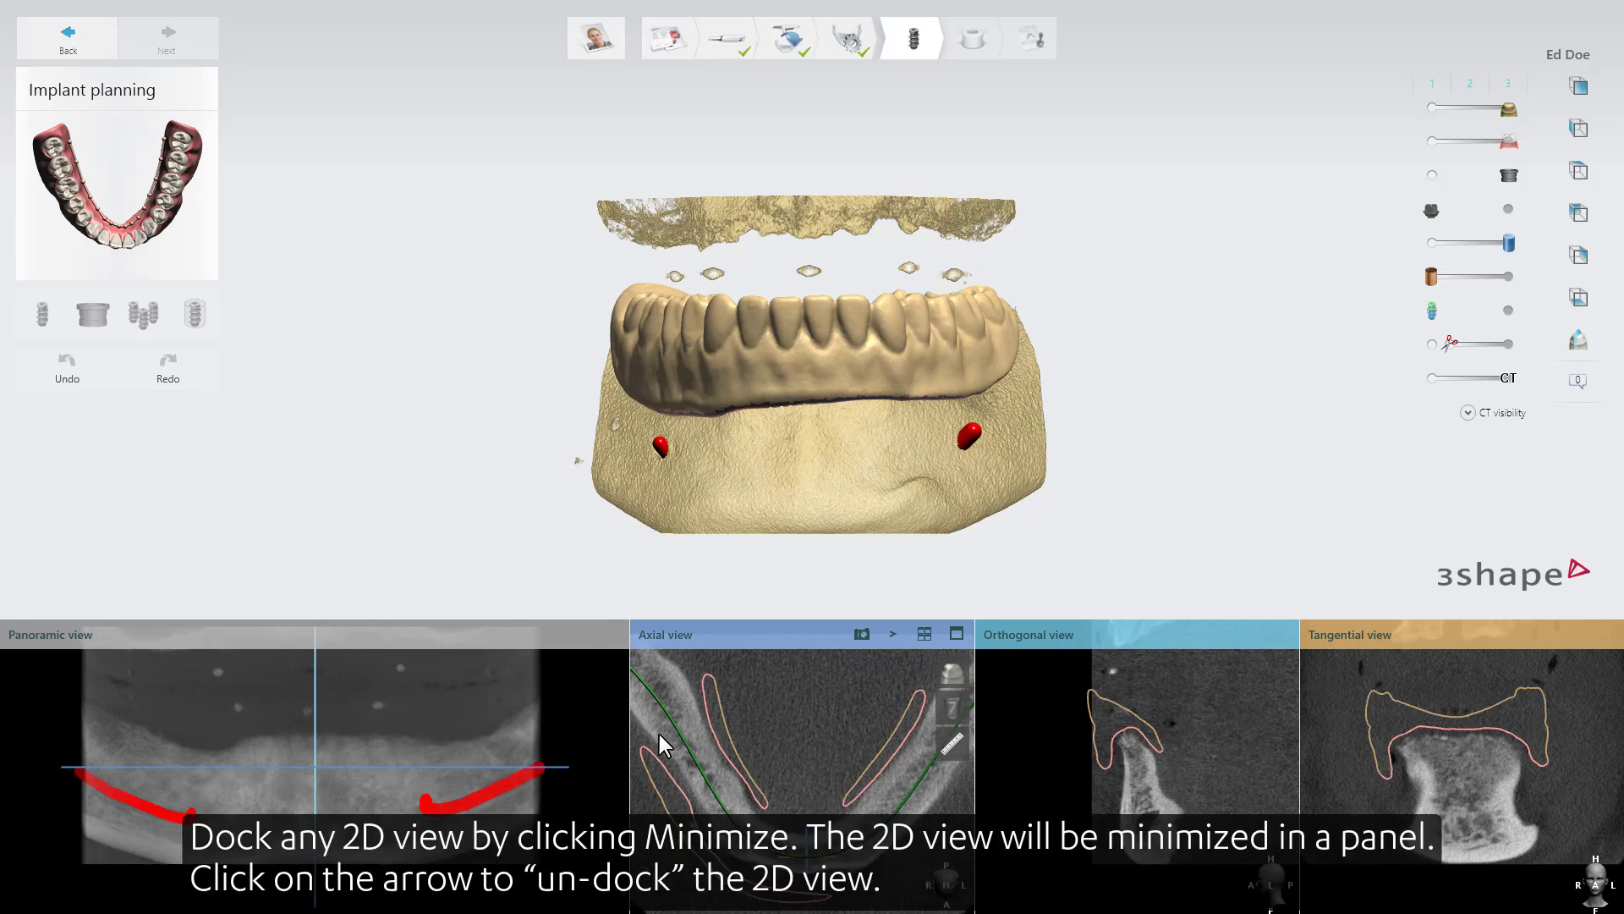
left_click(894, 635)
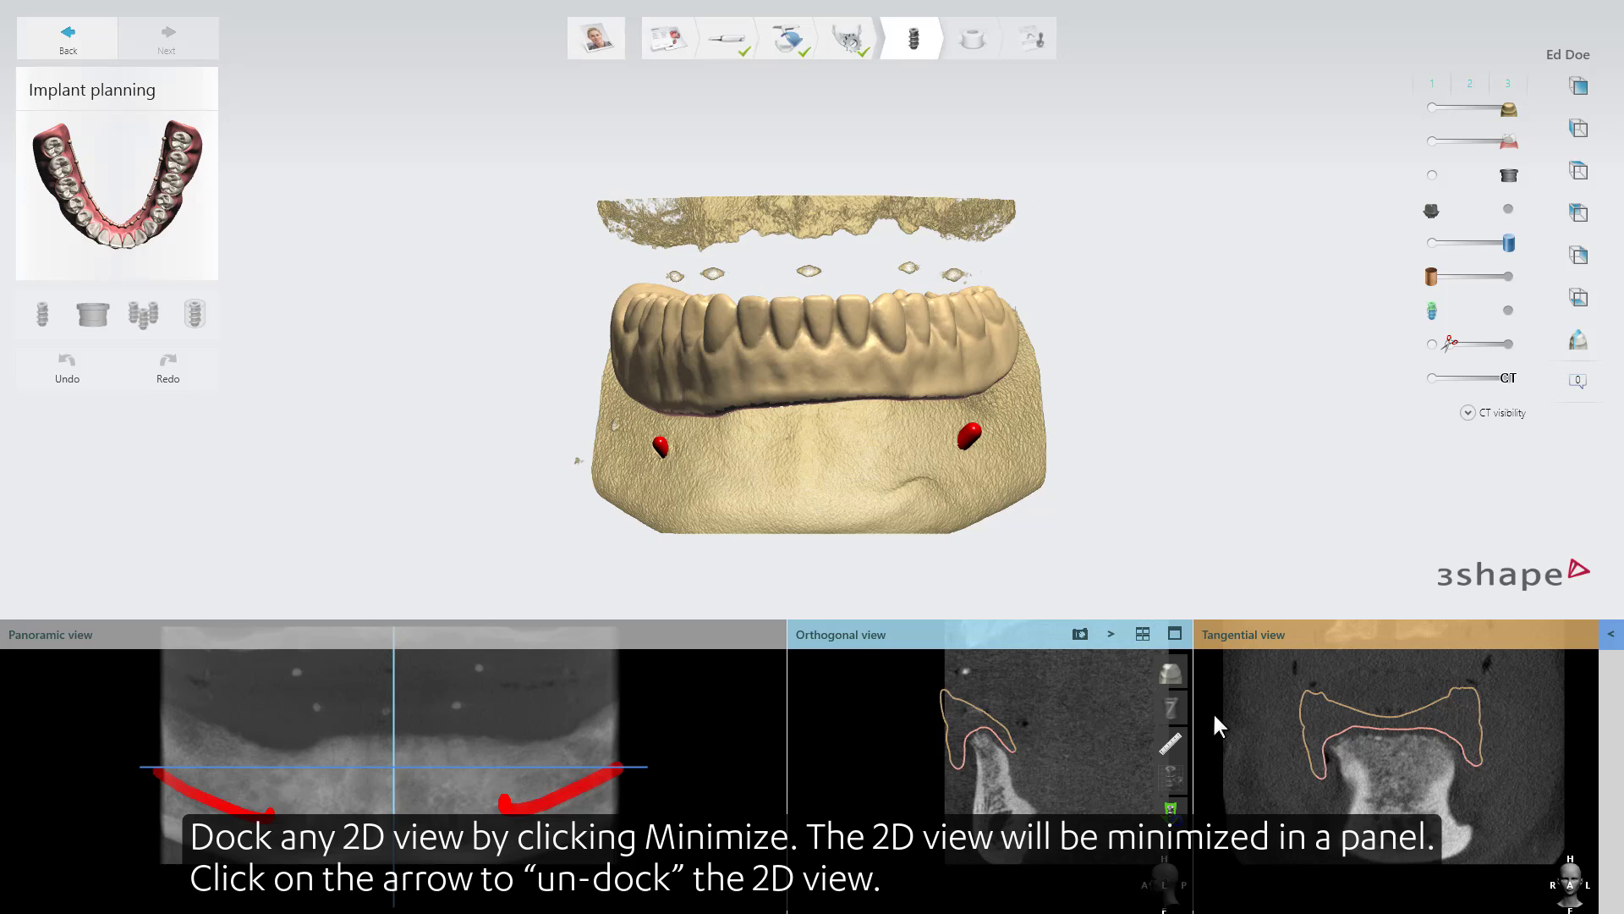
left_click(1612, 636)
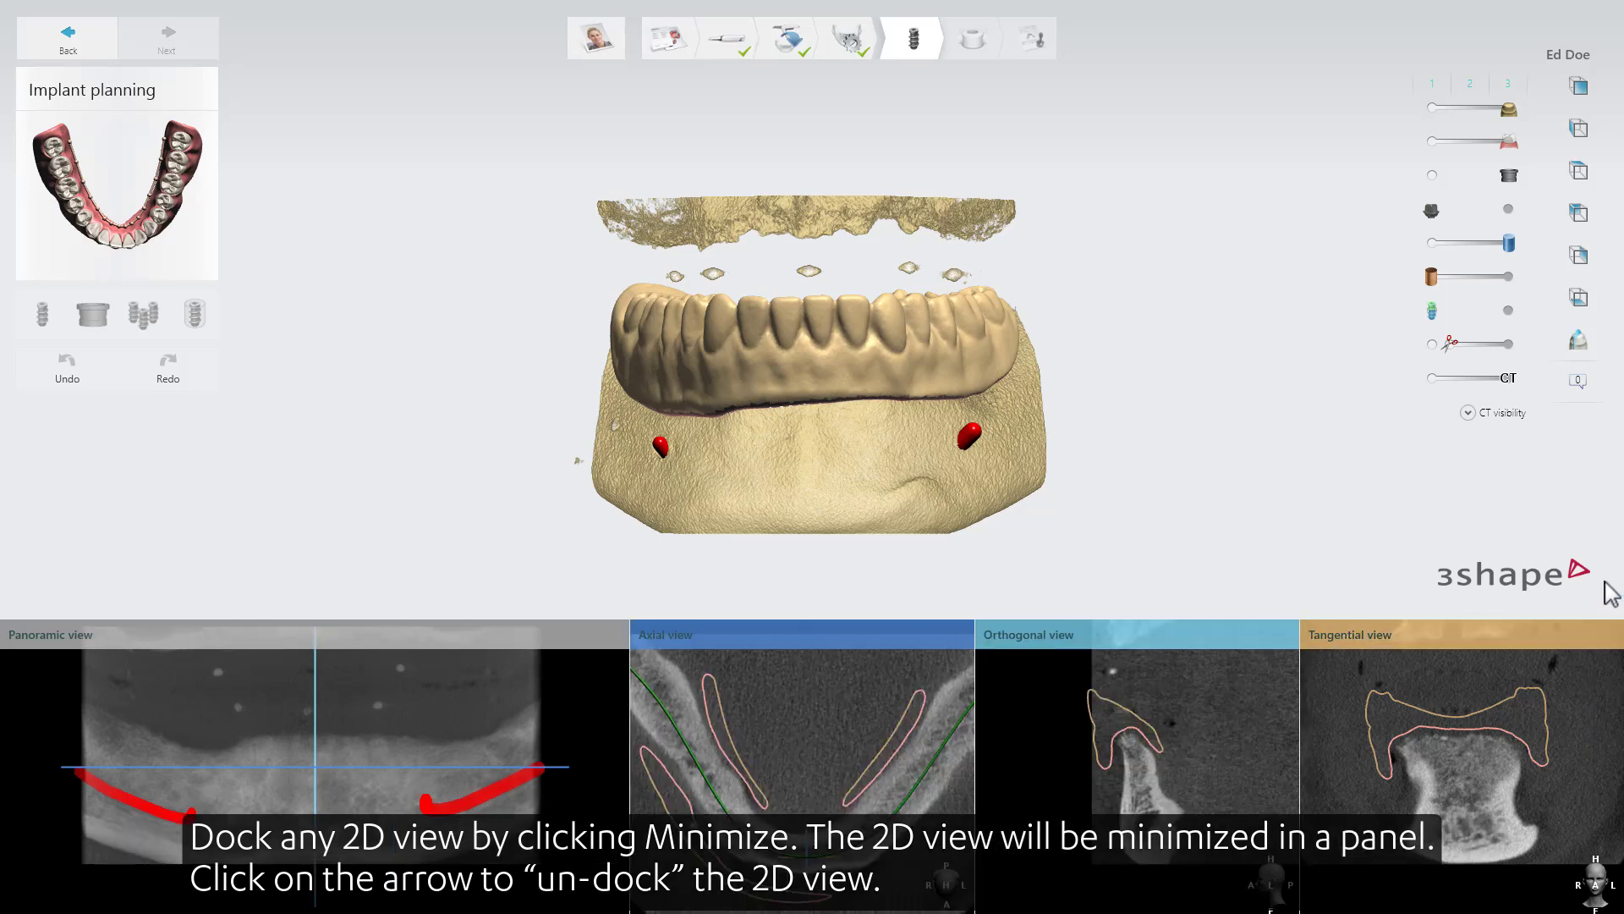
Maximize the Tangential view and switch the layout to 4-grid viewing mode.
mouse_move(1578, 681)
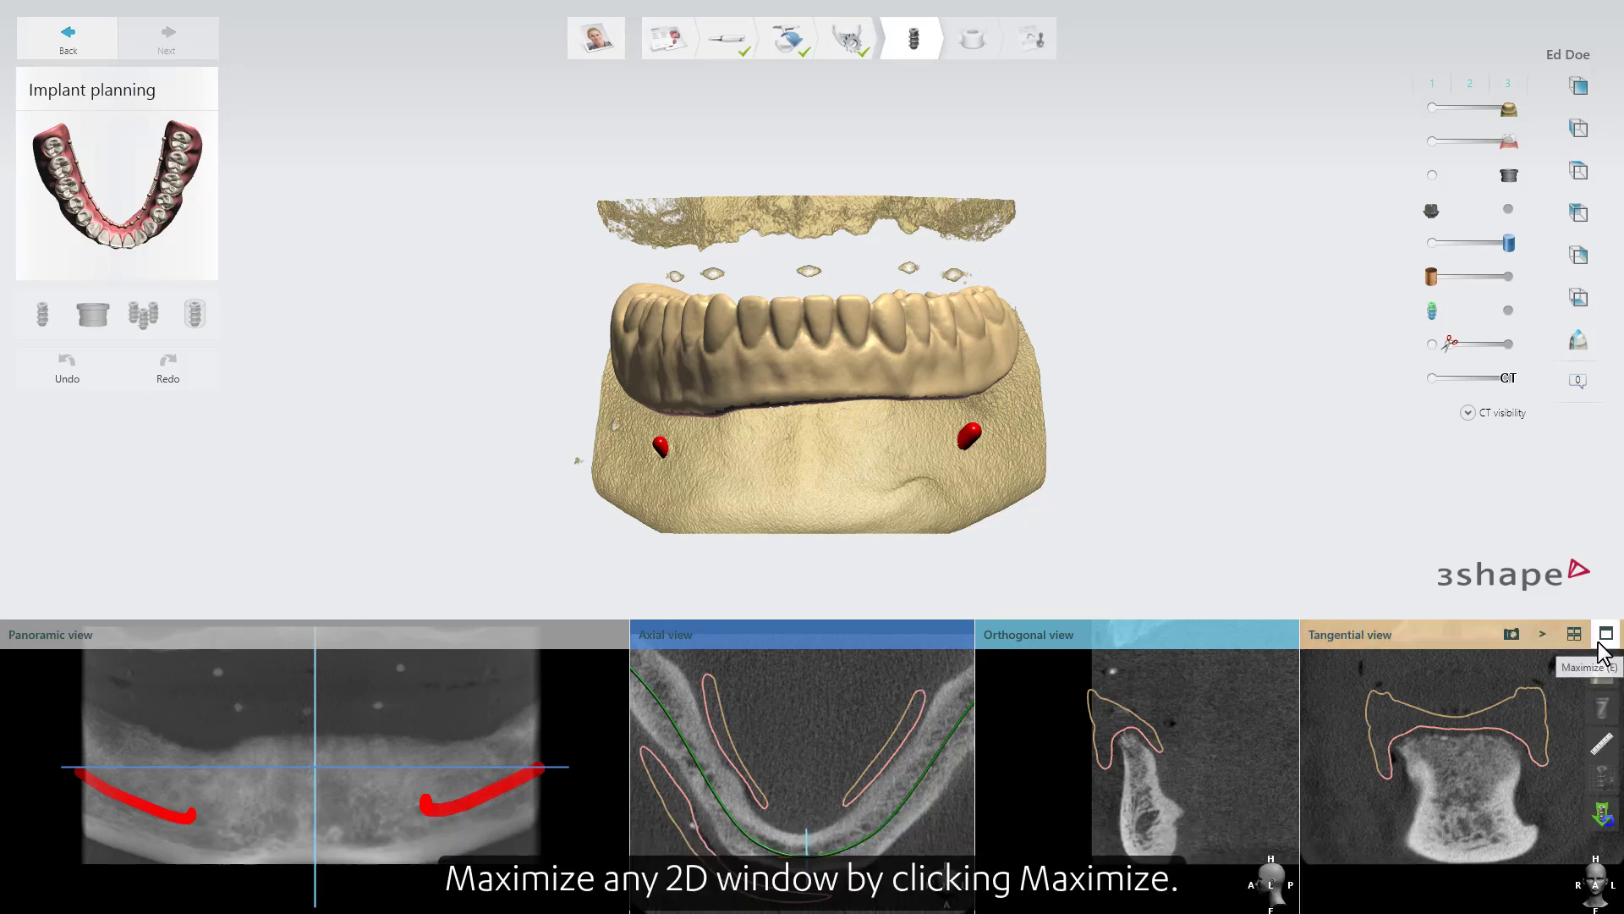
left_click(1600, 641)
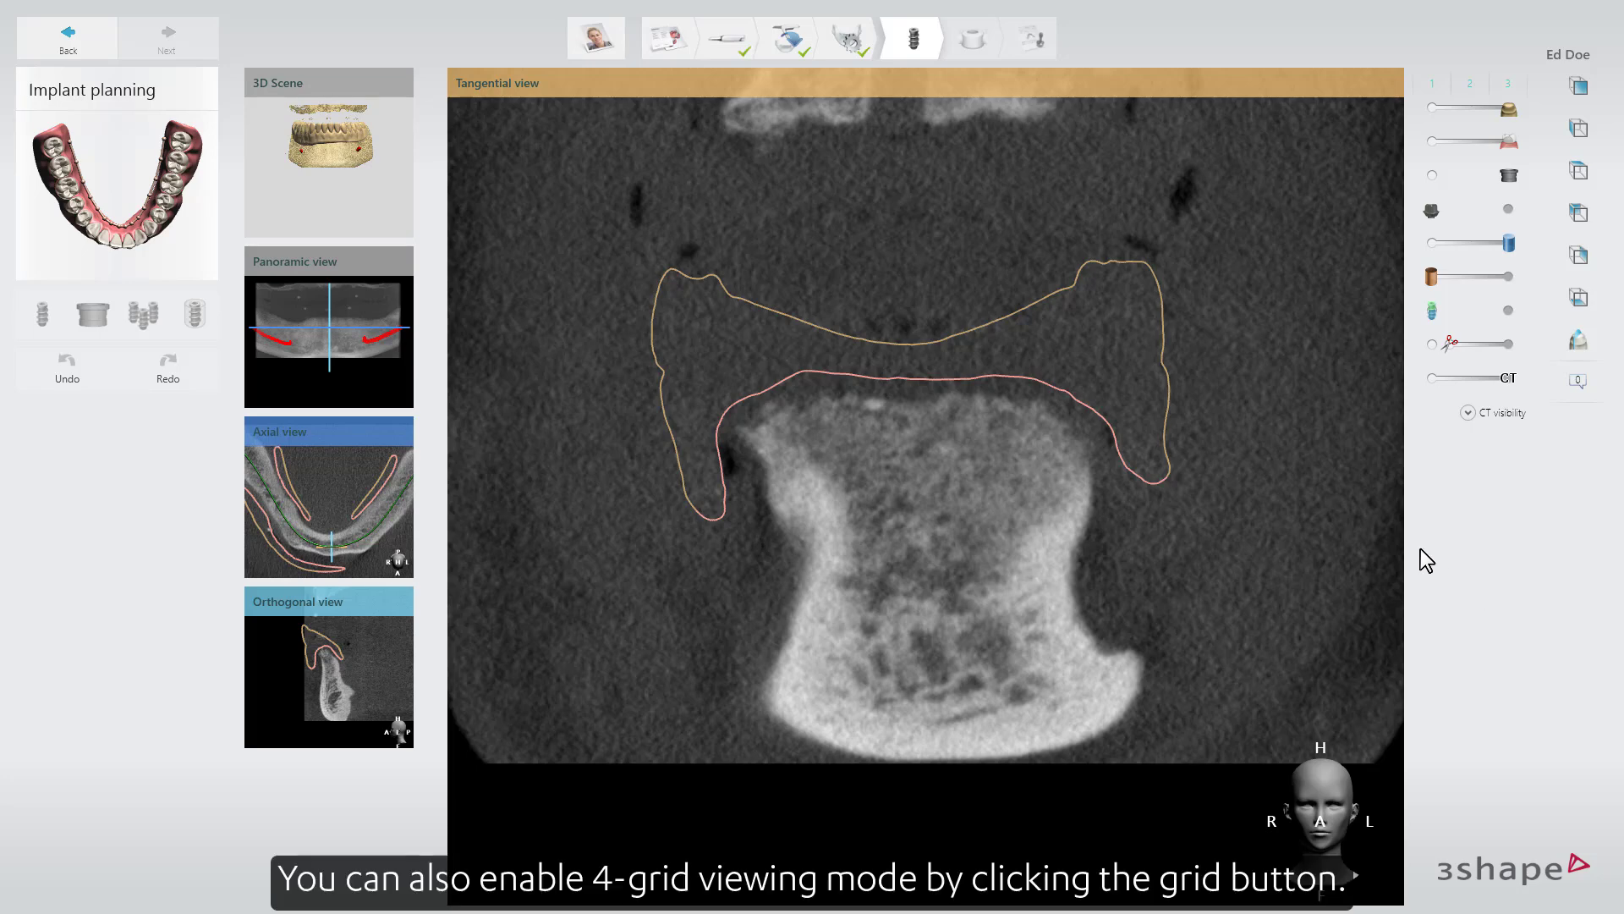
mouse_move(1269, 282)
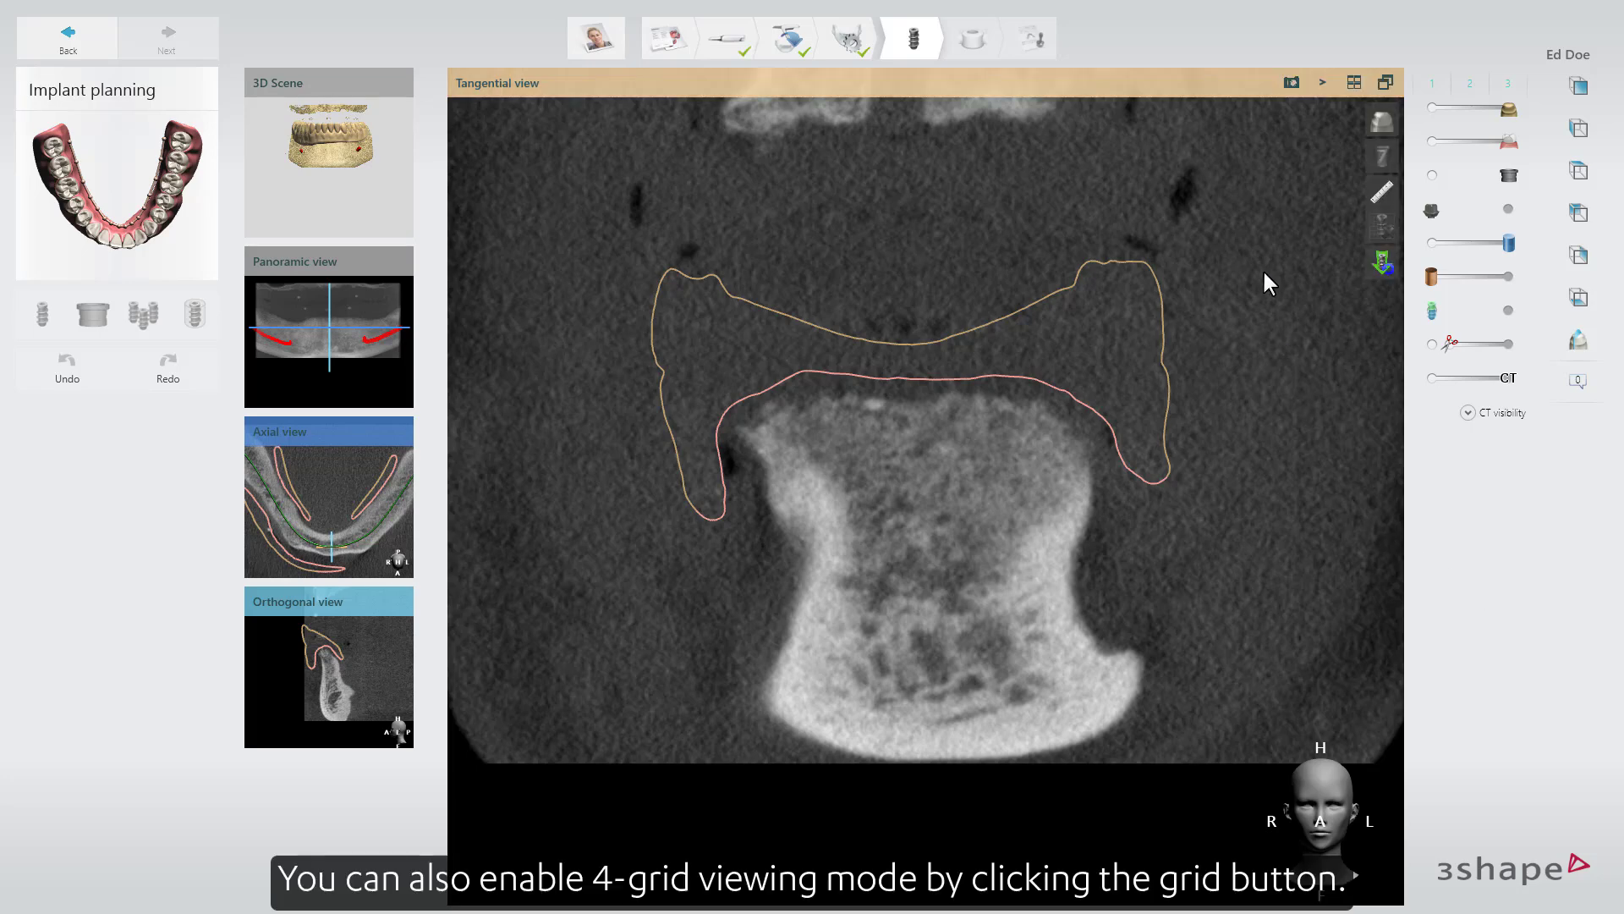
left_click(1352, 85)
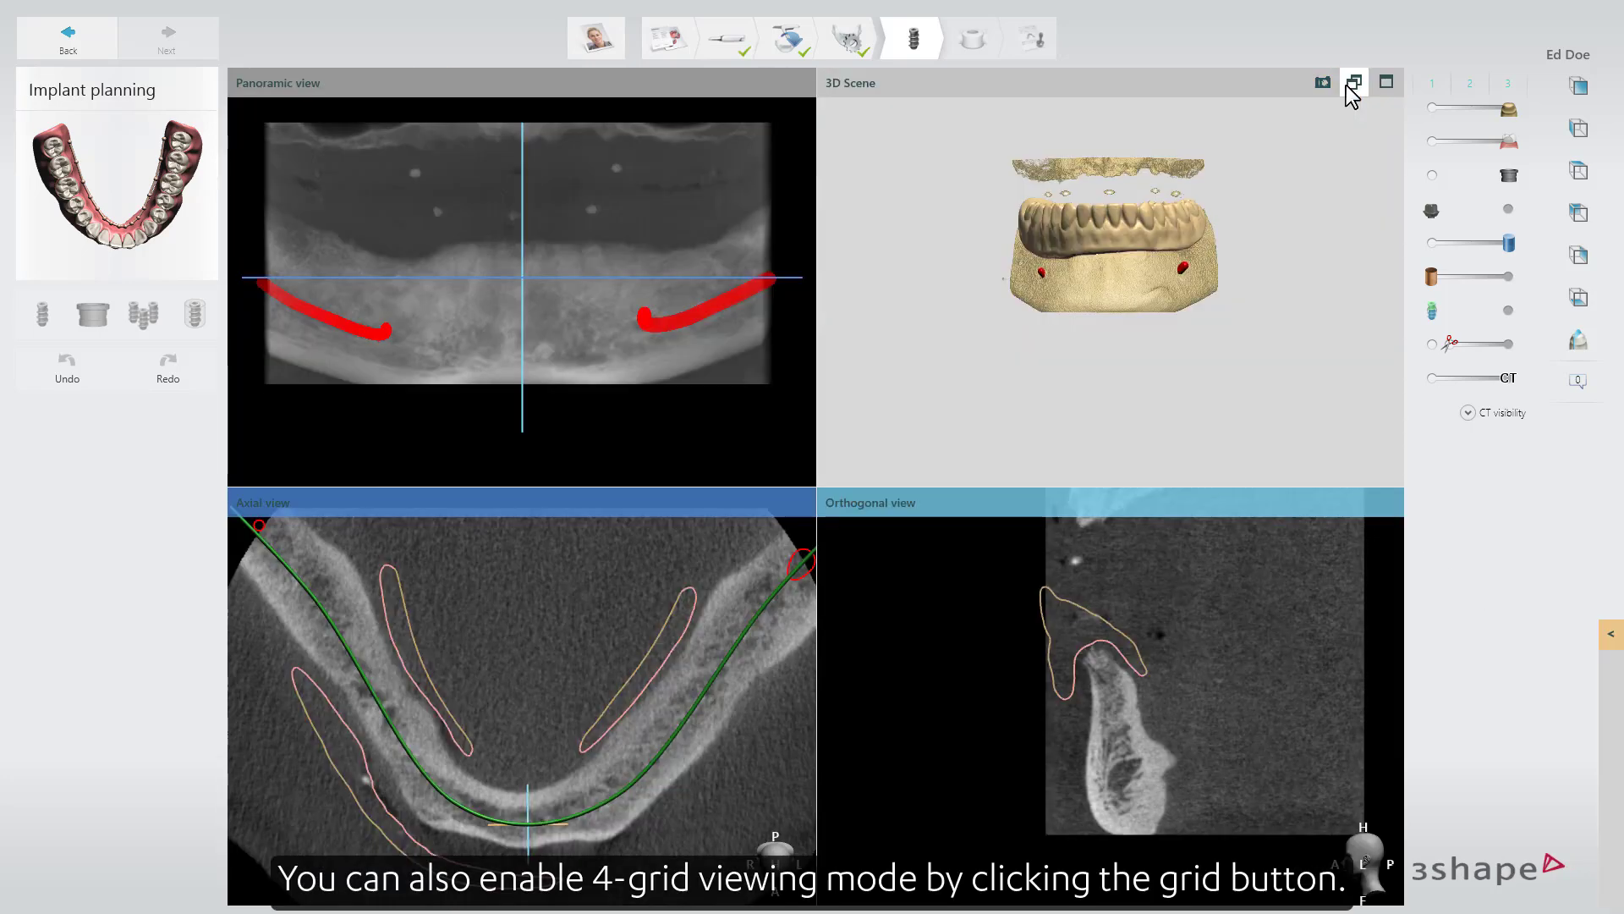
Take a snapshot of the Panoramic view, place an arrow near the inner end of the left-jaw nerve, and save it as a comment.
mouse_move(808, 126)
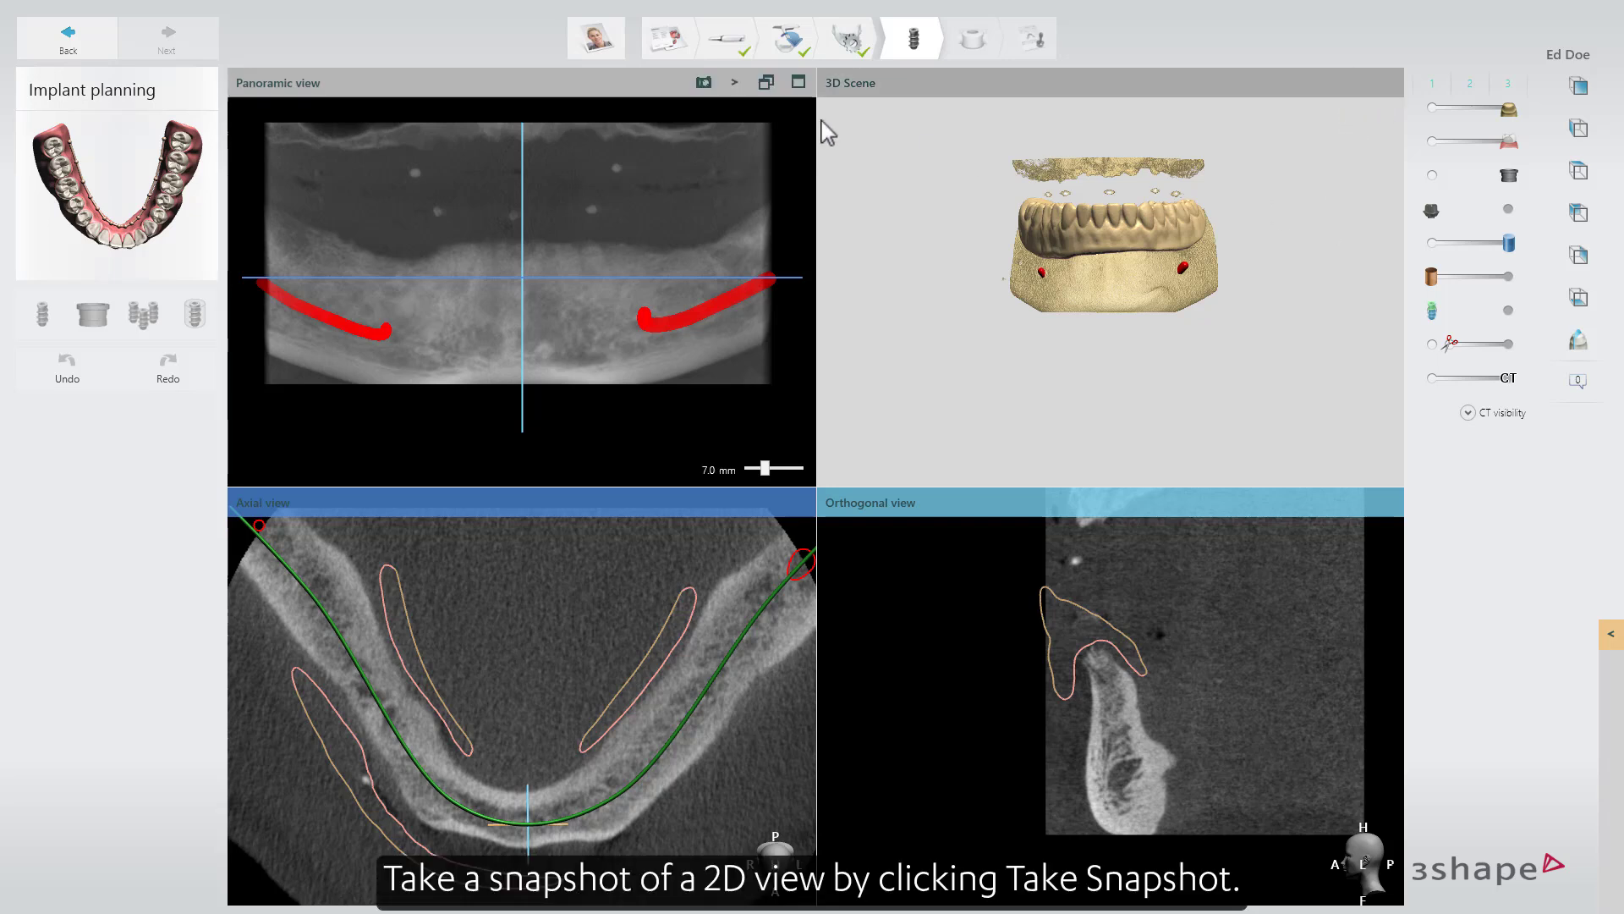
left_click(702, 87)
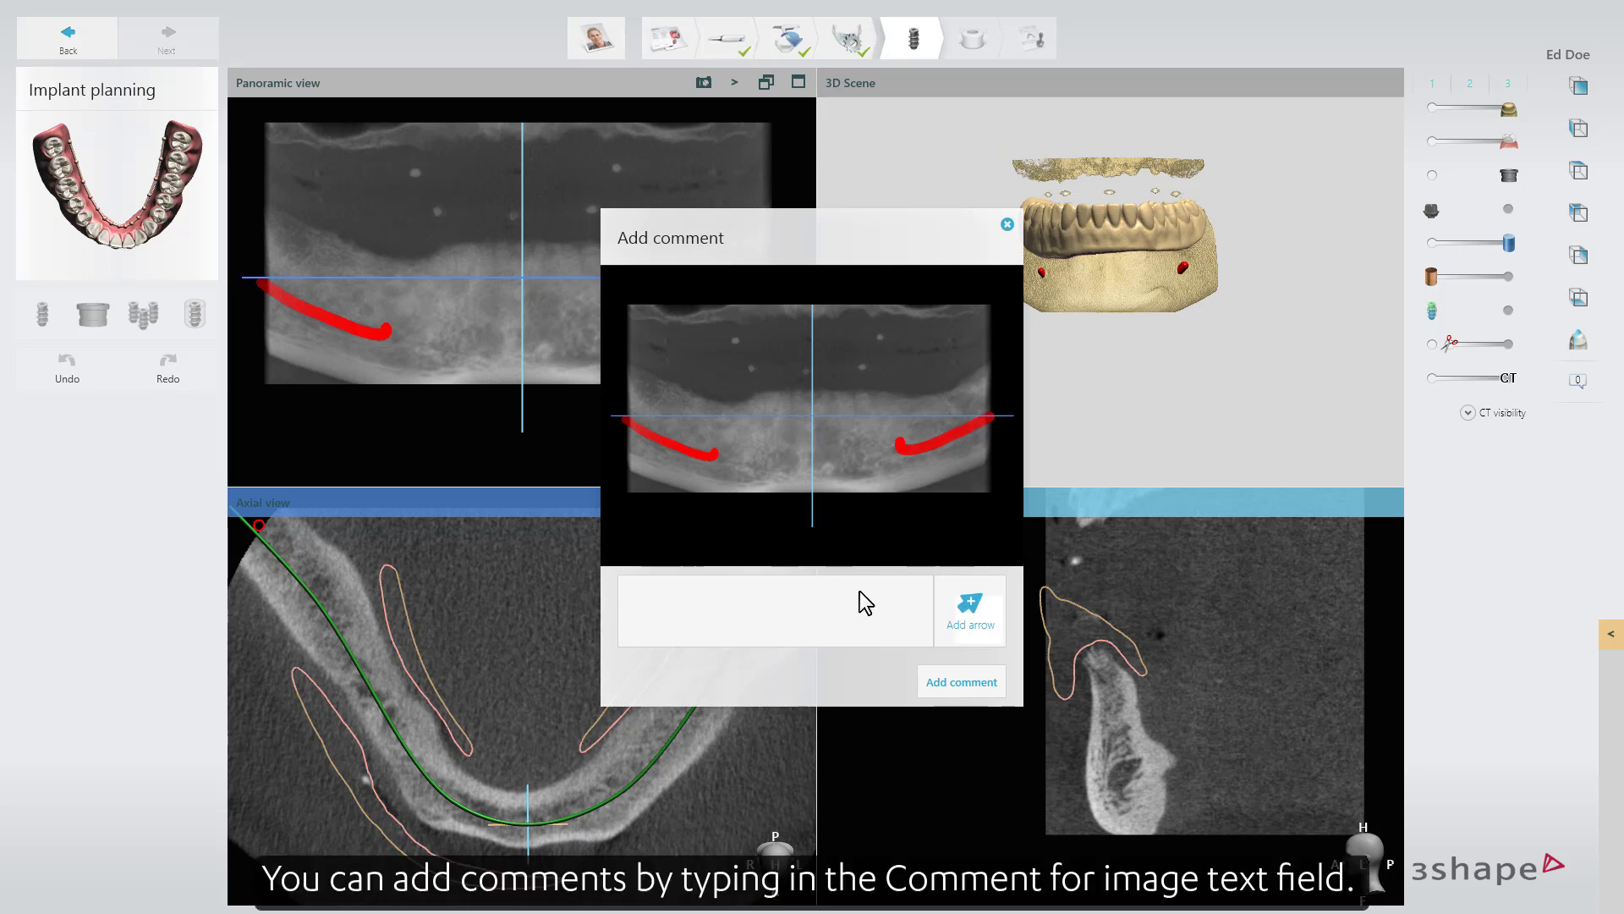
left_click(964, 609)
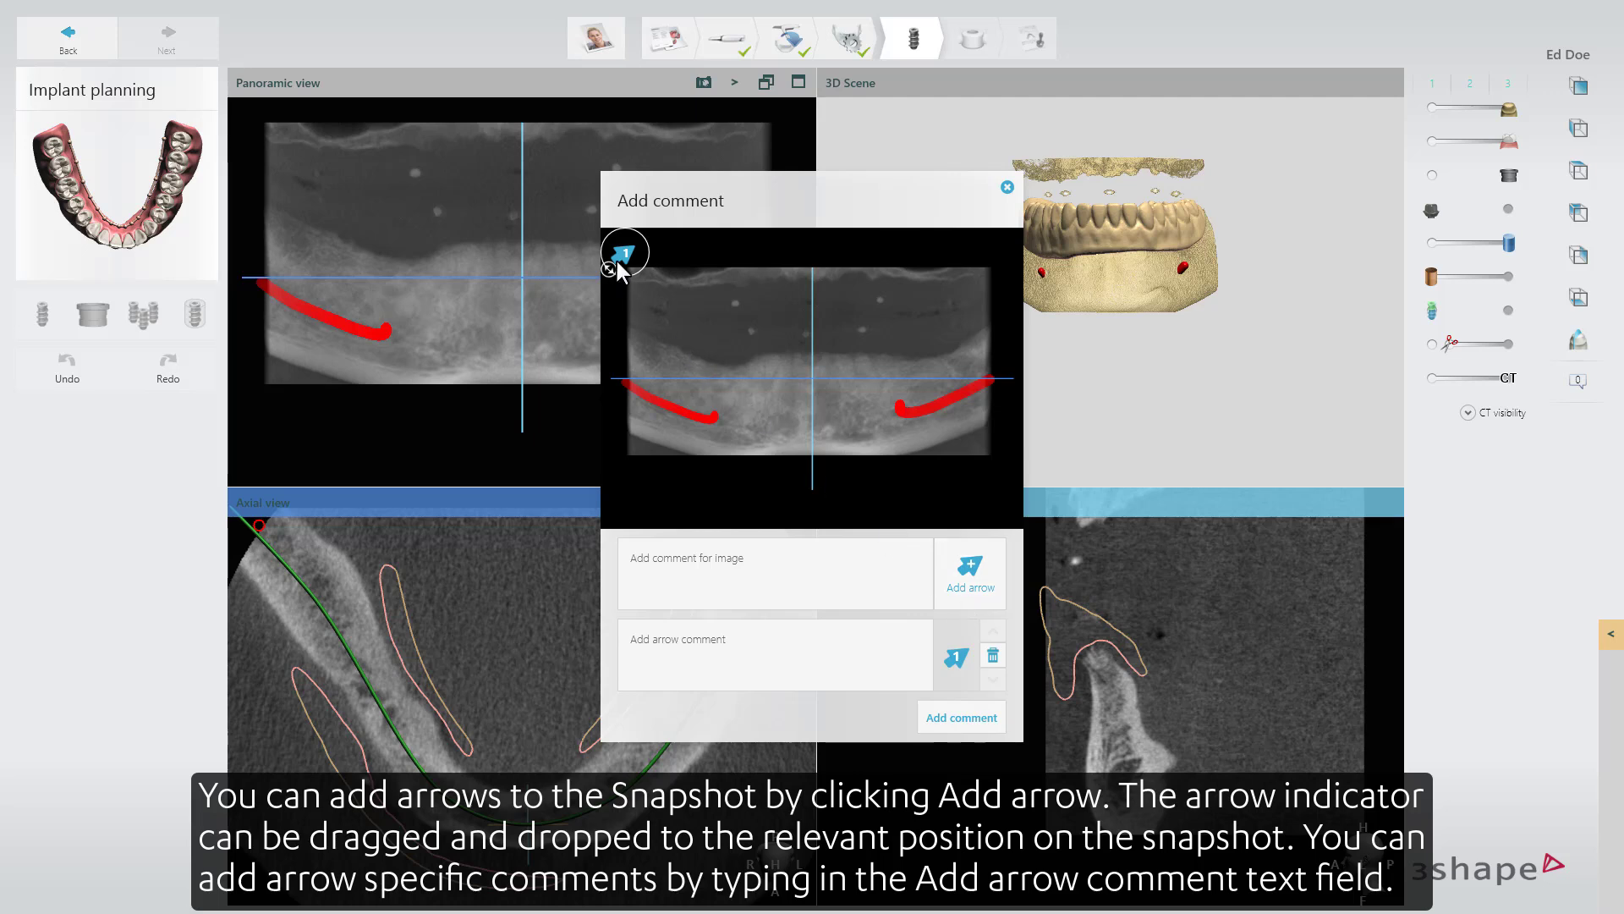
mouse_move(677, 311)
left_mouse_down()
mouse_move(780, 406)
mouse_move(870, 422)
left_mouse_up()
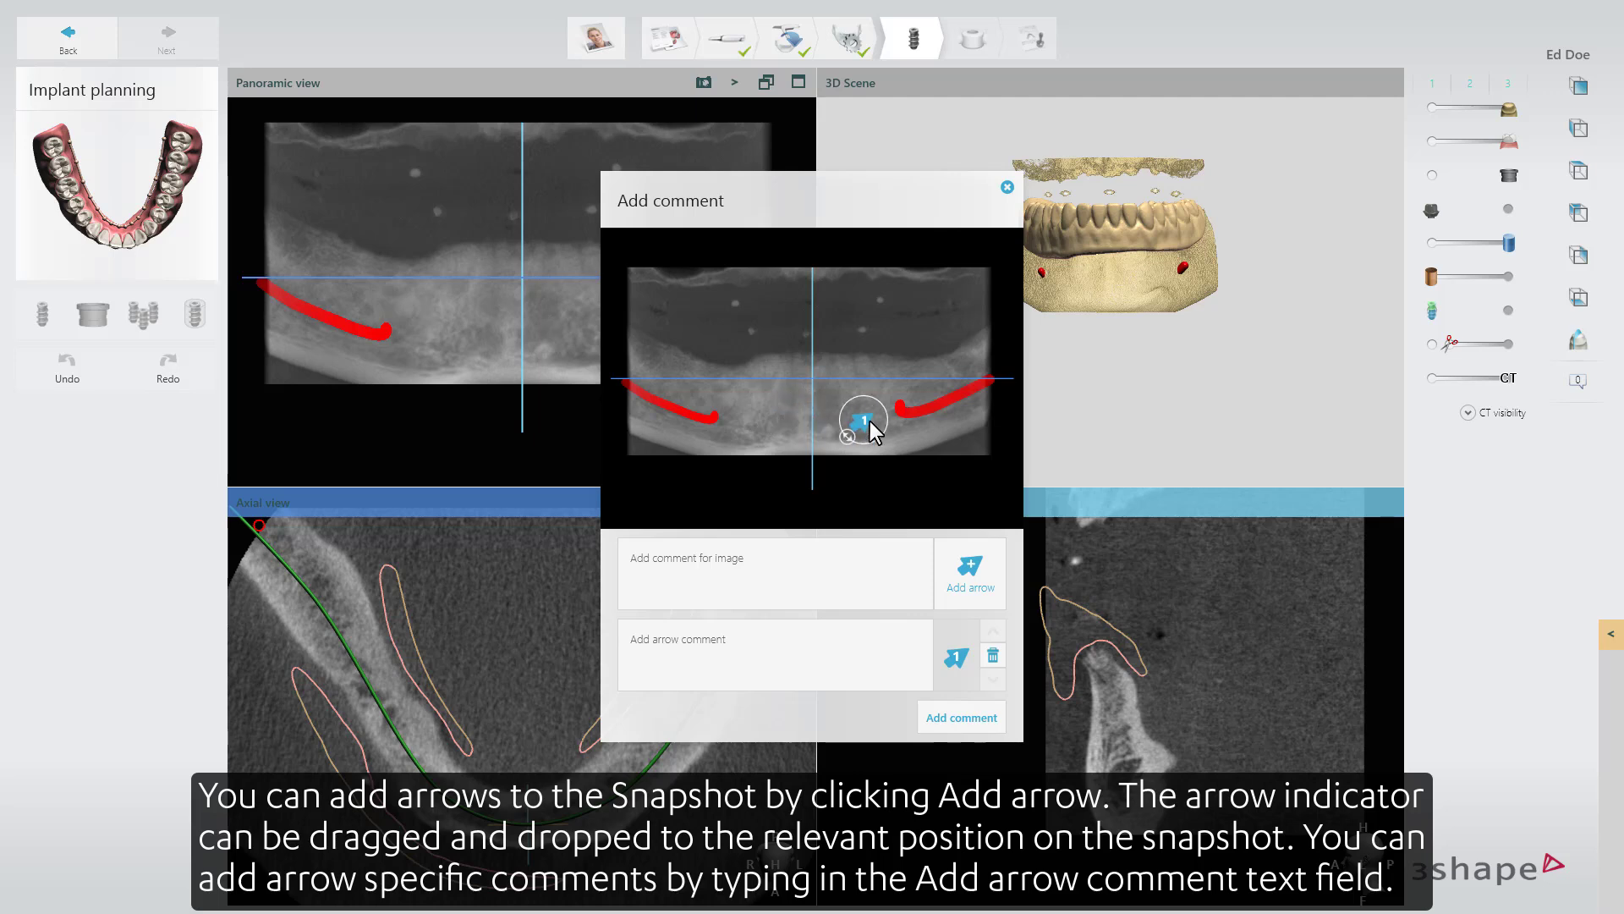
left_click(778, 638)
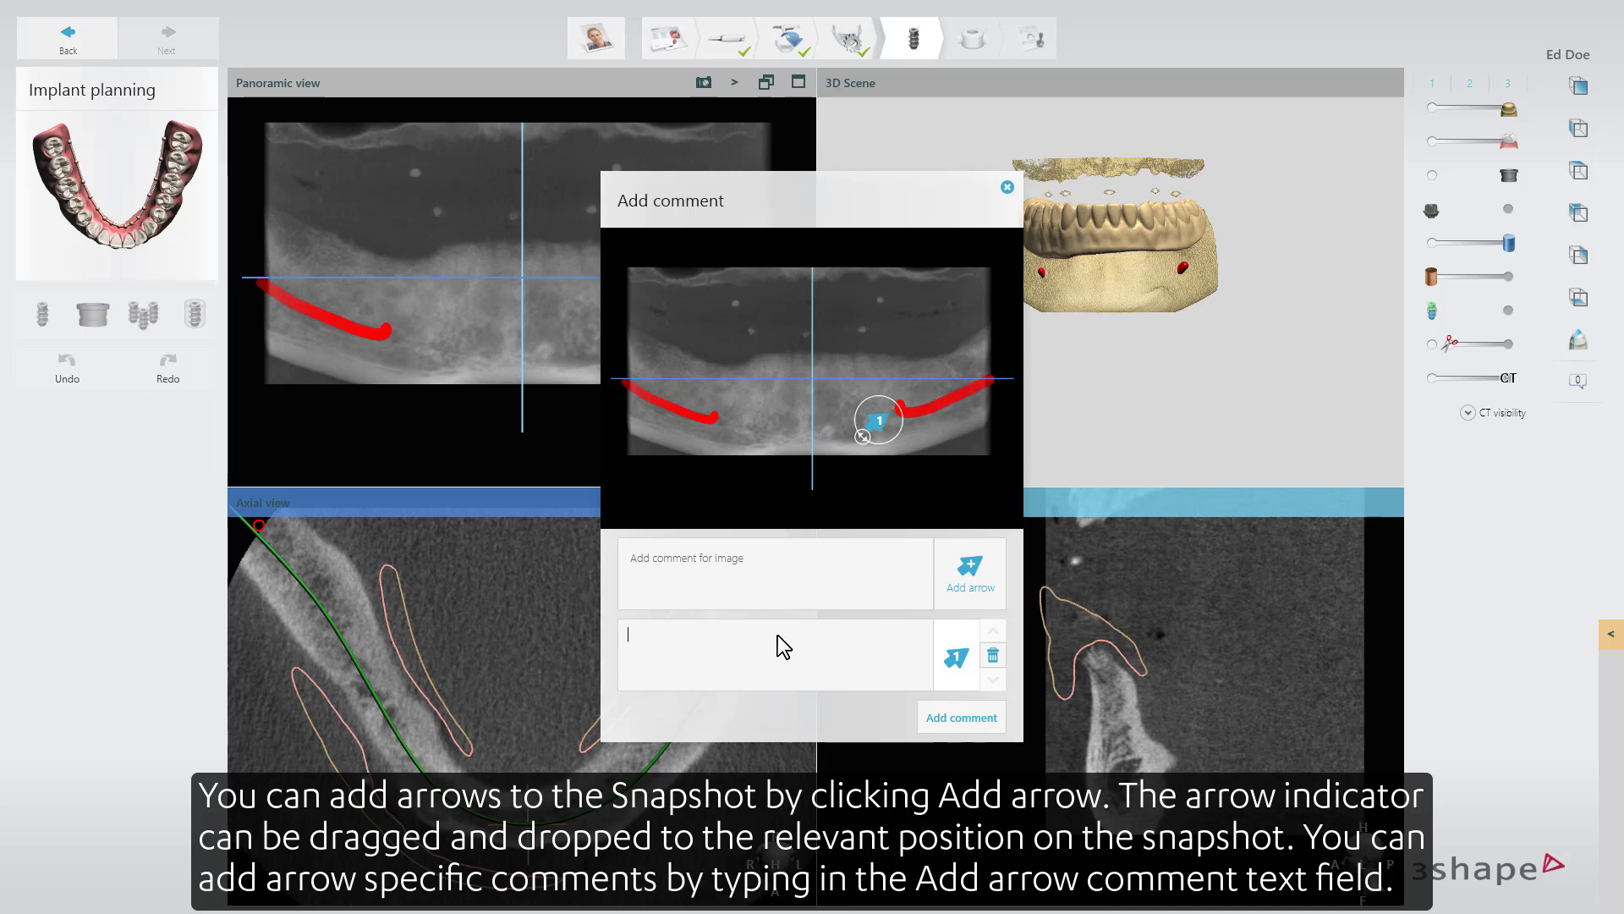
left_click(930, 710)
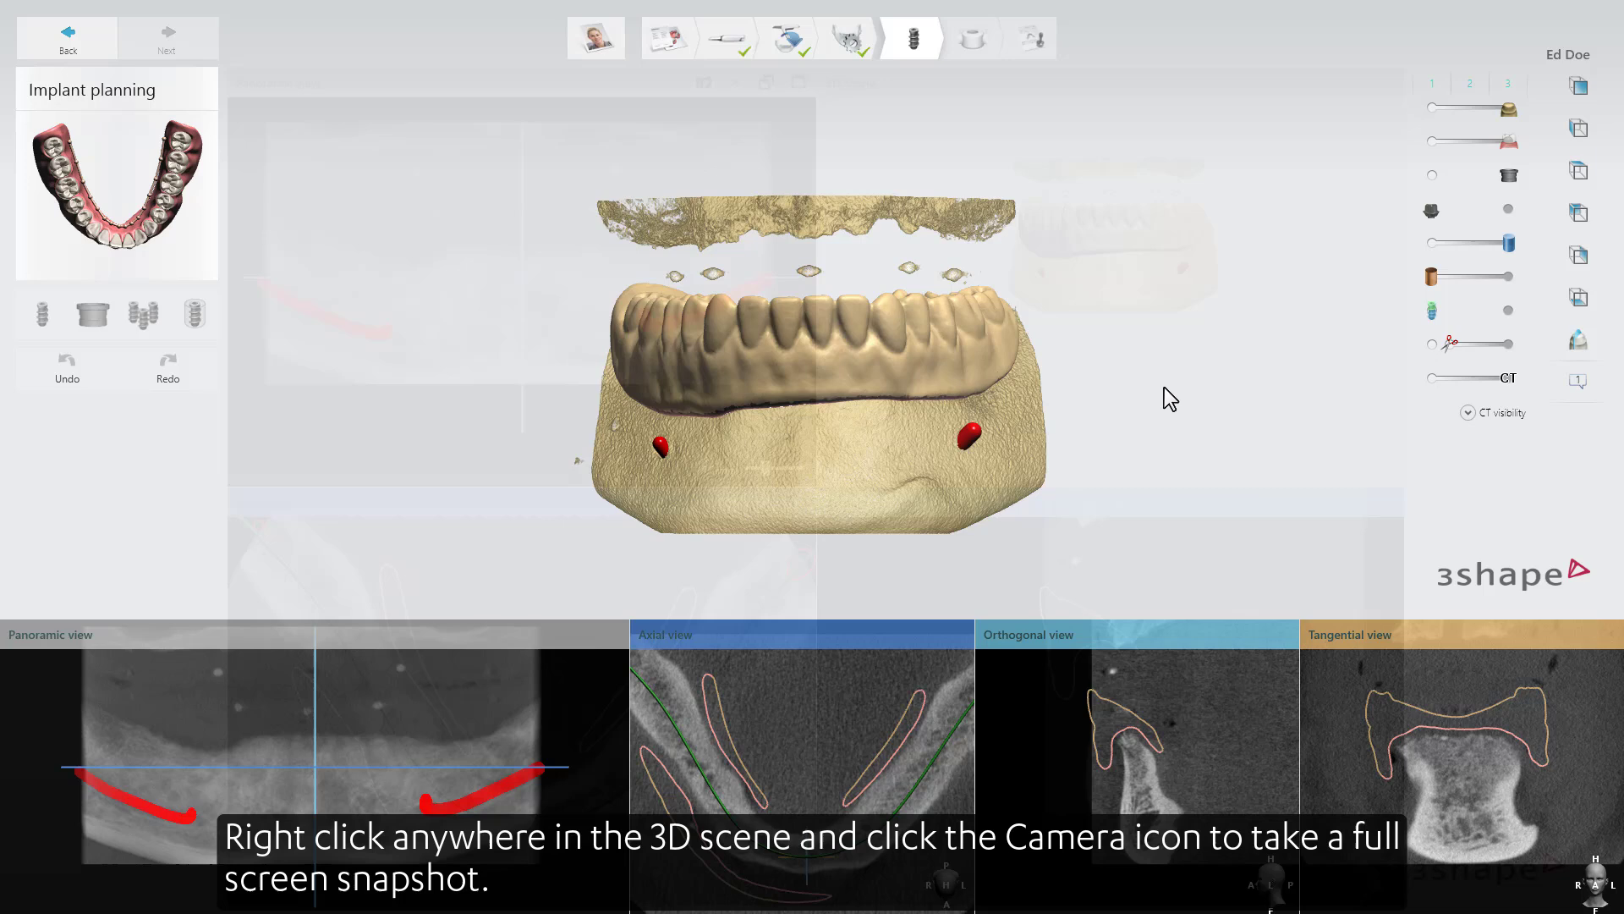
Take a full-screen snapshot from the 3D scene and dismiss it without adding a comment.
right_click(1164, 390)
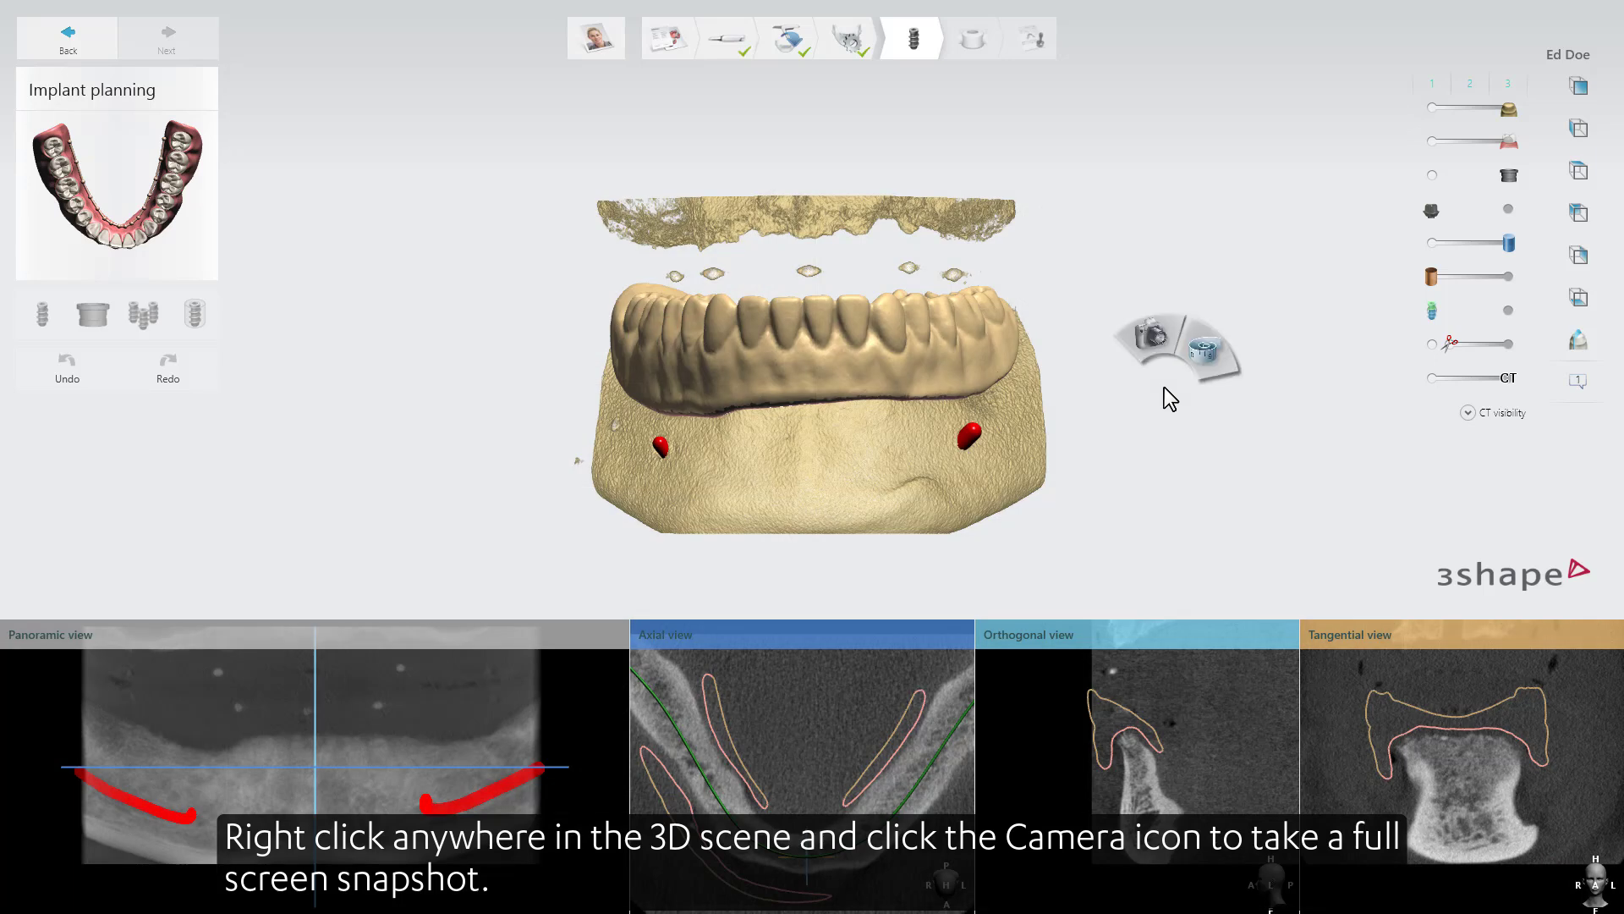
left_click(1154, 339)
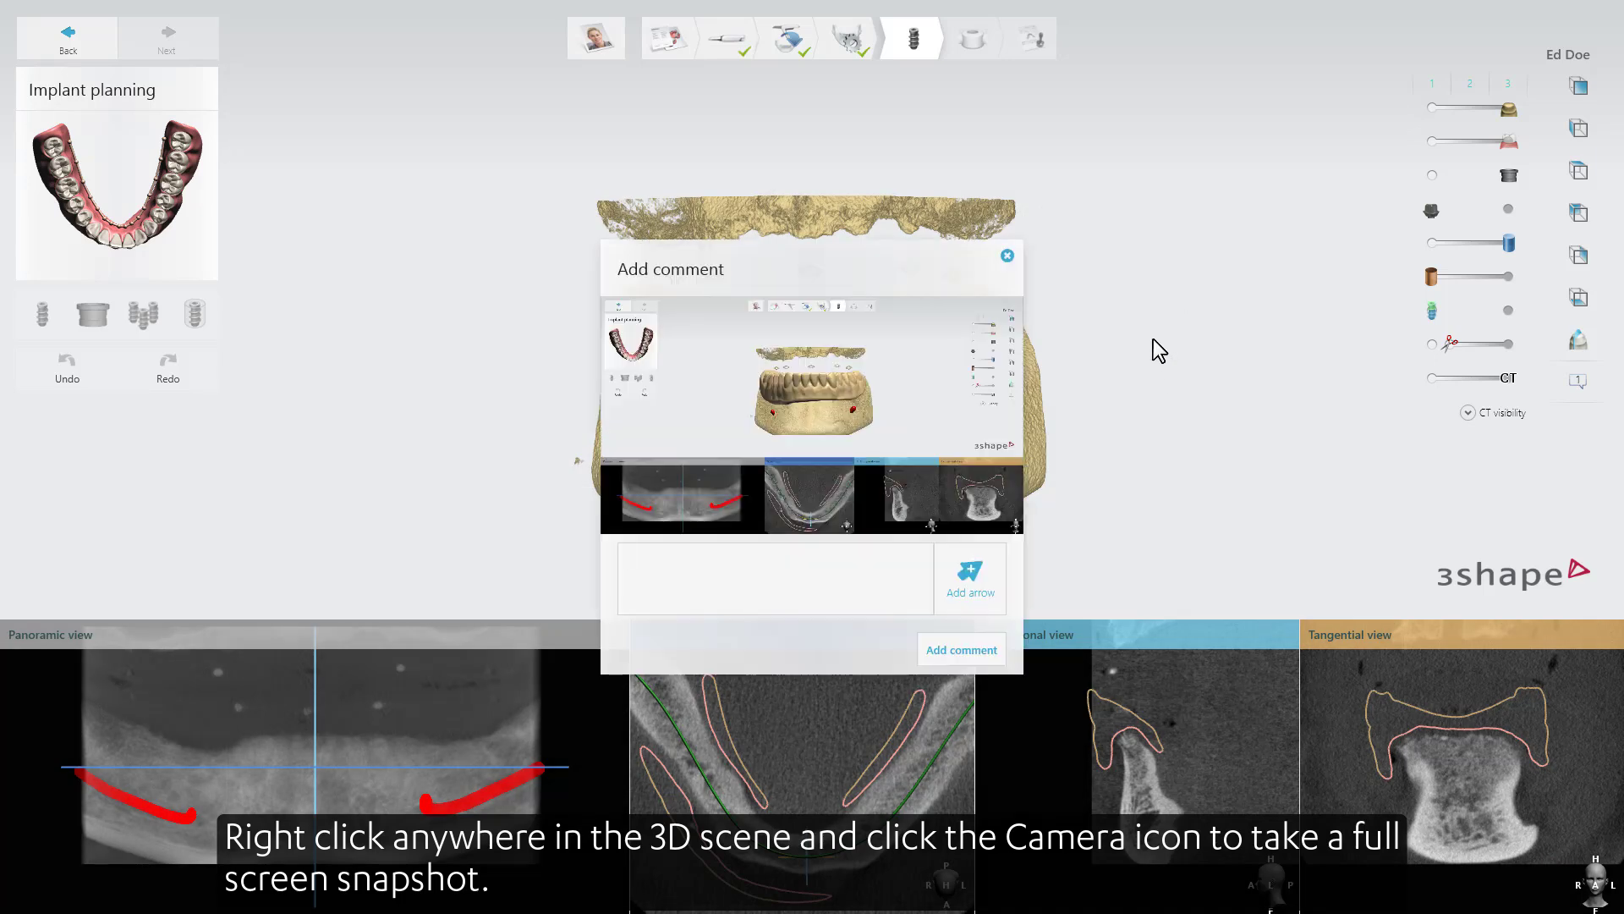
left_click(1007, 255)
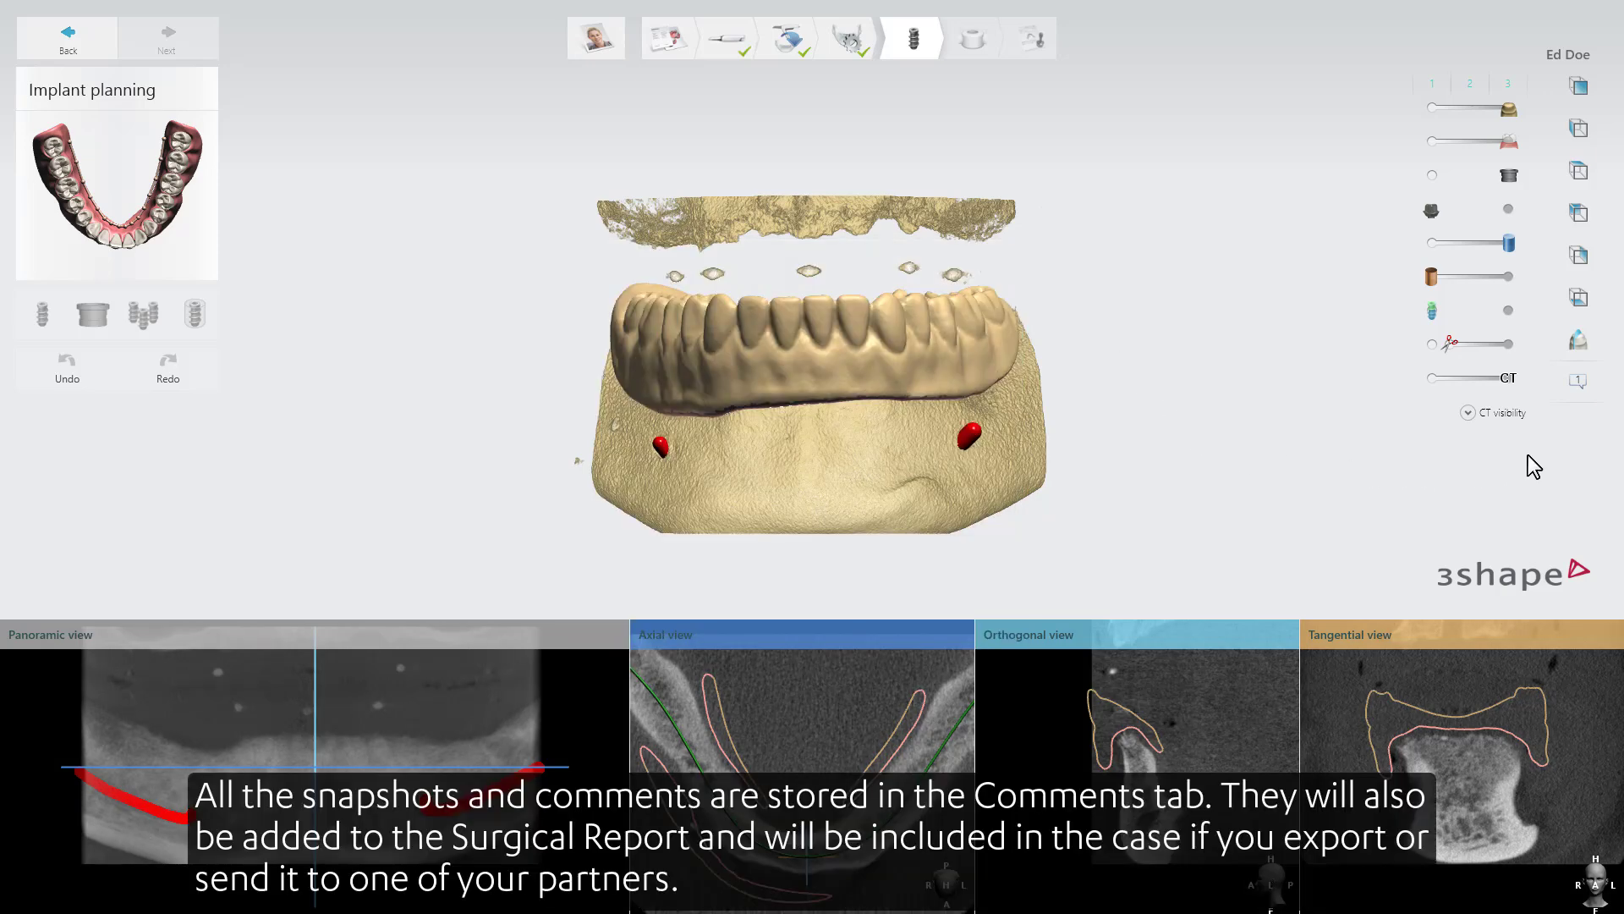
Review the snapshots and comments stored for the case and close the overview.
left_click(1577, 382)
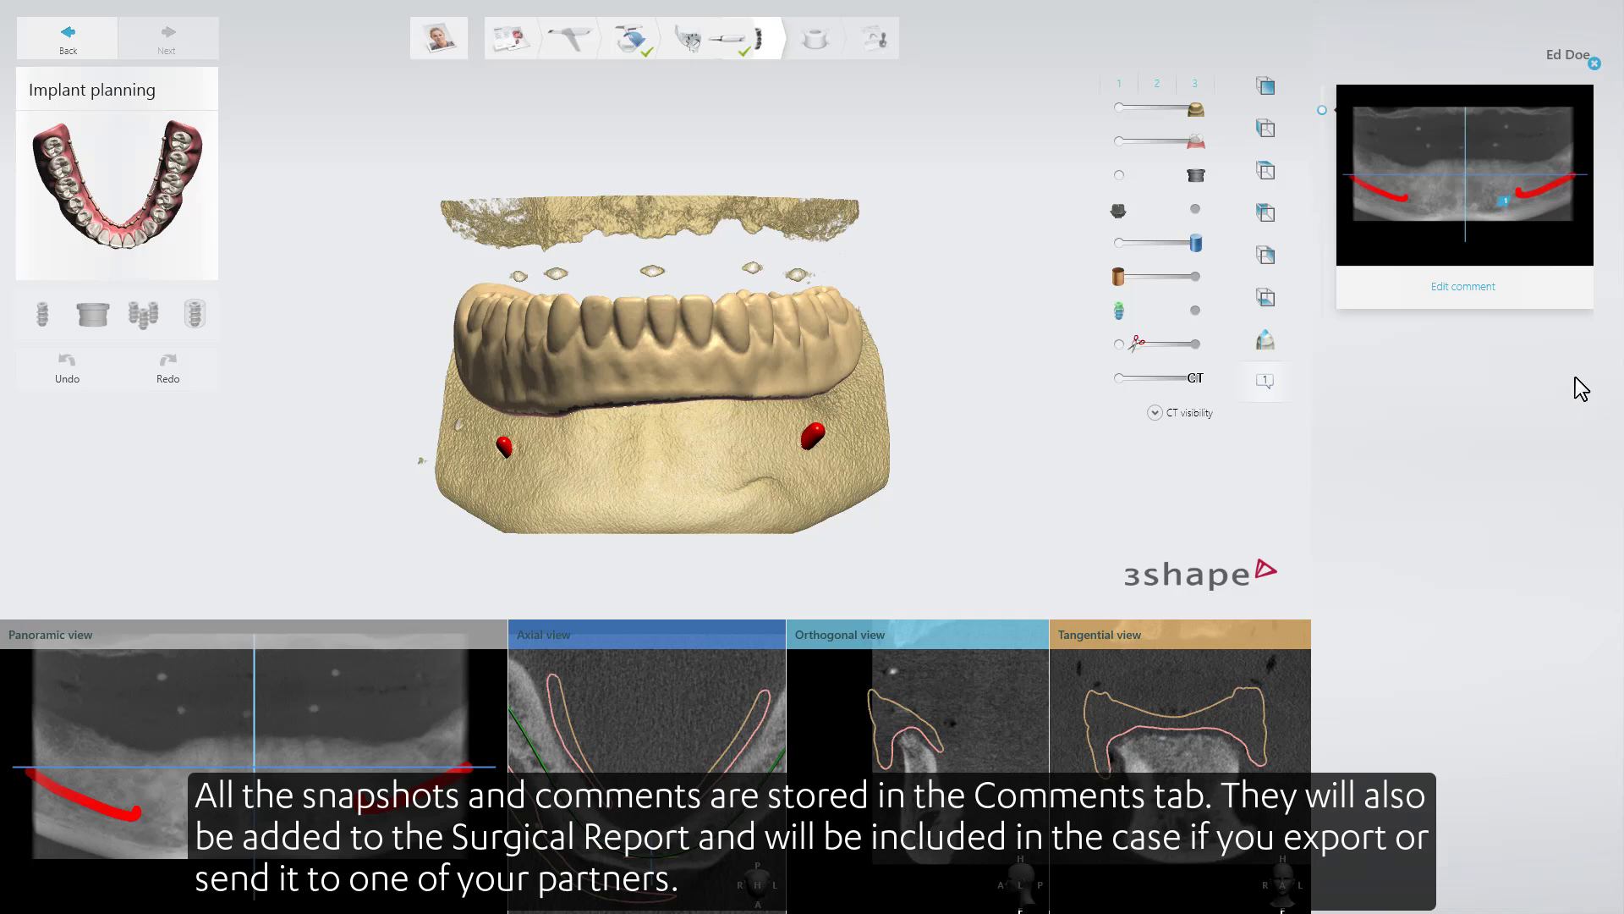
left_click(1594, 64)
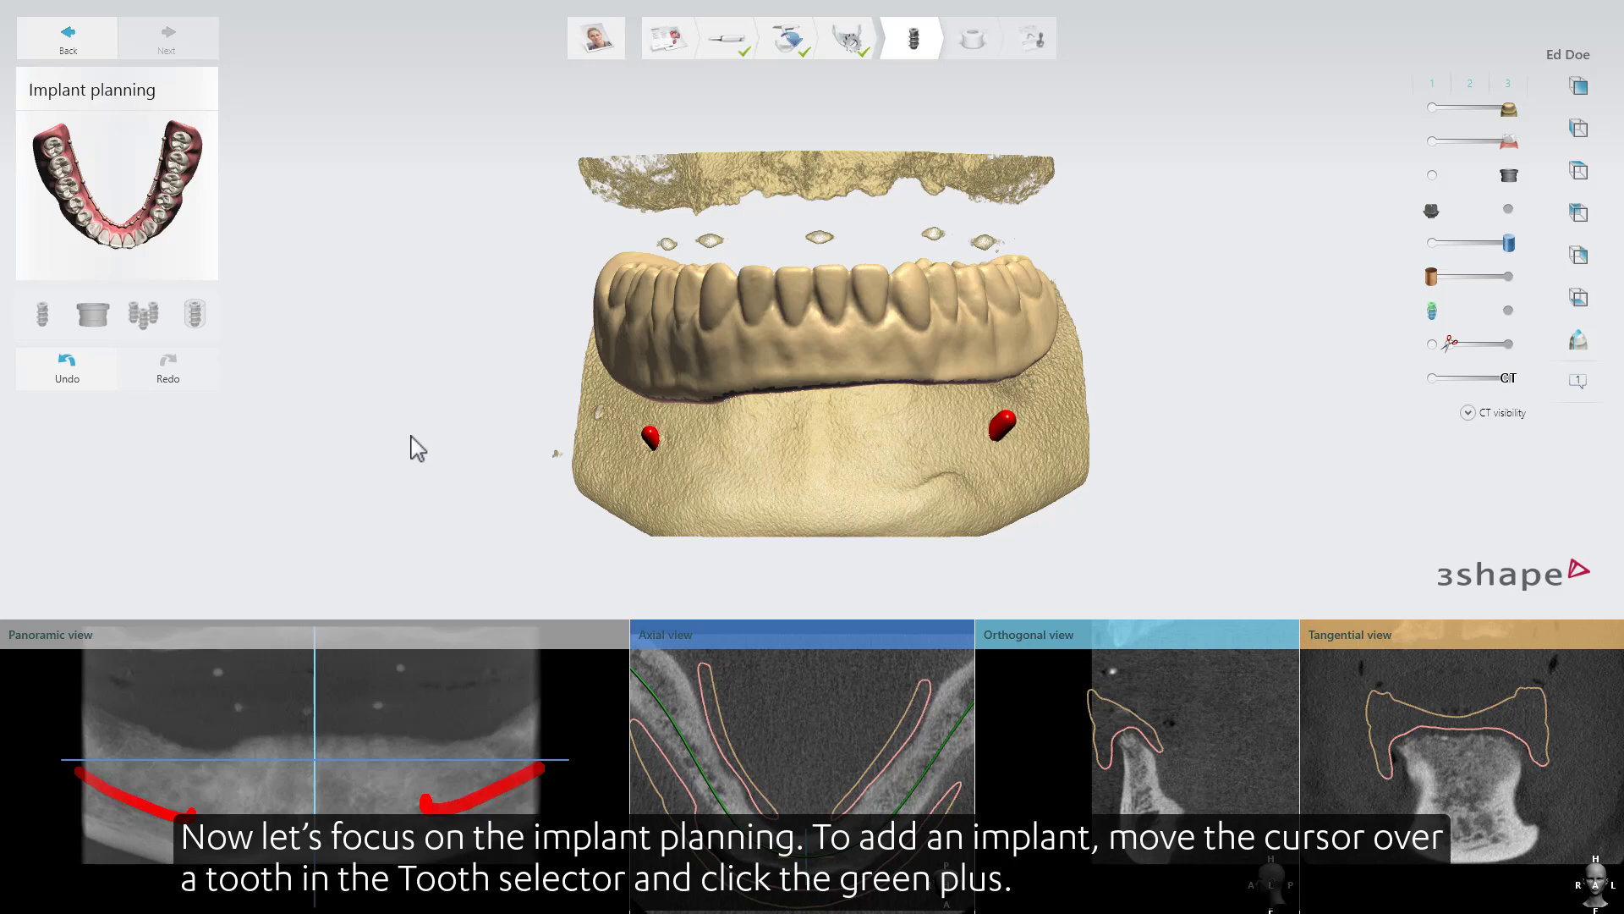
Move the panoramic slice line to the left molar region and add an Avinent Biomimetic Coral I.C. implant, 3.8 mm diameter by 11.5 mm, on tooth 36.
left_click_drag(316, 756, 486, 754)
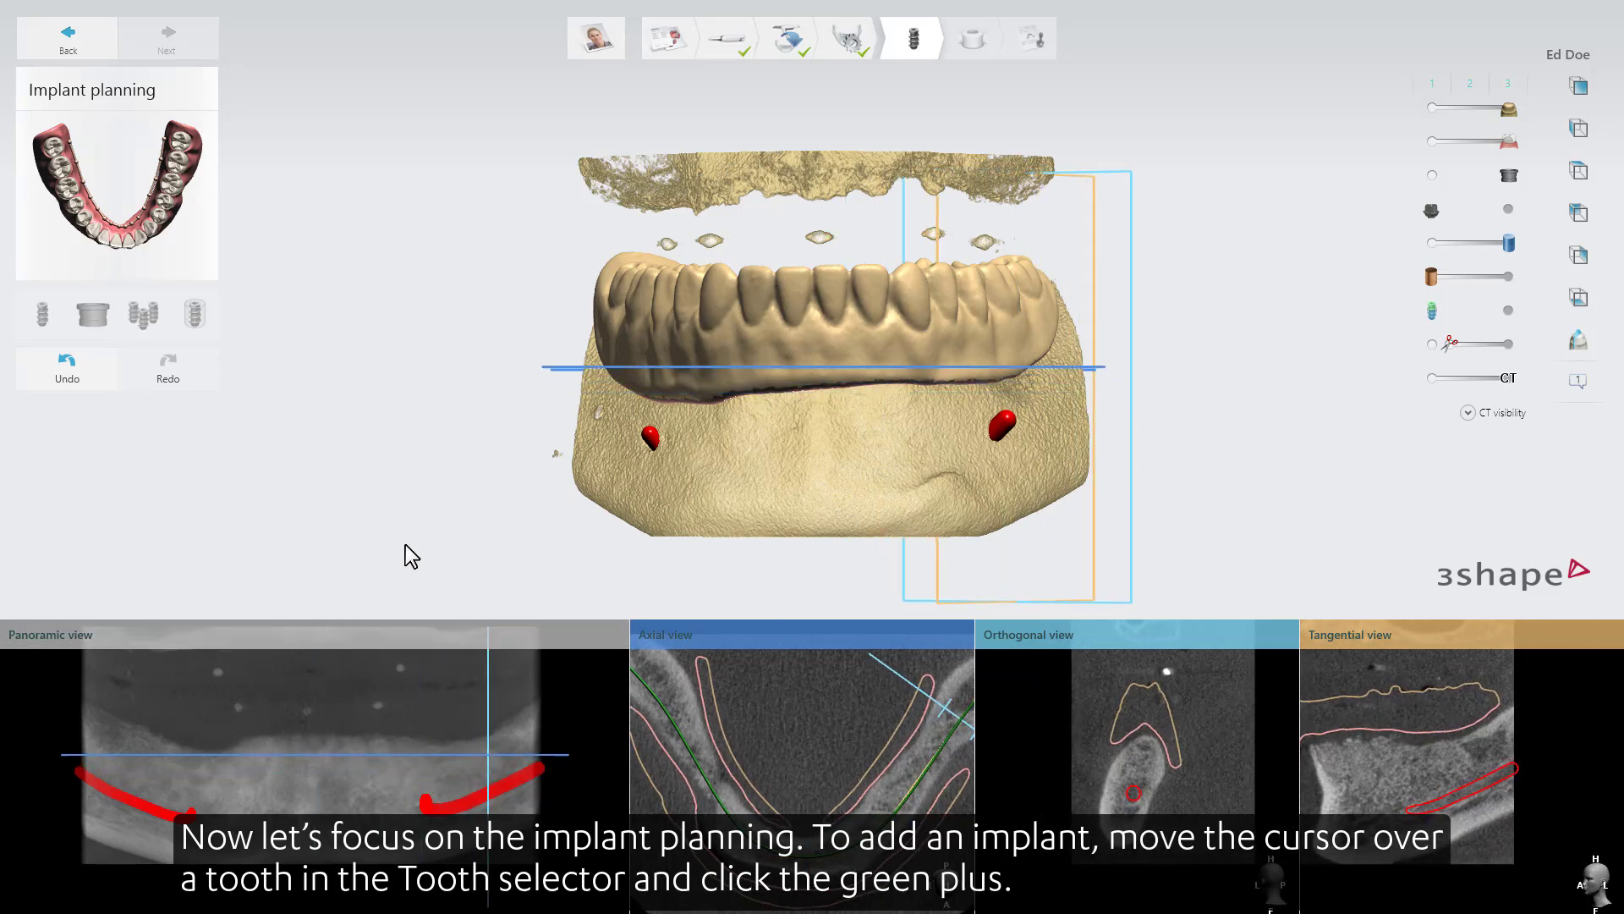
left_click(172, 187)
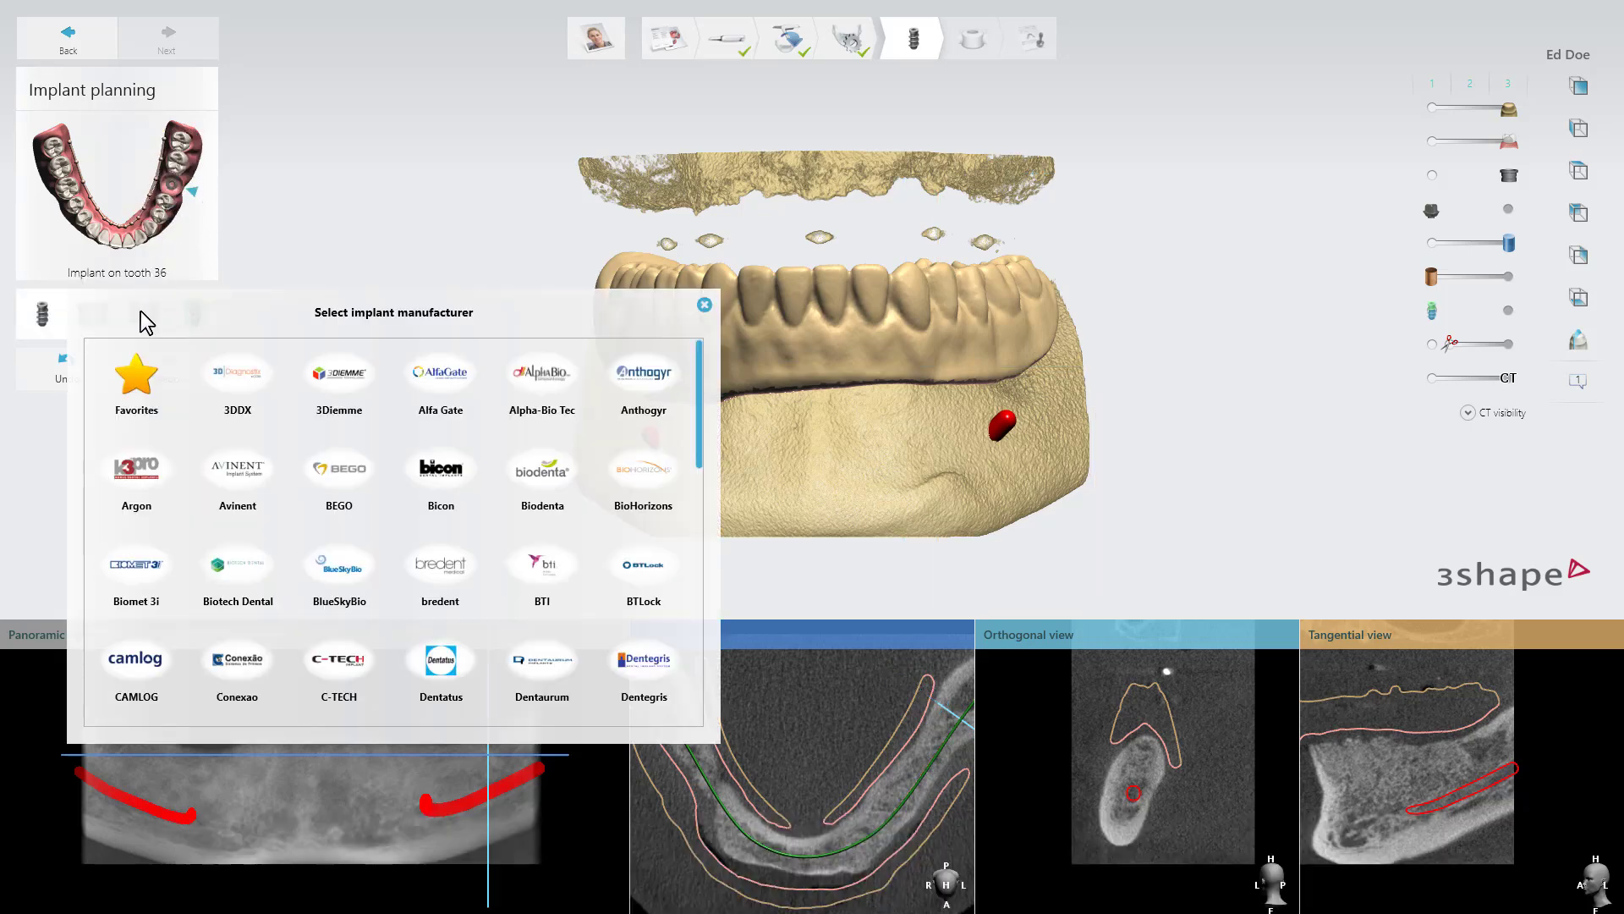
left_click(231, 470)
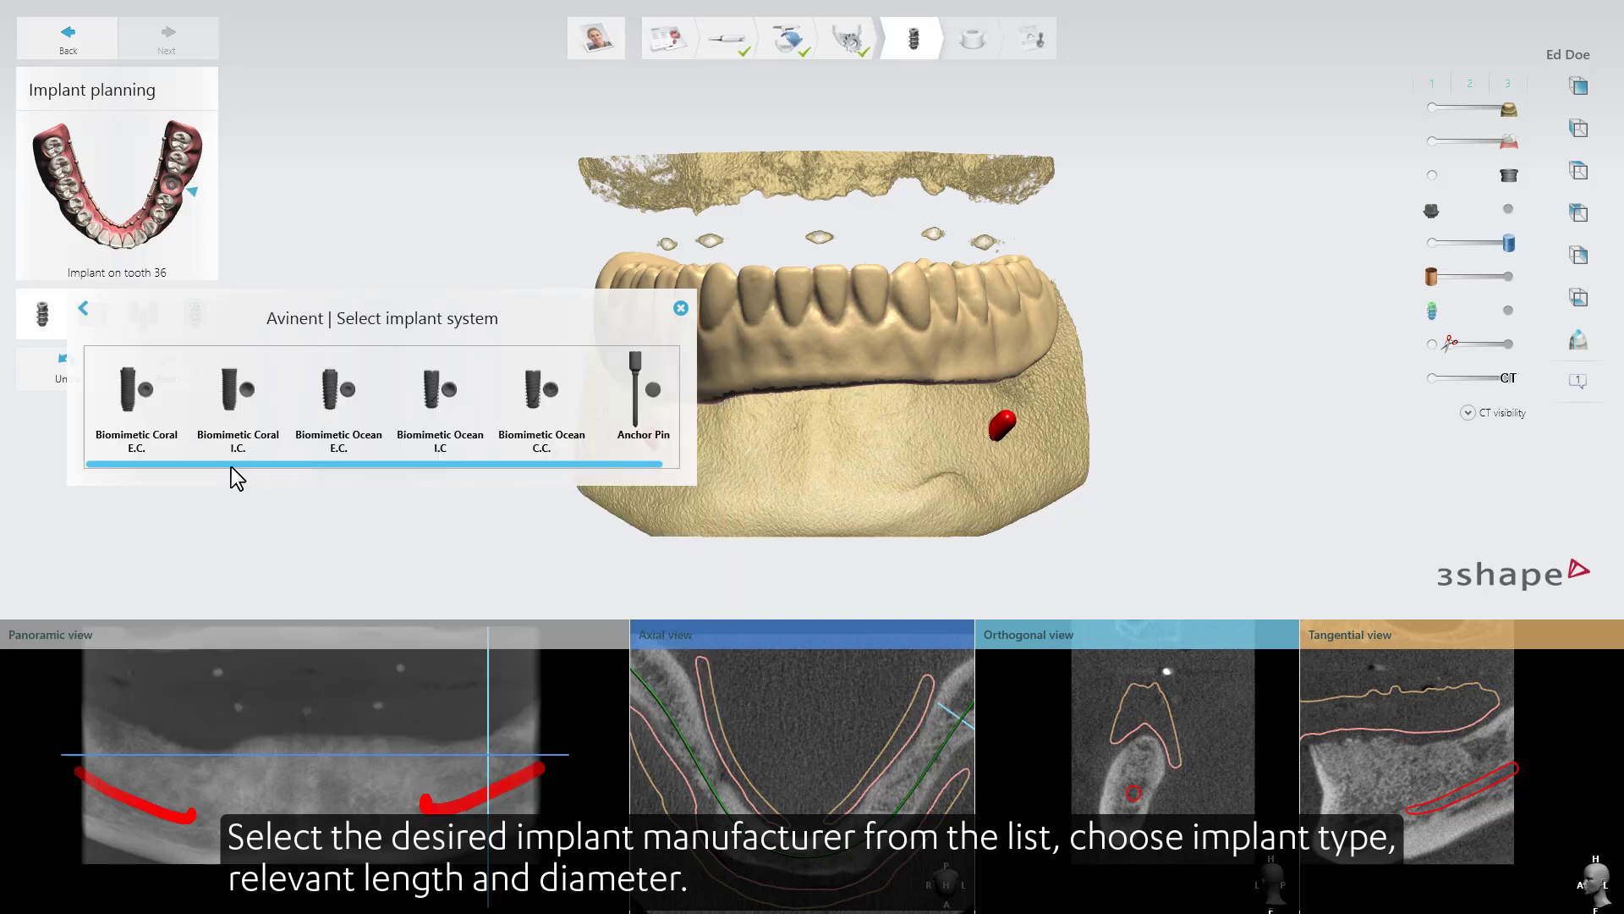
left_click(239, 425)
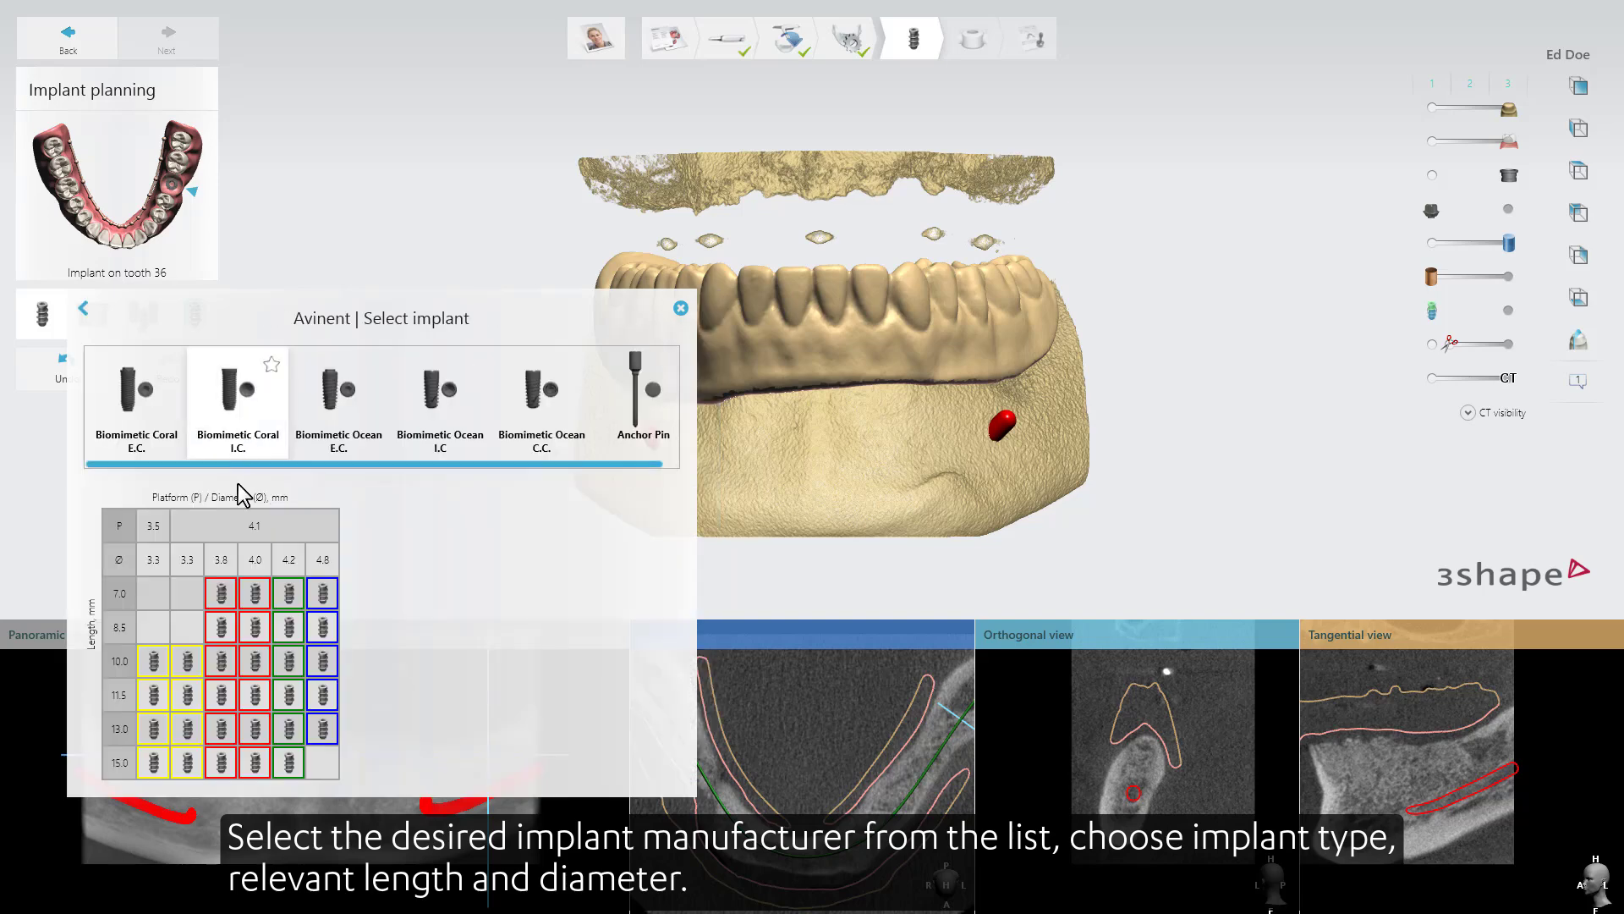
left_click(222, 695)
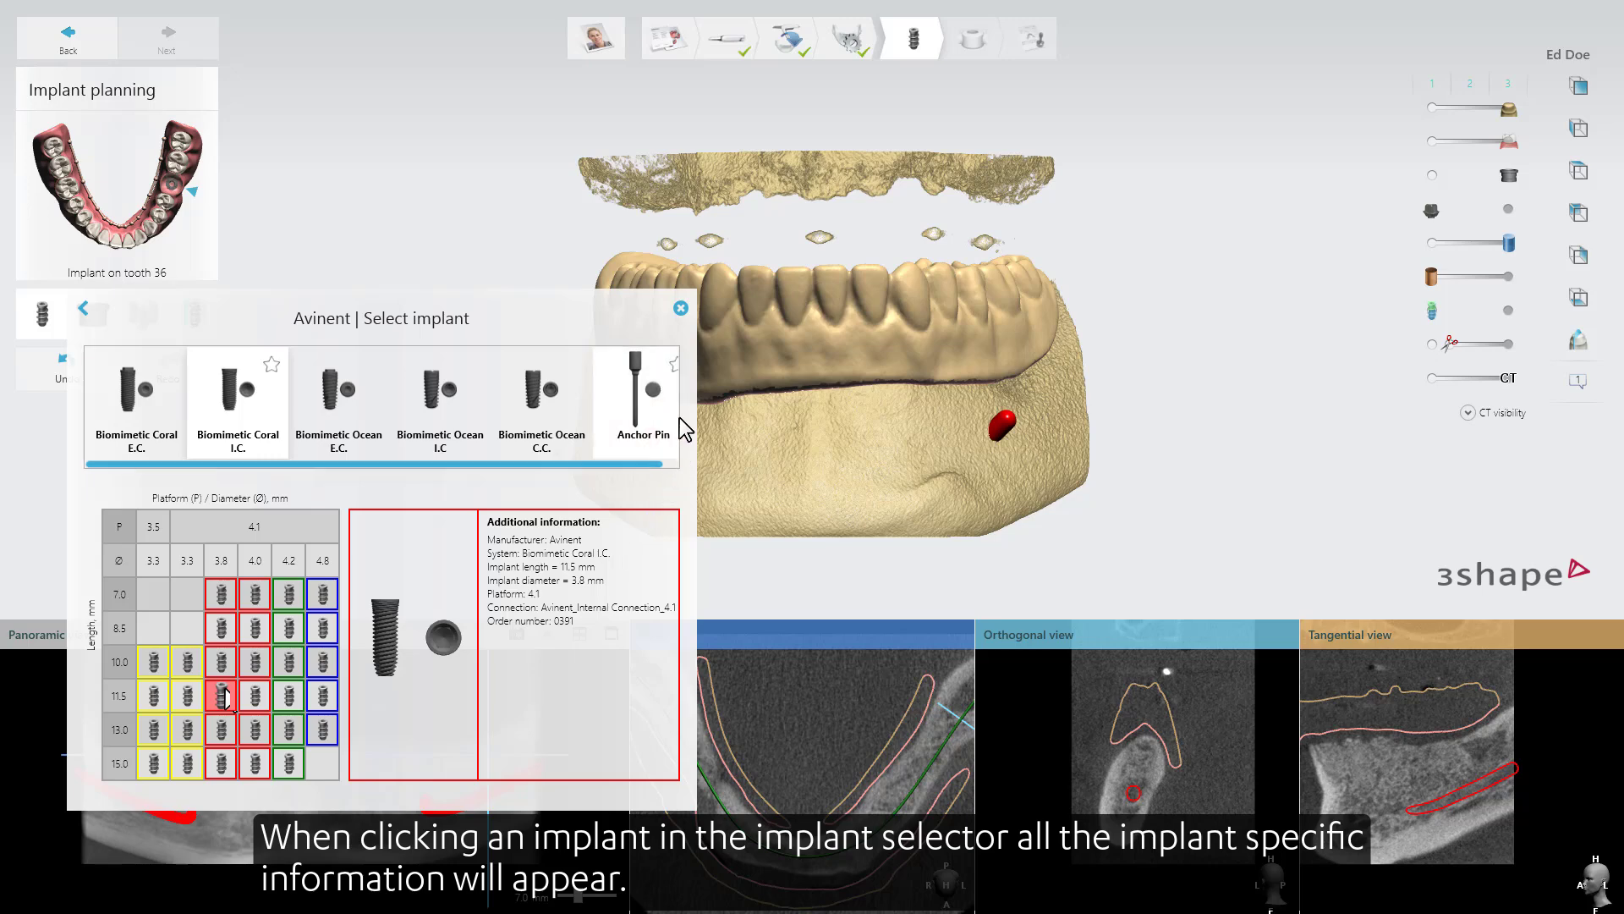
left_click(680, 308)
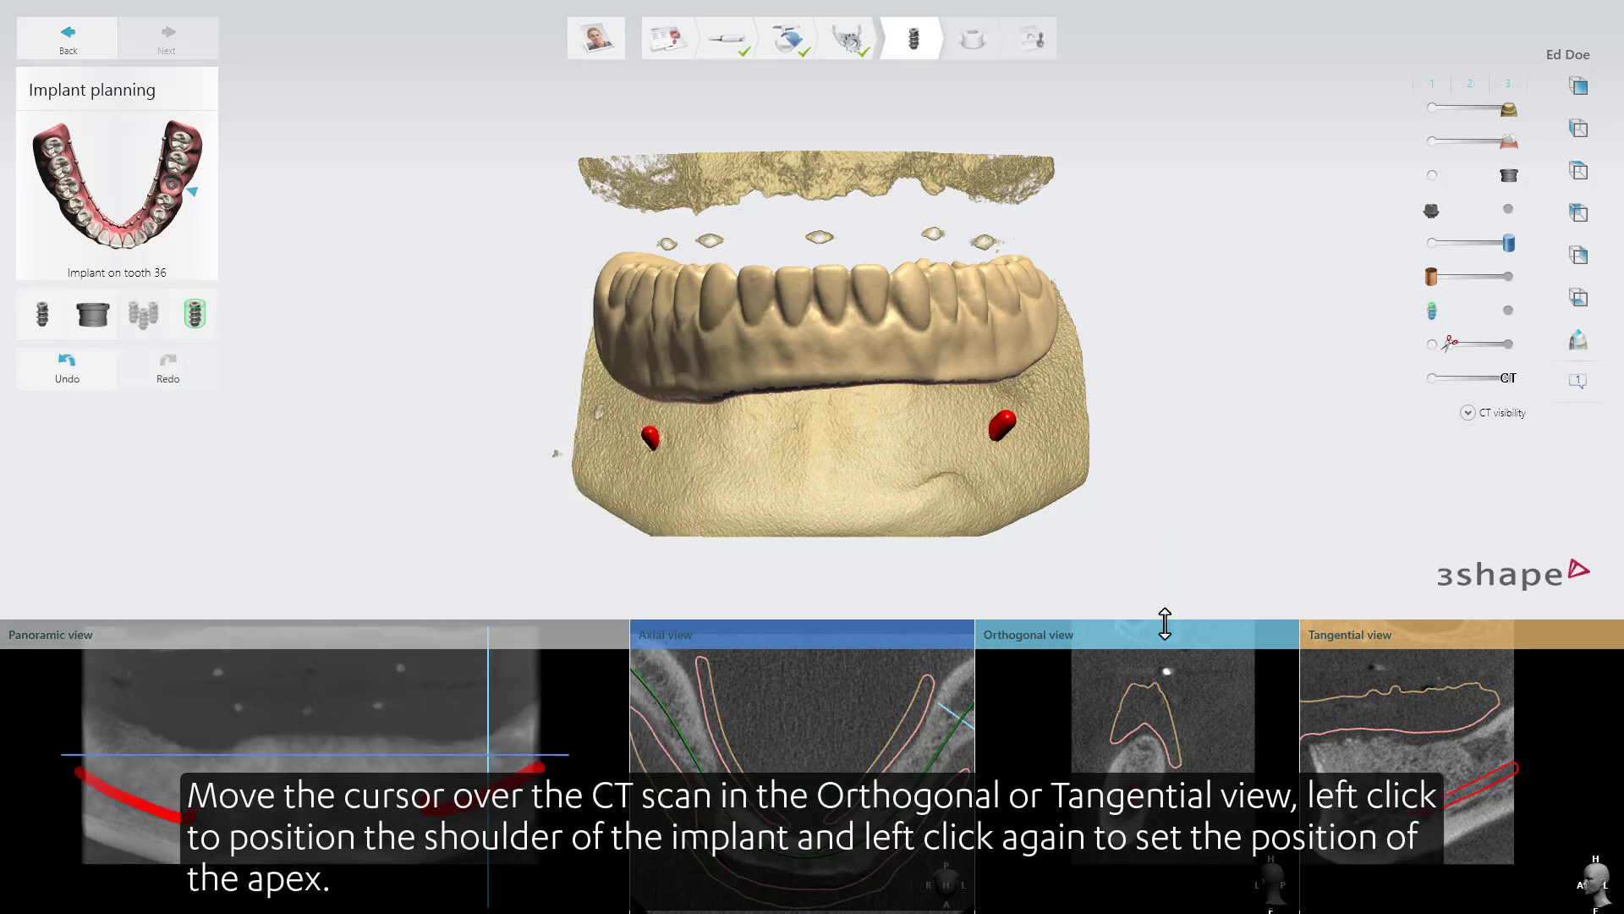
Place the tooth 36 implant's shoulder and apex in the Orthogonal view and shorten the implant in the maximized 90° aligned view.
left_click(1147, 736)
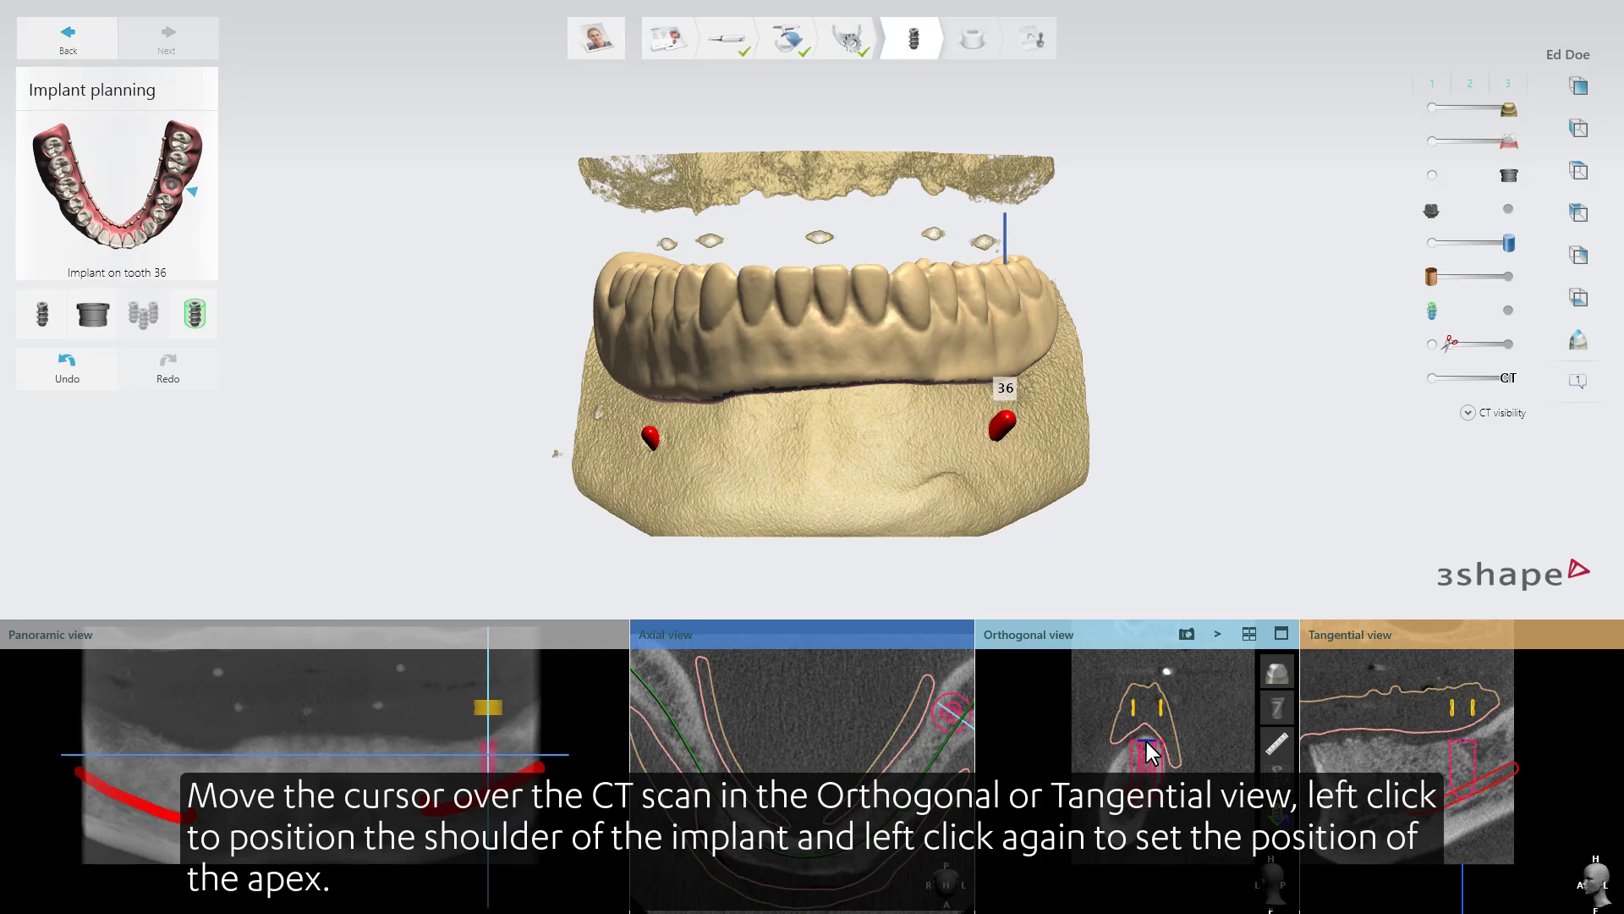
left_click(1145, 738)
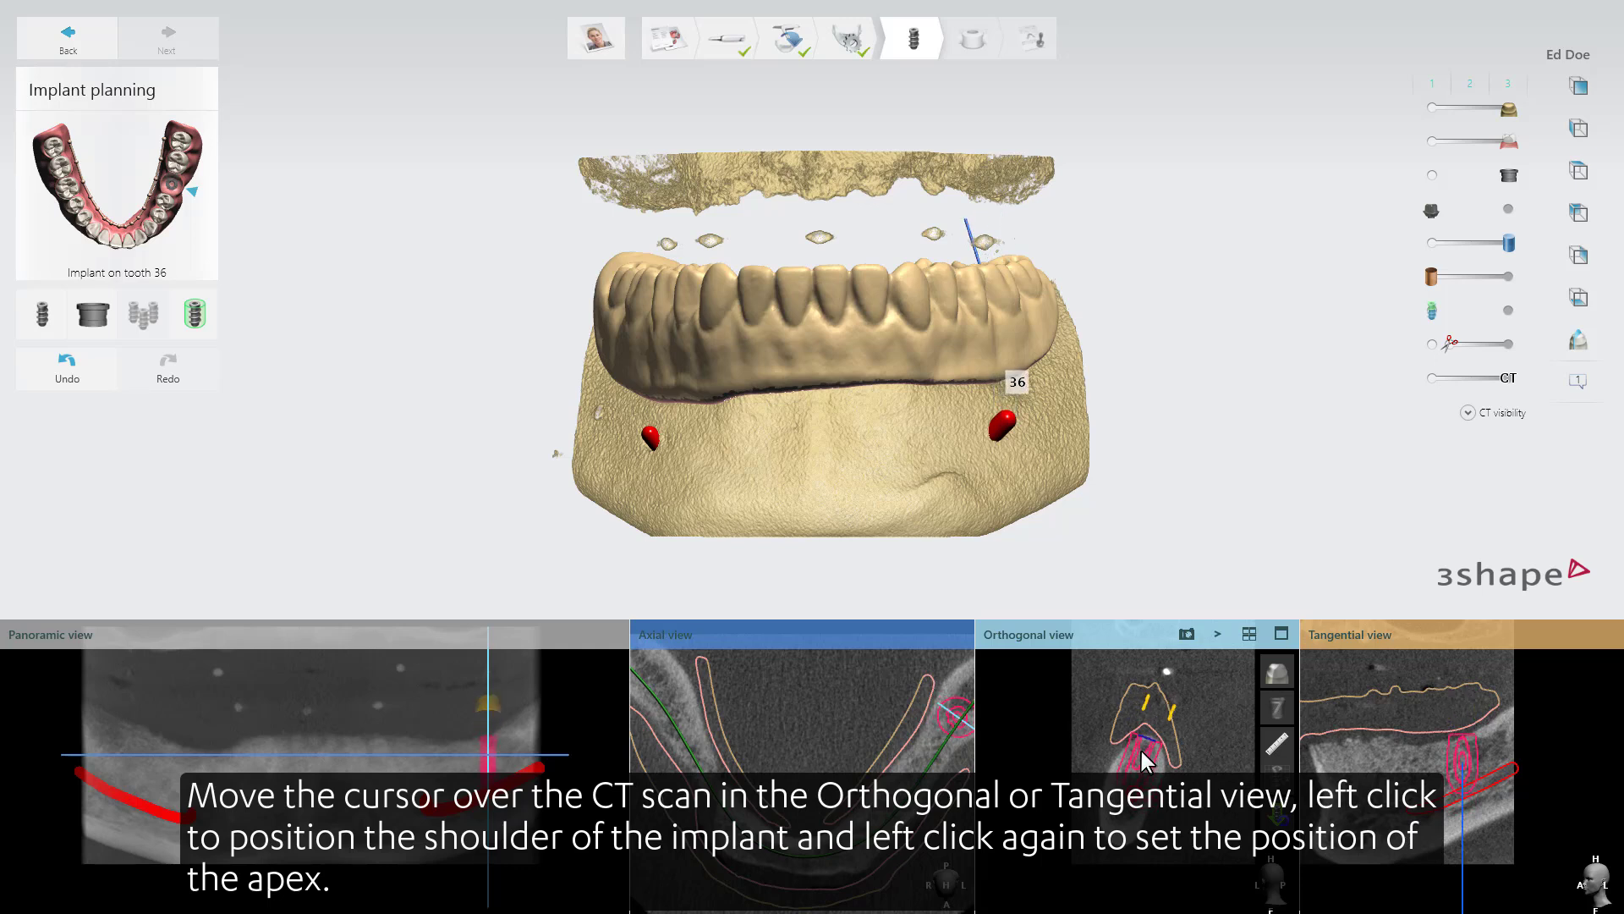
left_click(1144, 751)
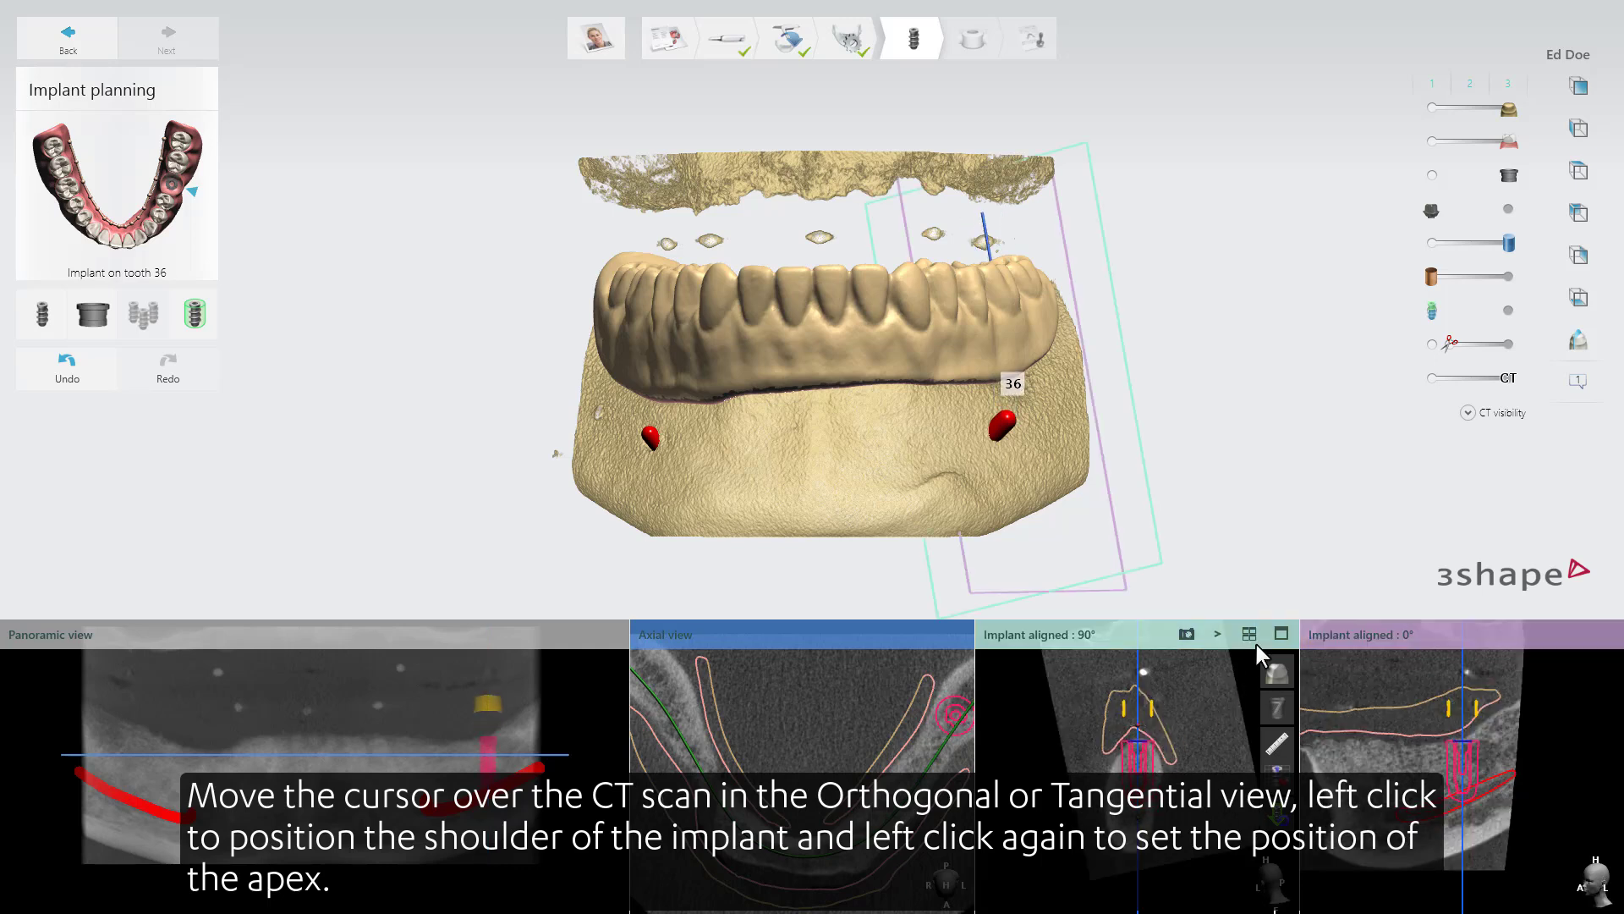
left_click(1278, 634)
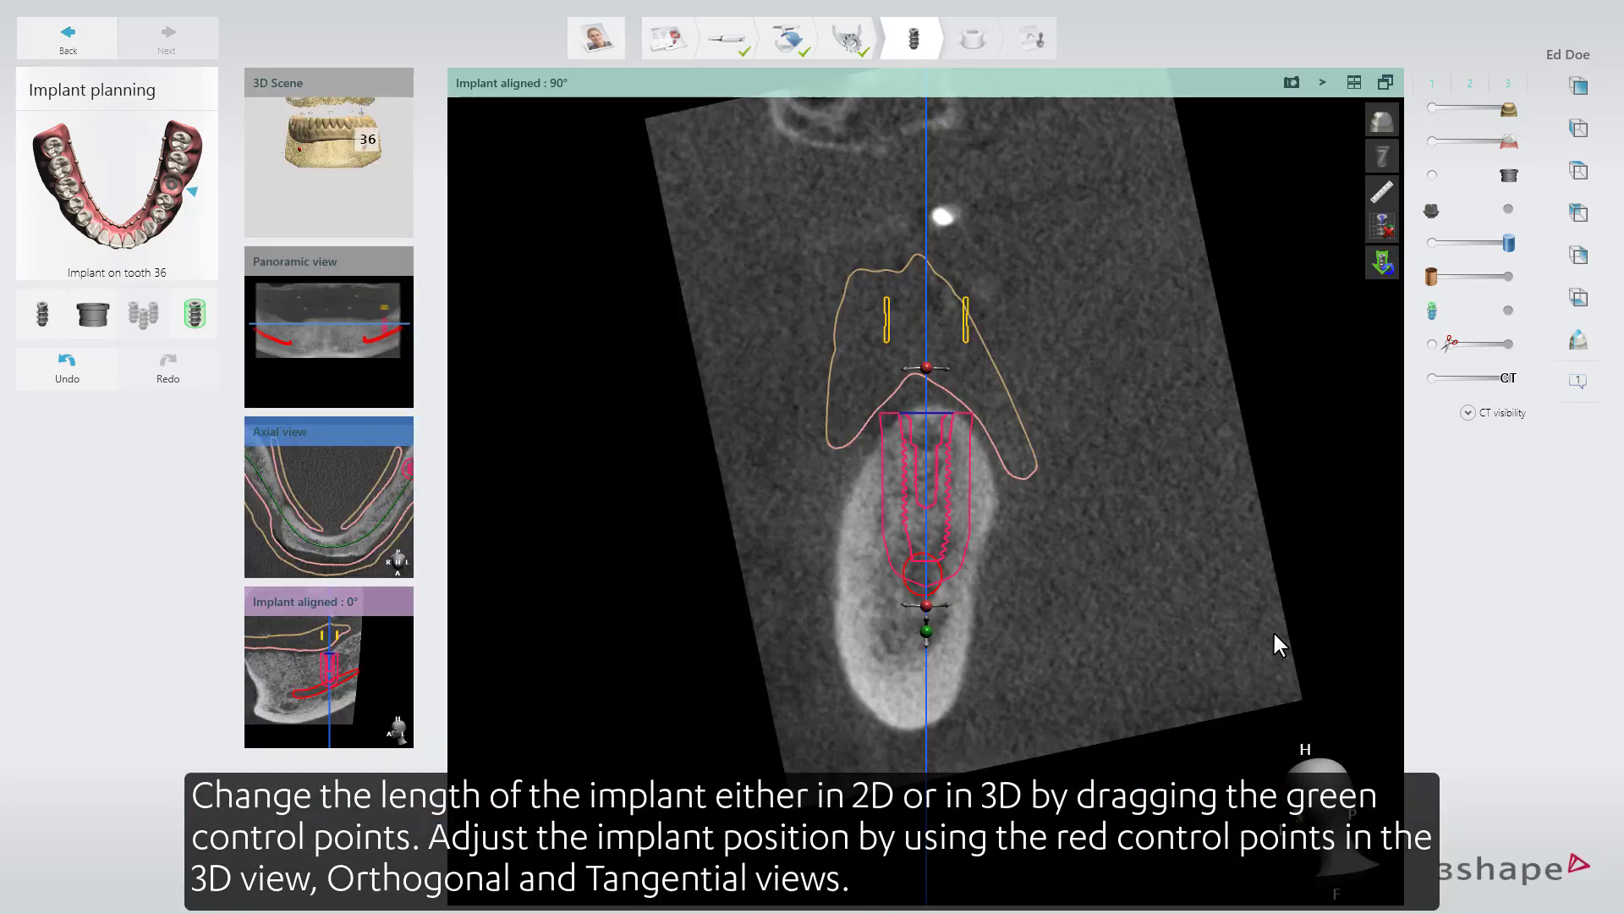
left_click_drag(927, 629, 926, 590)
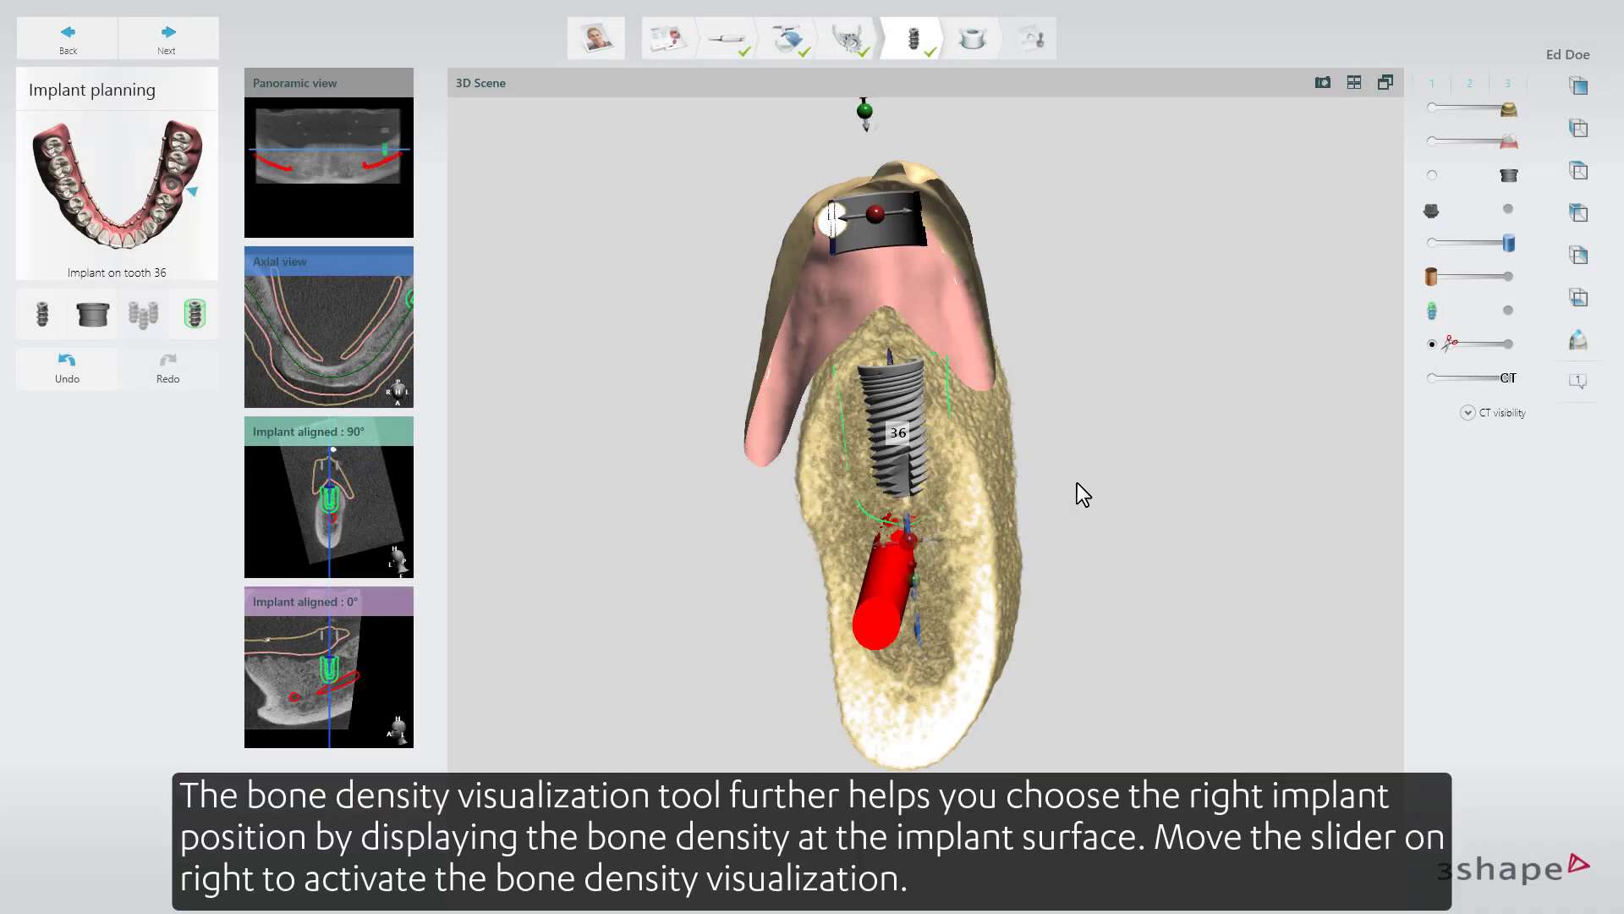
Shift the tooth 36 implant slightly away from the nerve in the 3D scene and activate the bone density visualization.
left_click(887, 397)
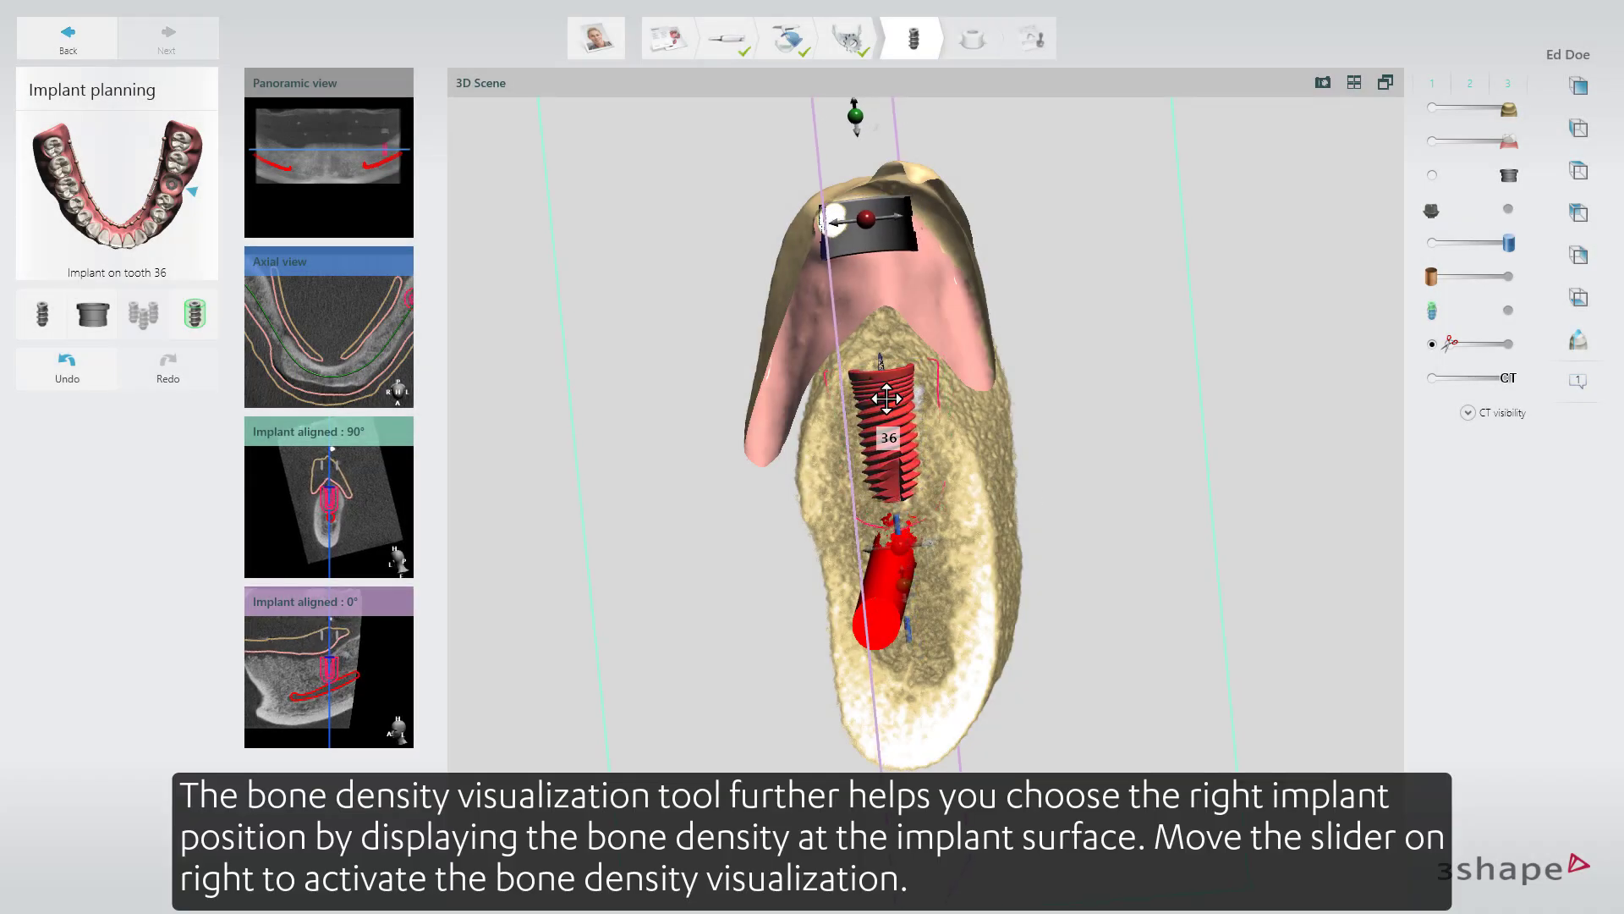
left_click_drag(887, 398, 885, 393)
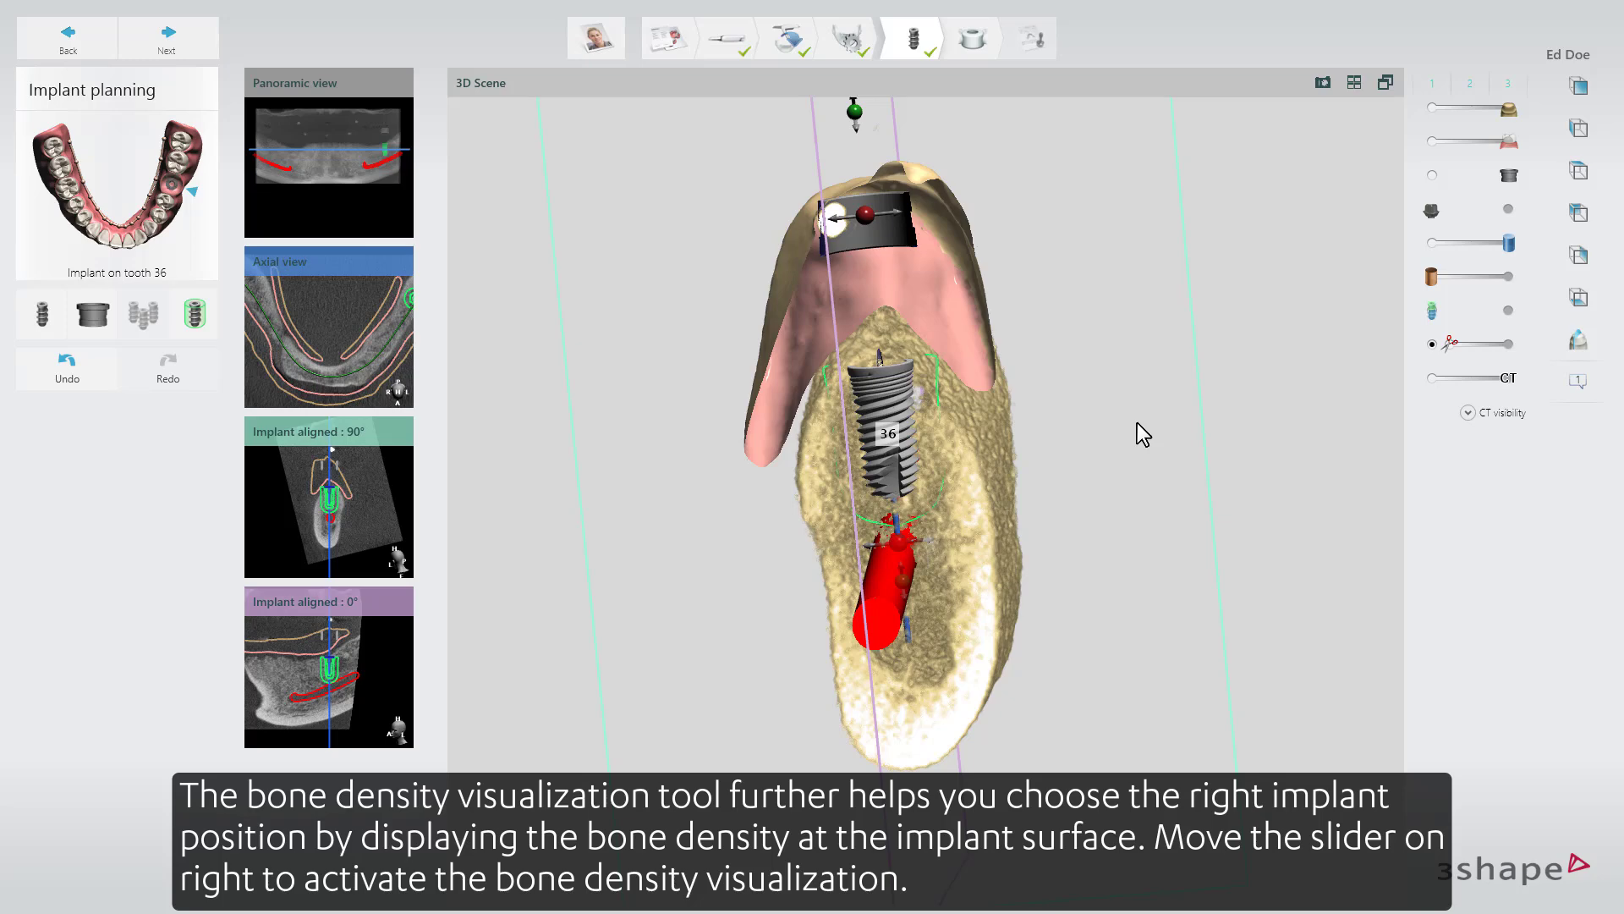
mouse_move(1438, 320)
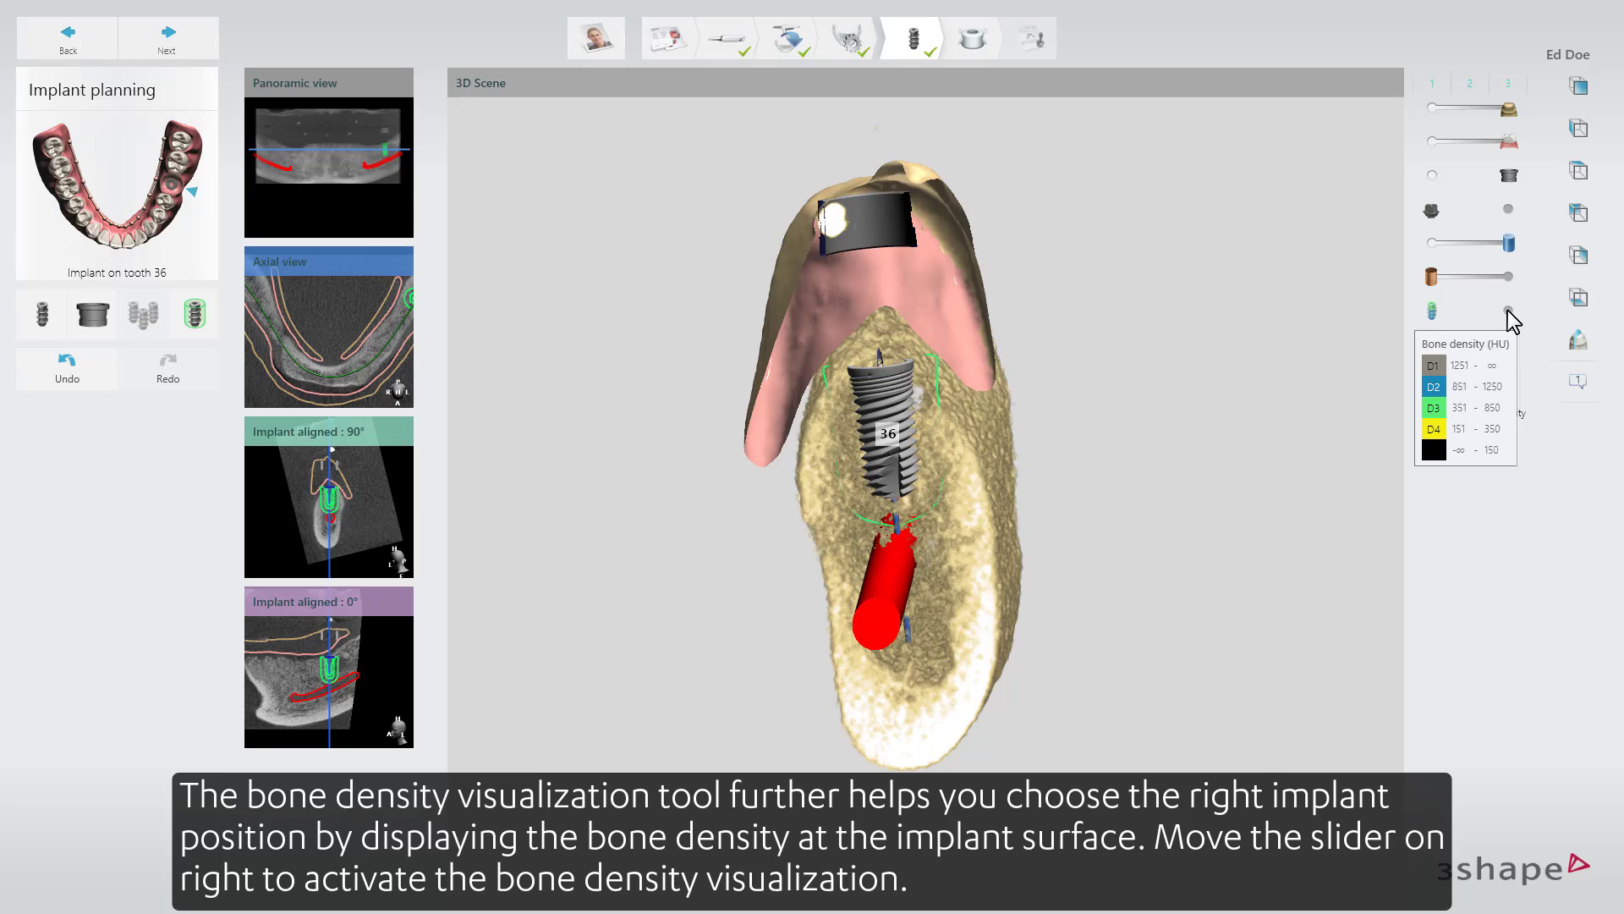
left_click(1509, 310)
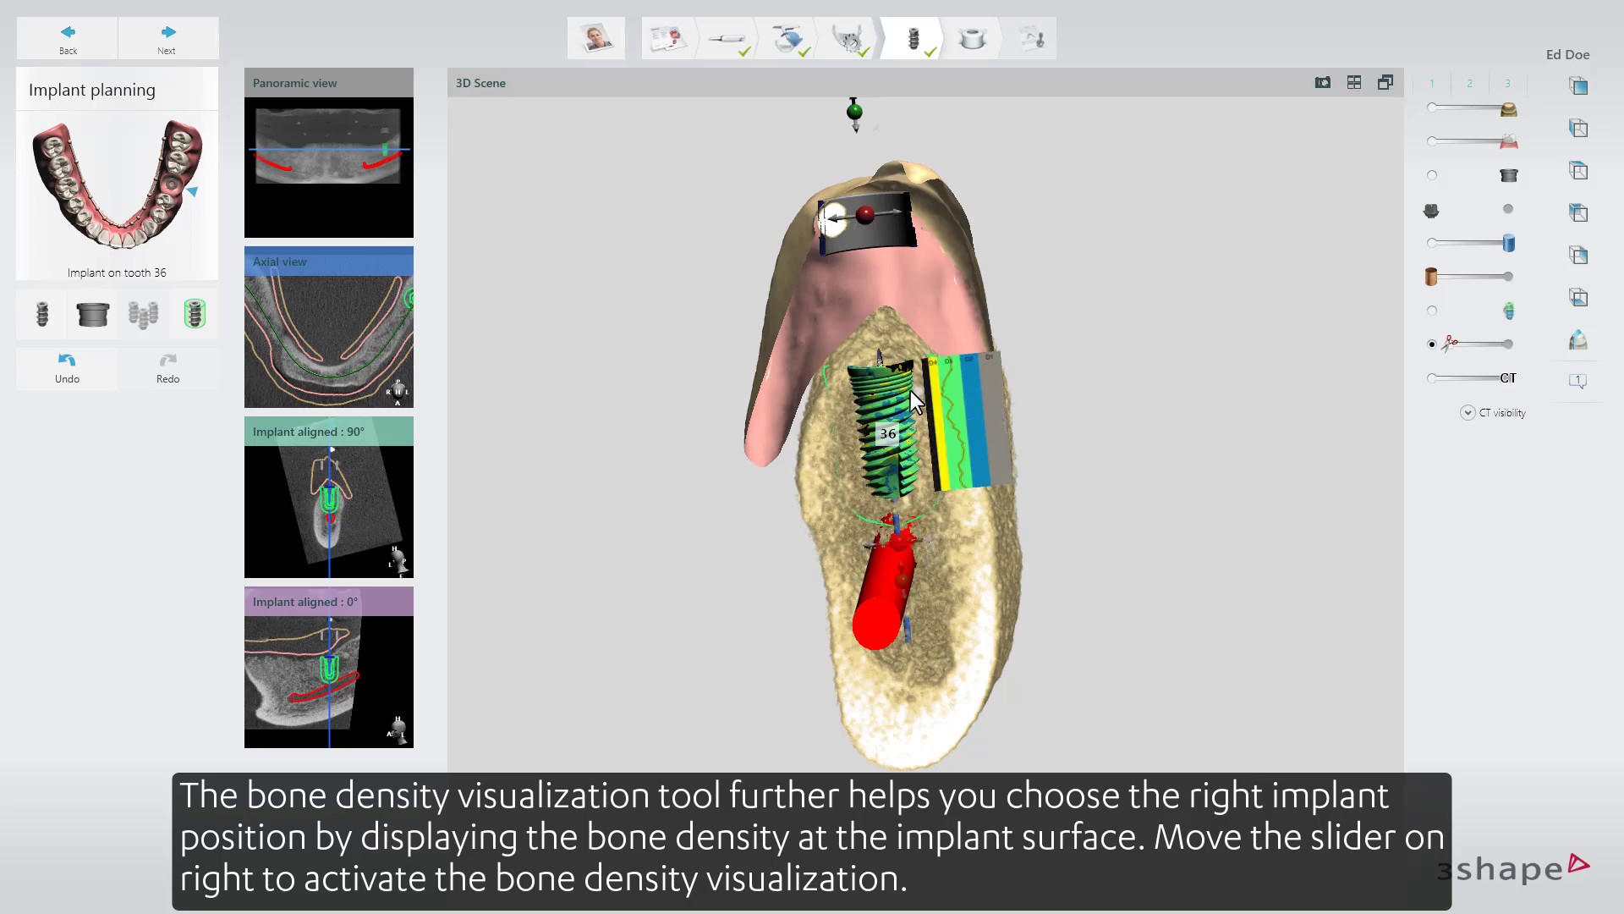
Fine-tune the tooth 36 implant's position in the 3D scene using the bone density colouring.
left_click_drag(890, 392, 894, 390)
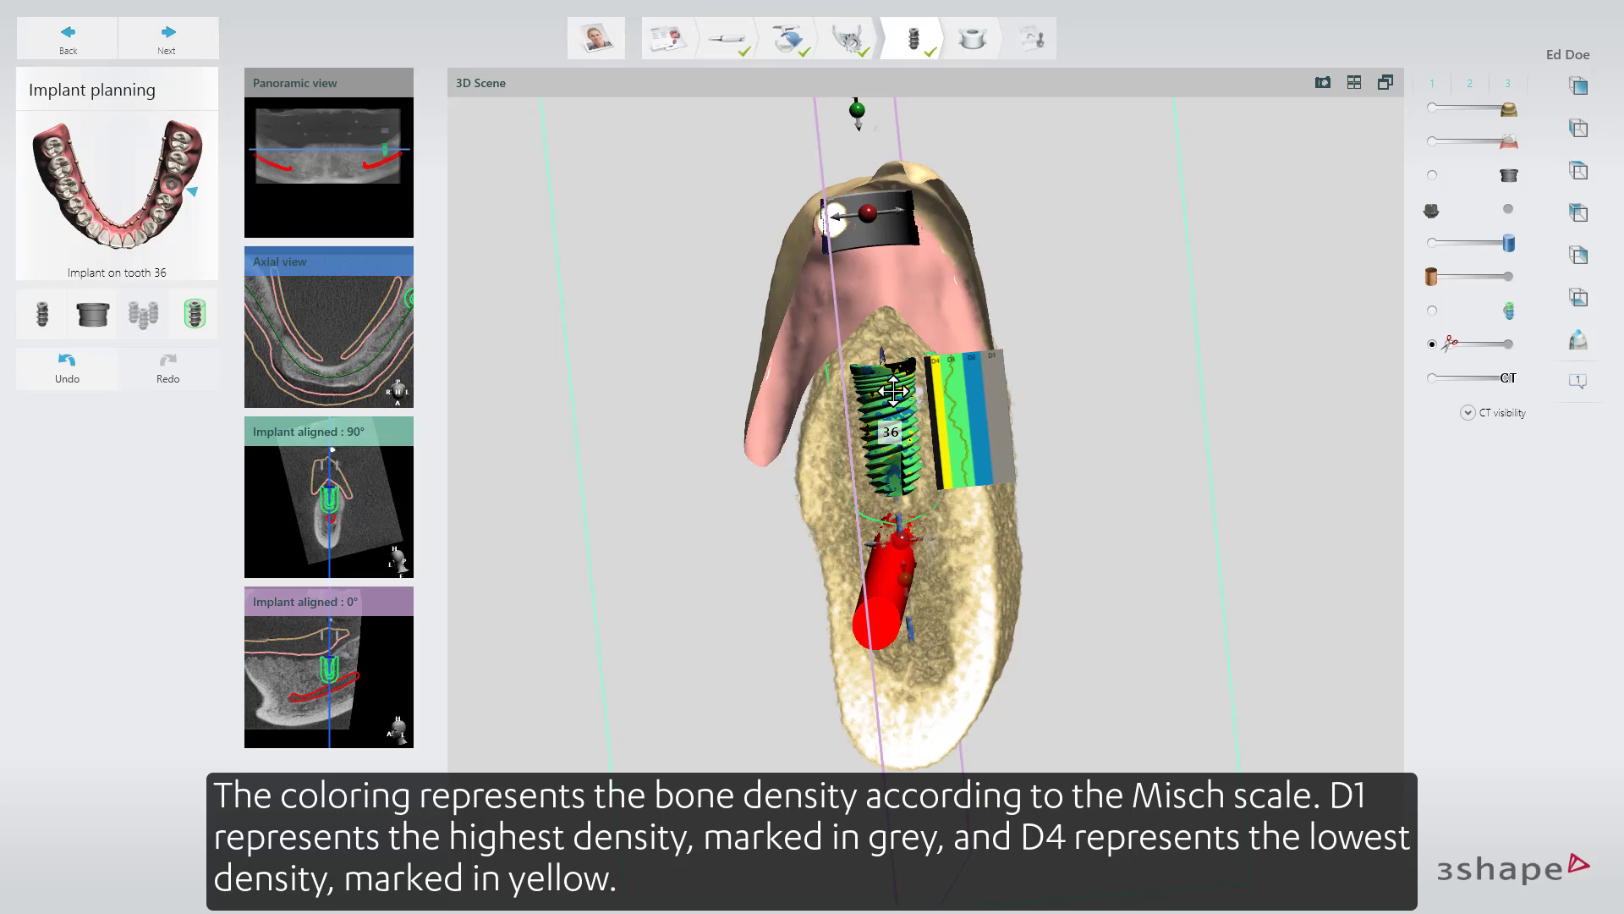
right_click_drag(1089, 267, 1103, 458)
left_click_drag(903, 389, 901, 386)
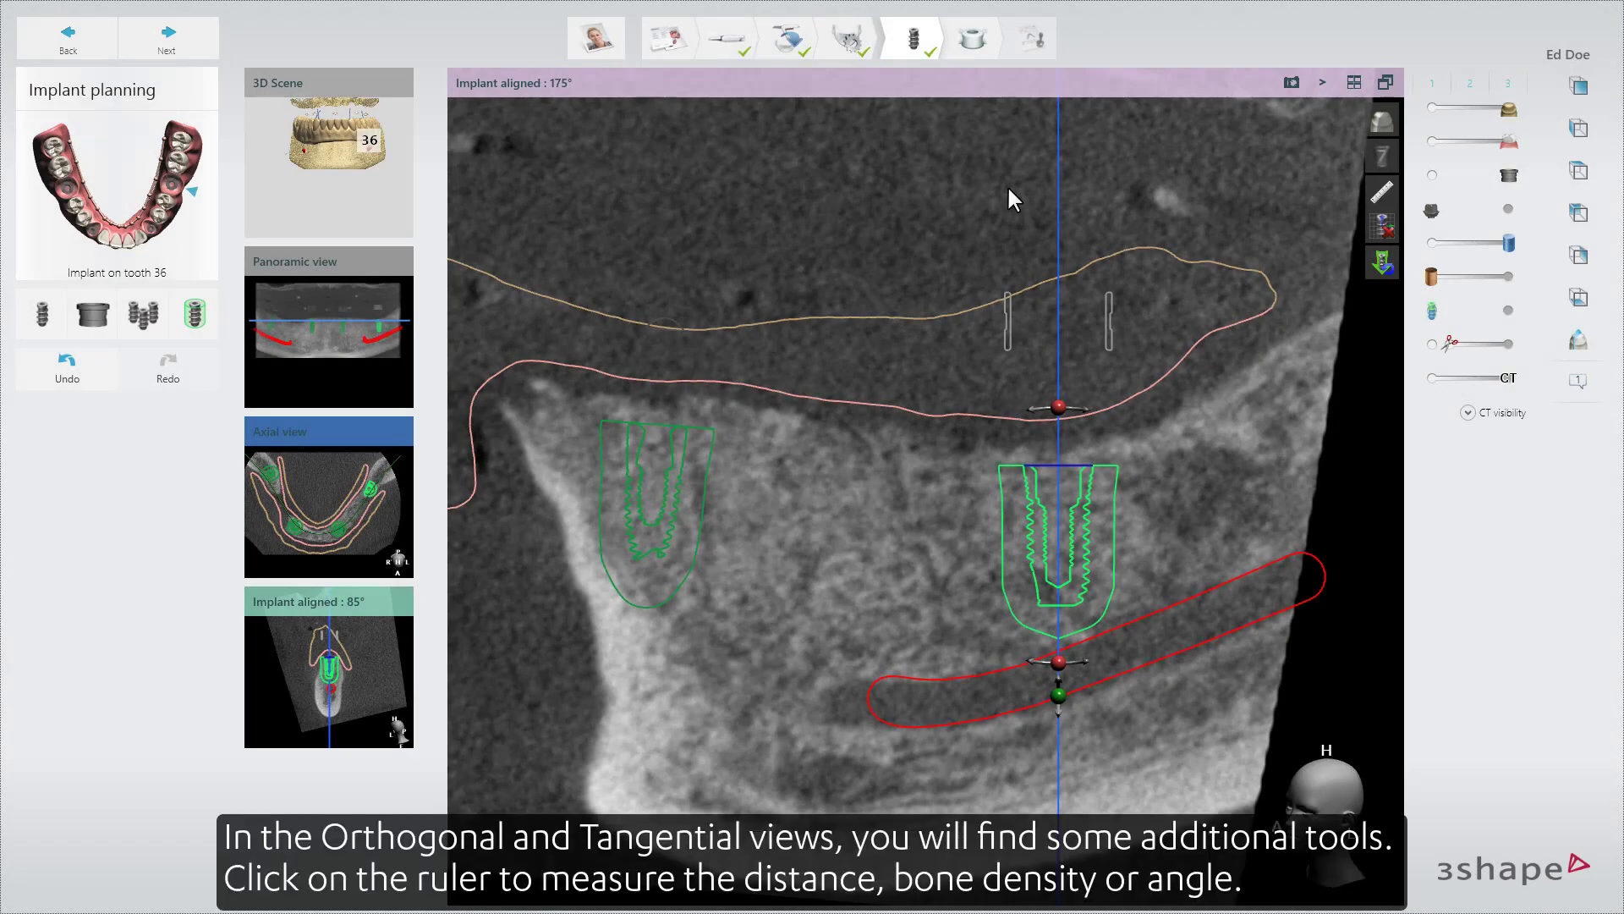
In the 175° aligned view, measure the distance from the tooth 36 implant's shoulder up to the bone crest and the bone density beside the implant.
left_click(1374, 193)
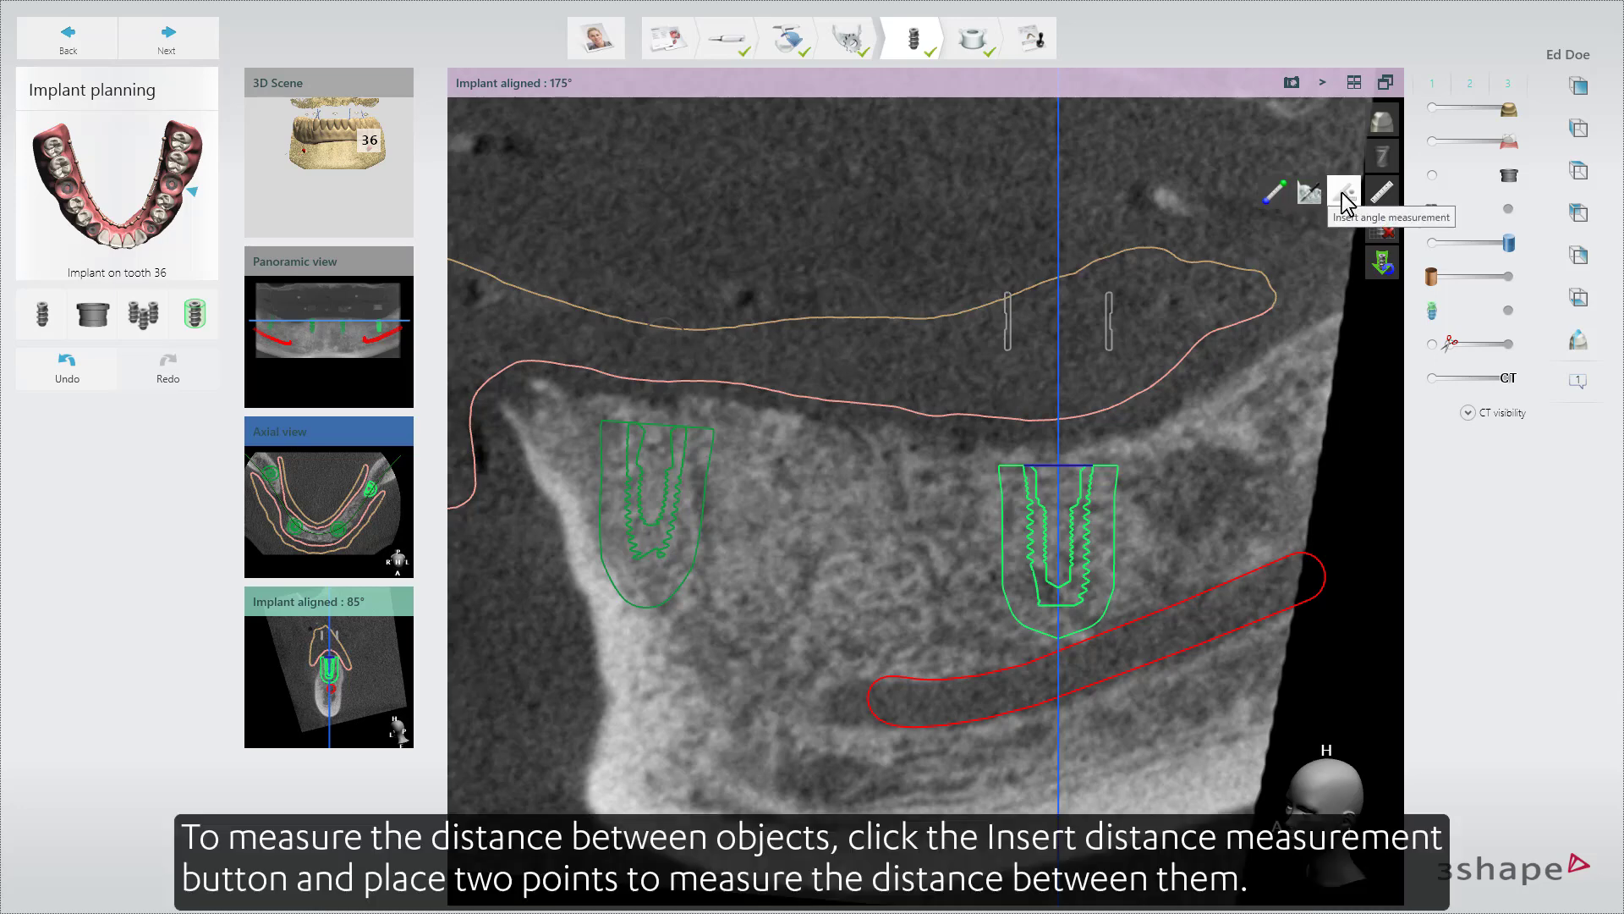
left_click(1275, 194)
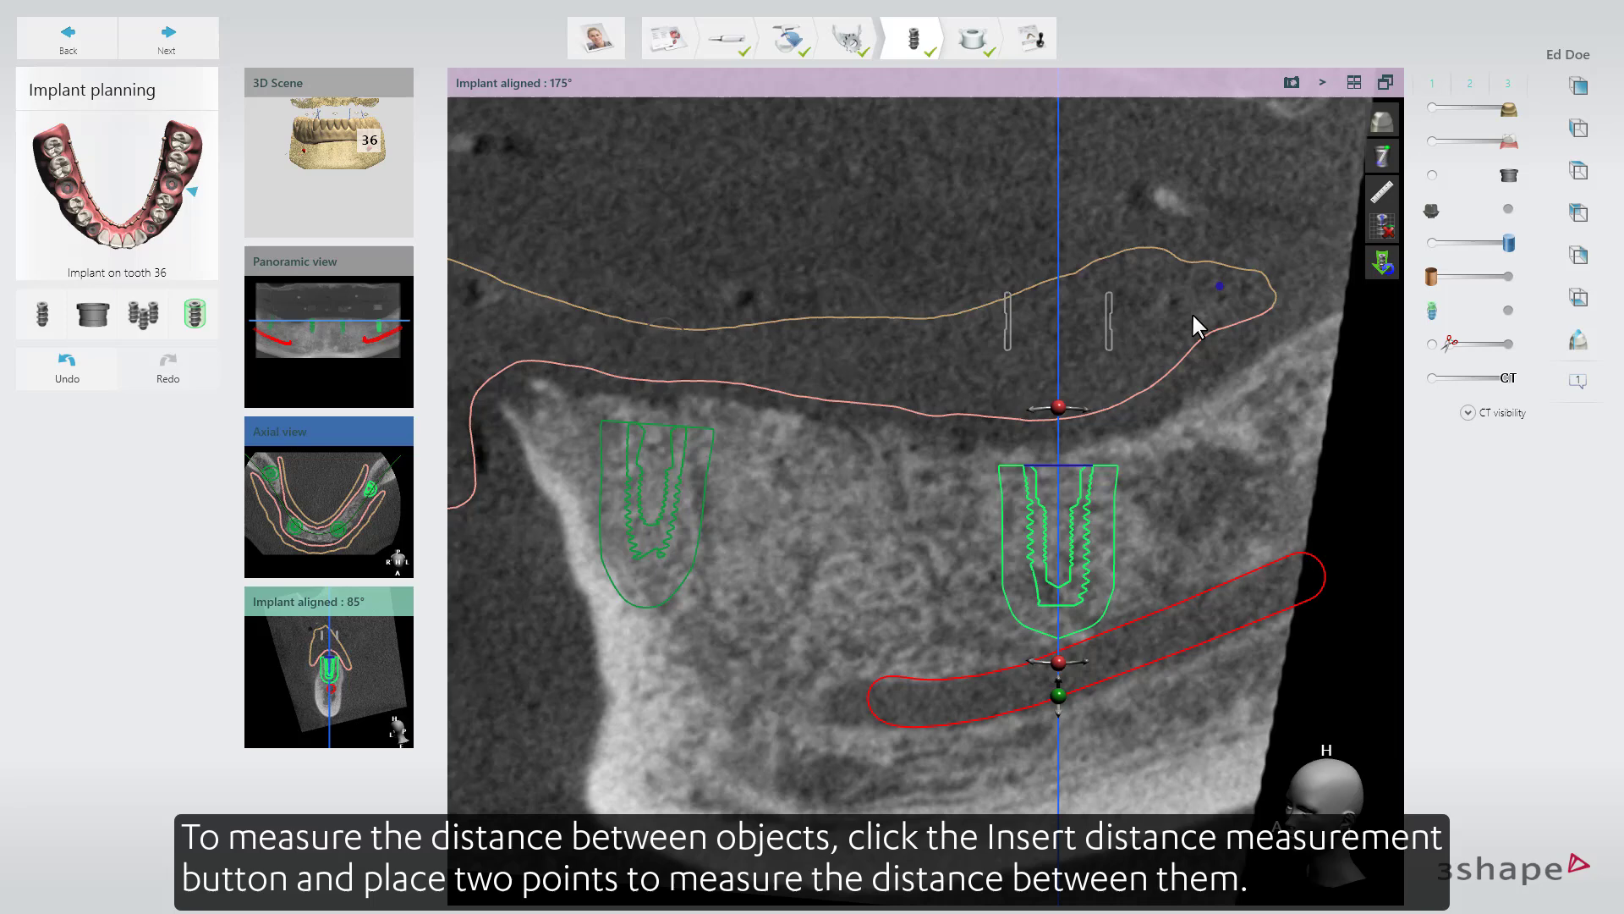
left_click(1057, 459)
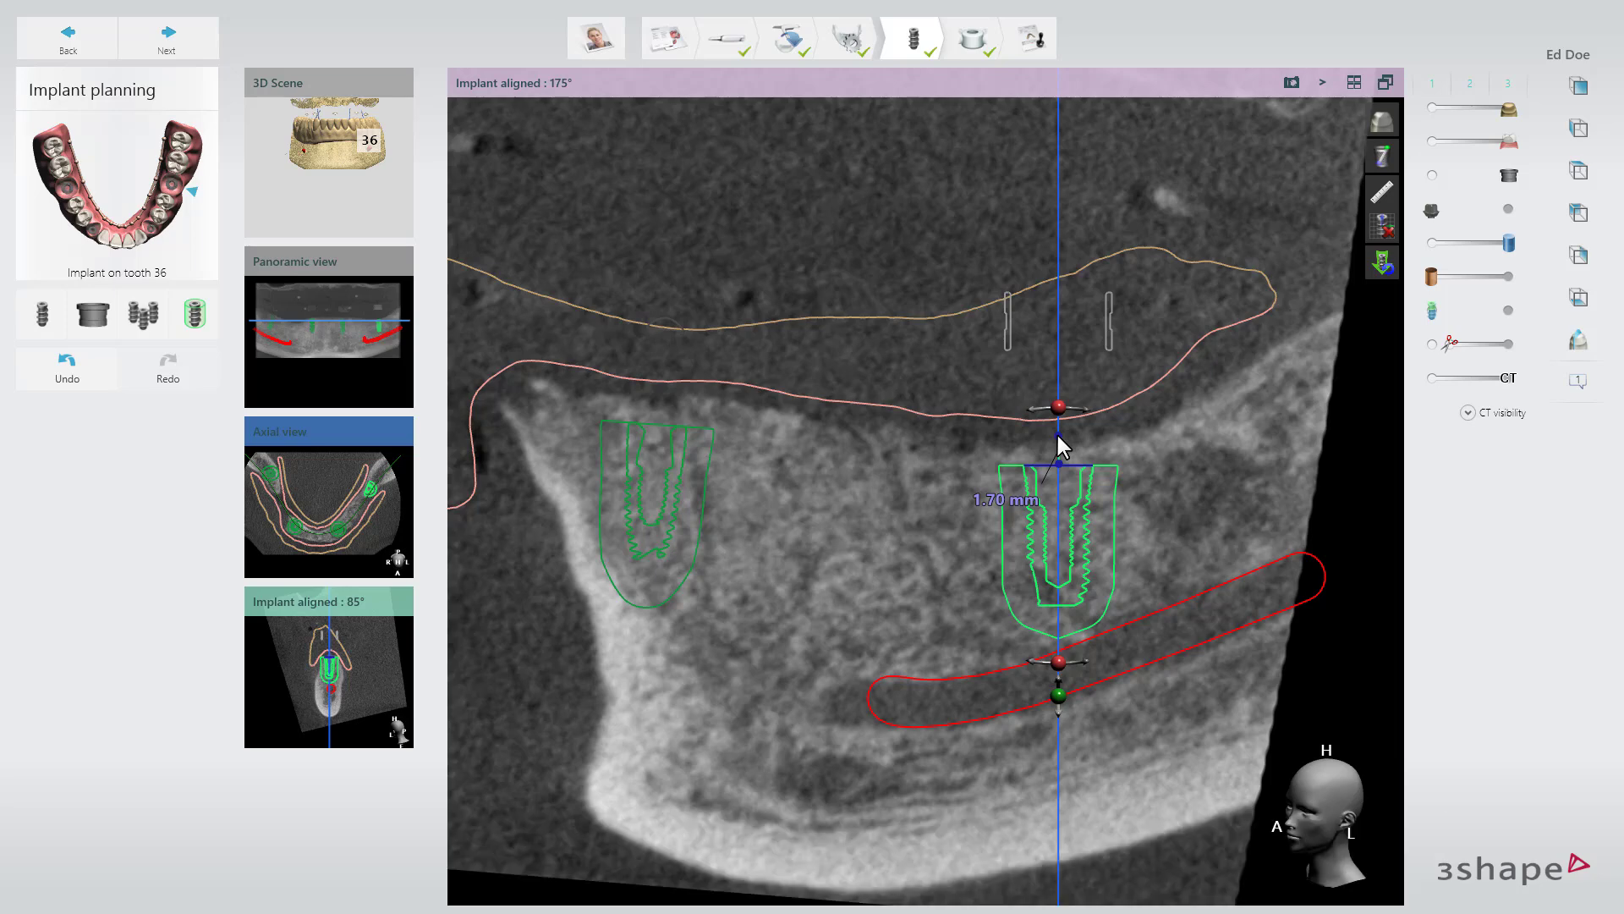
left_click(1058, 435)
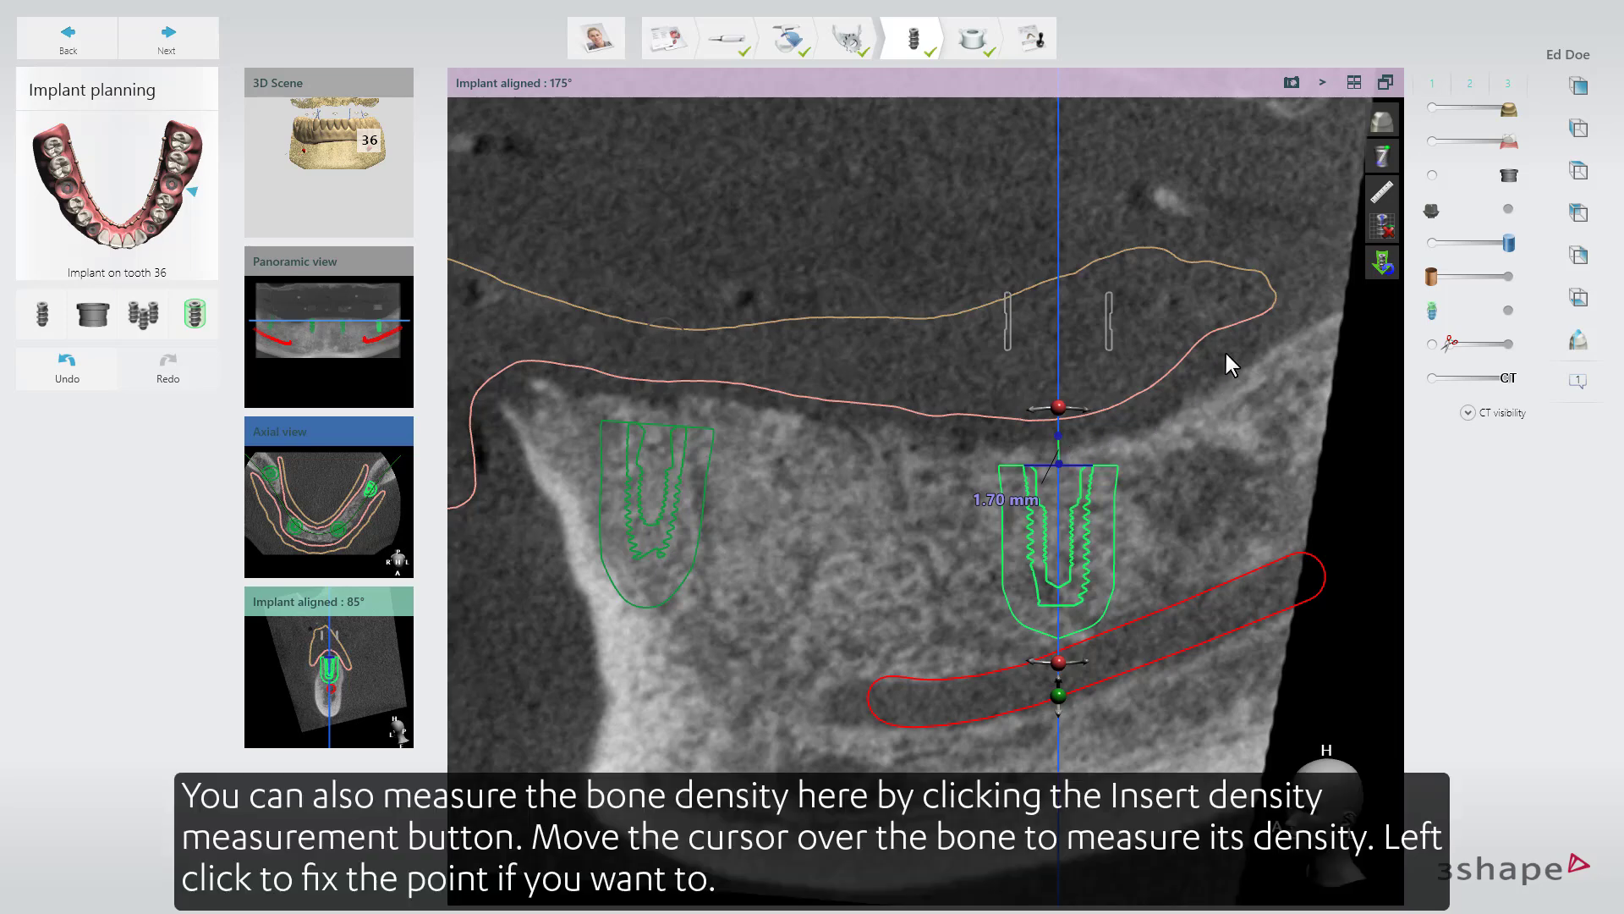
left_click(1382, 193)
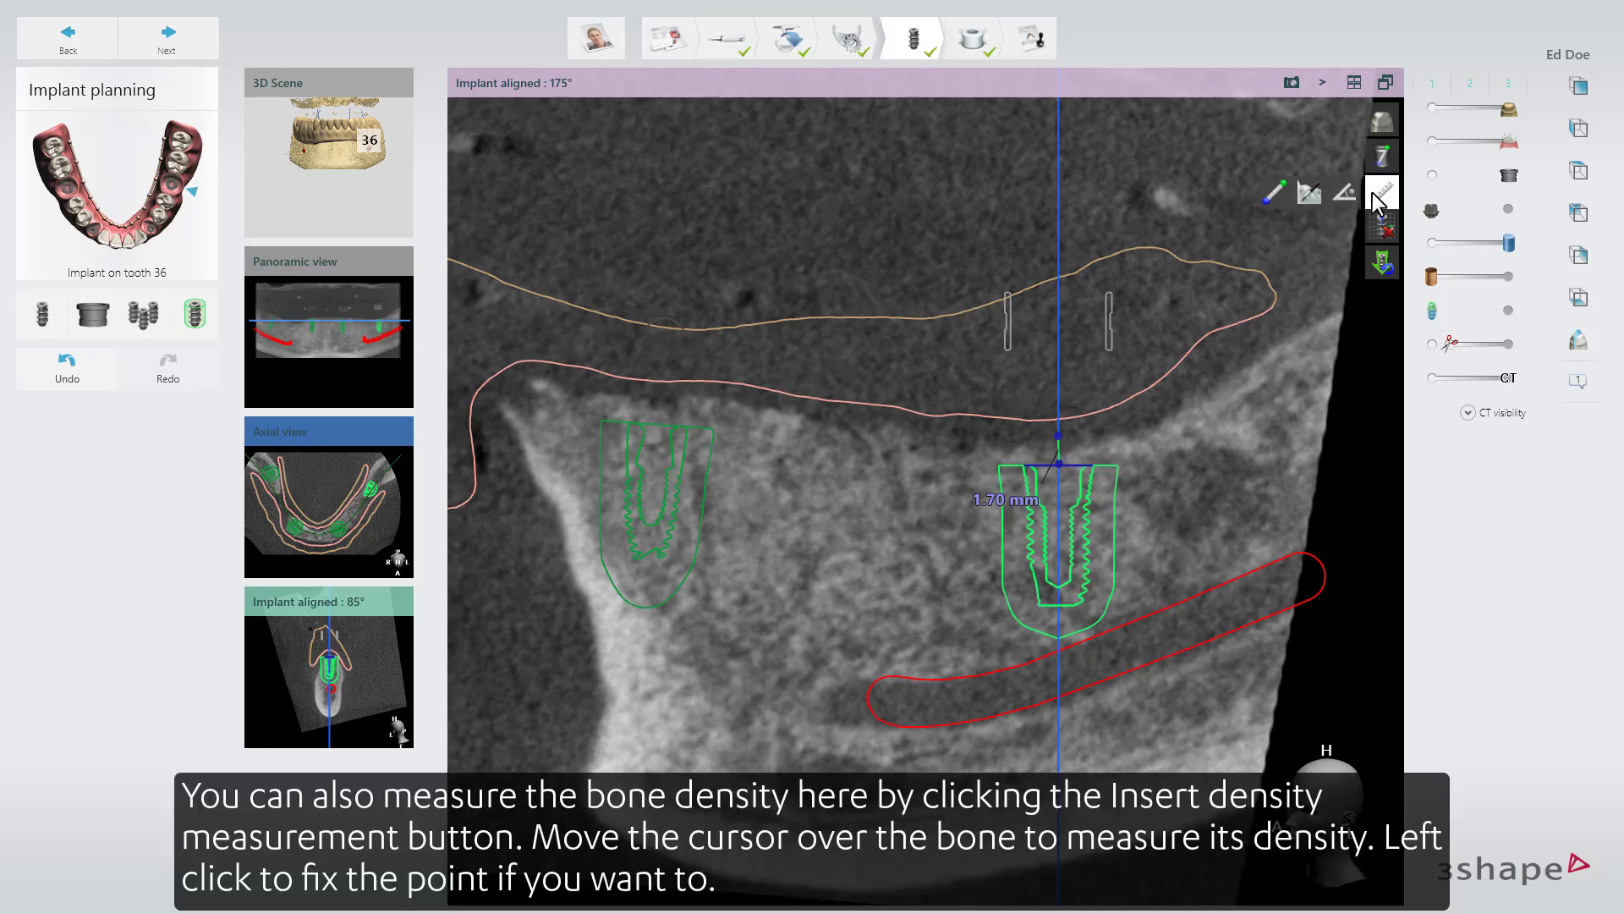
left_click(1308, 192)
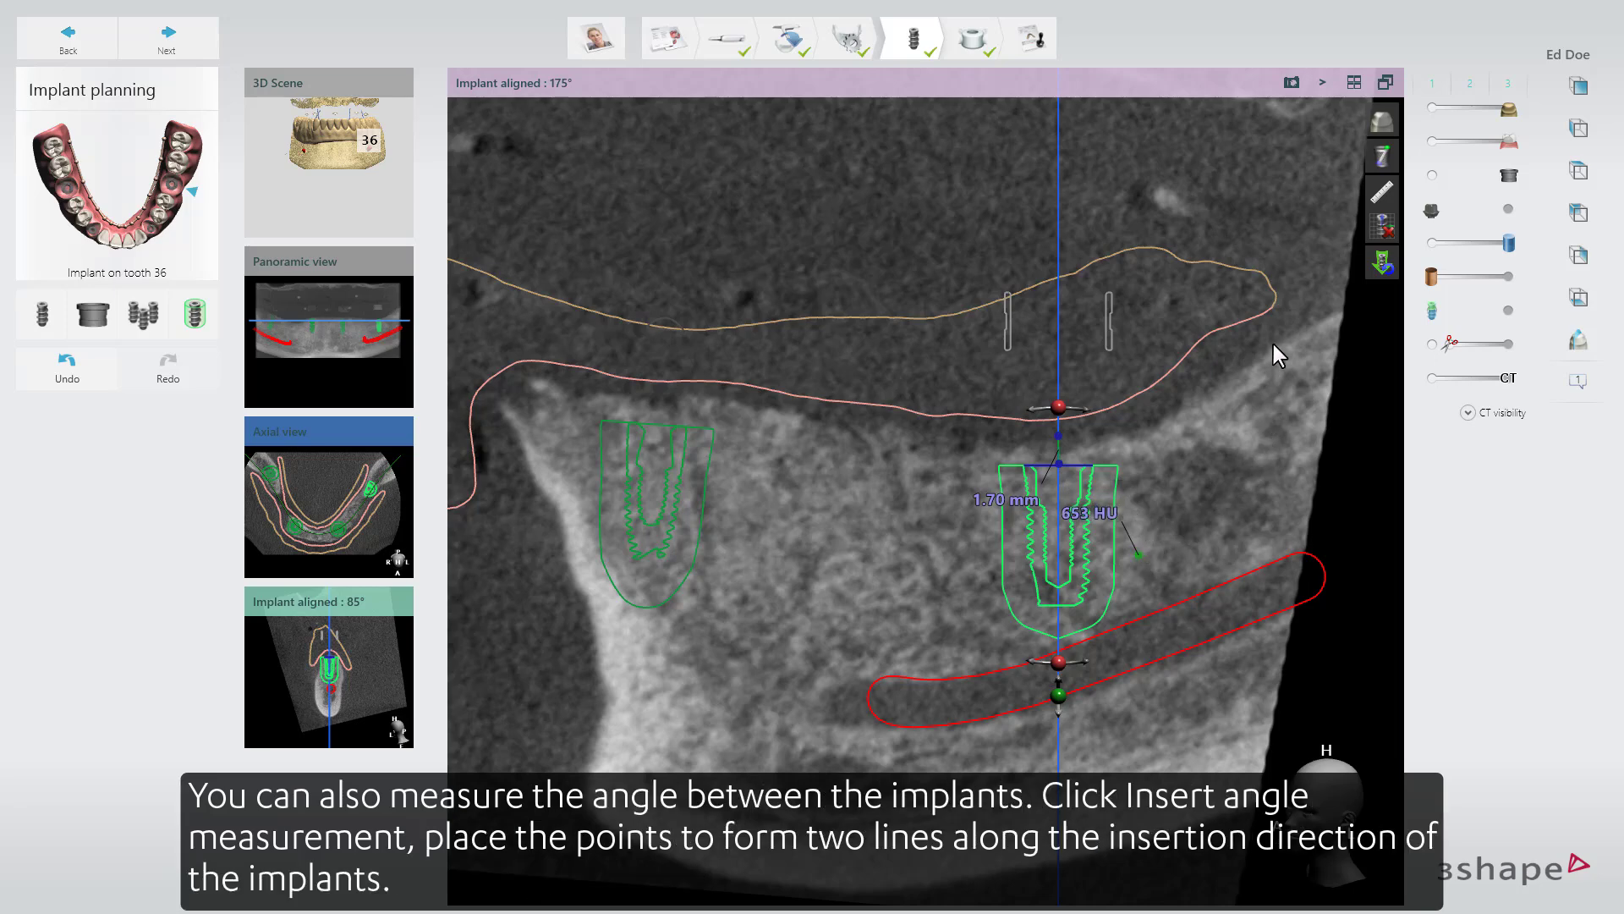
Measure the angle between the tooth 36 implant and its neighbouring implant with lines along both insertion directions.
left_click(1382, 192)
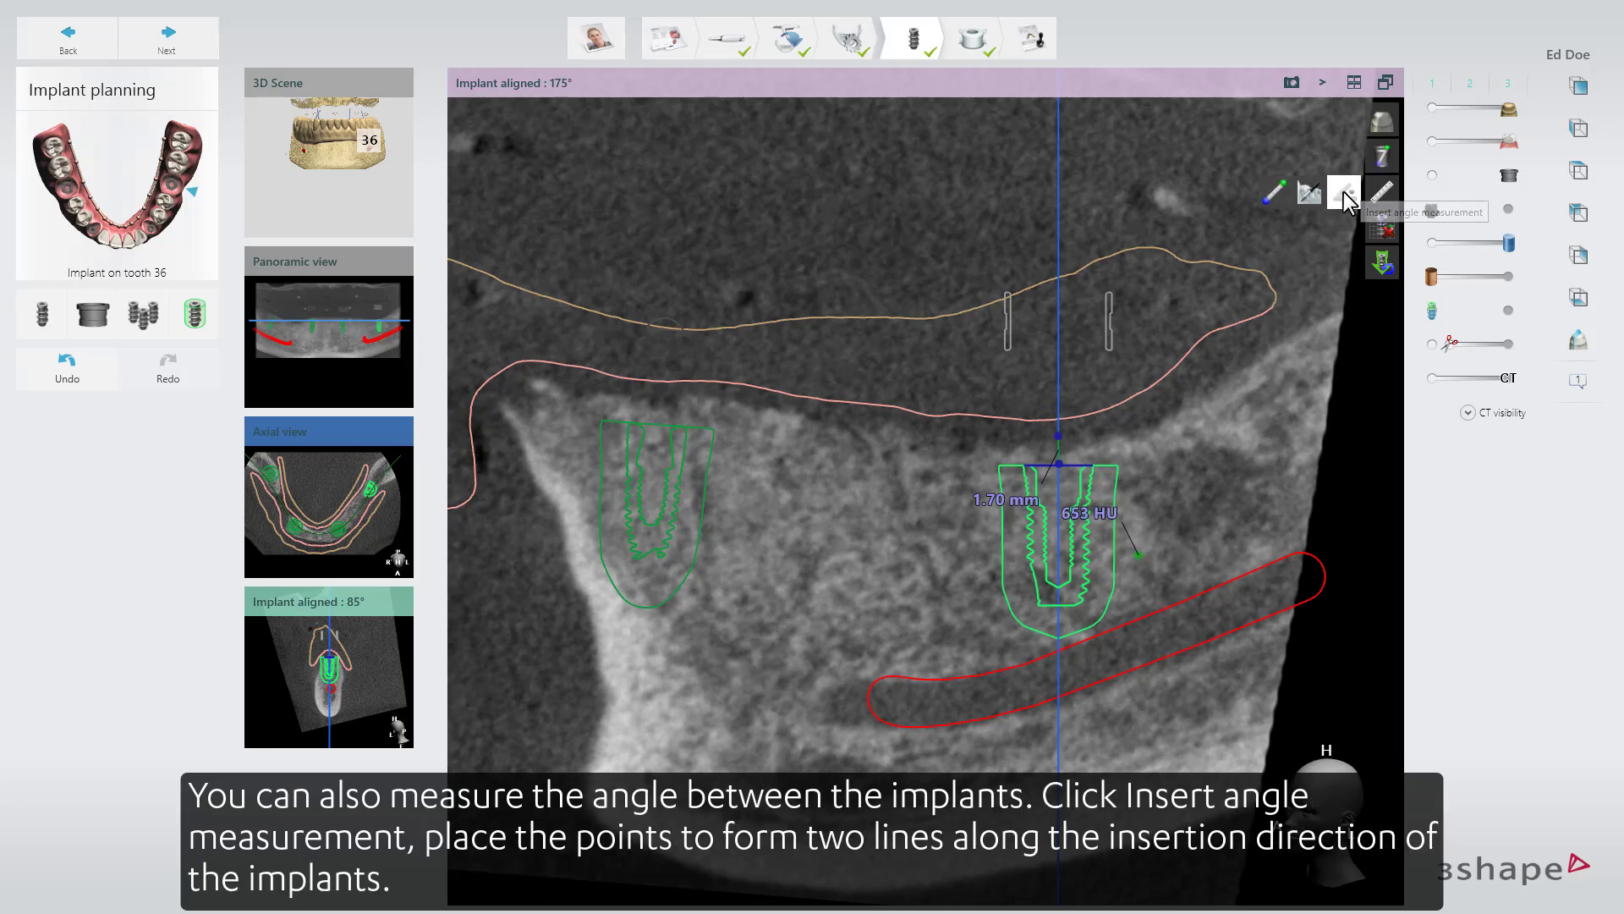
left_click(1345, 195)
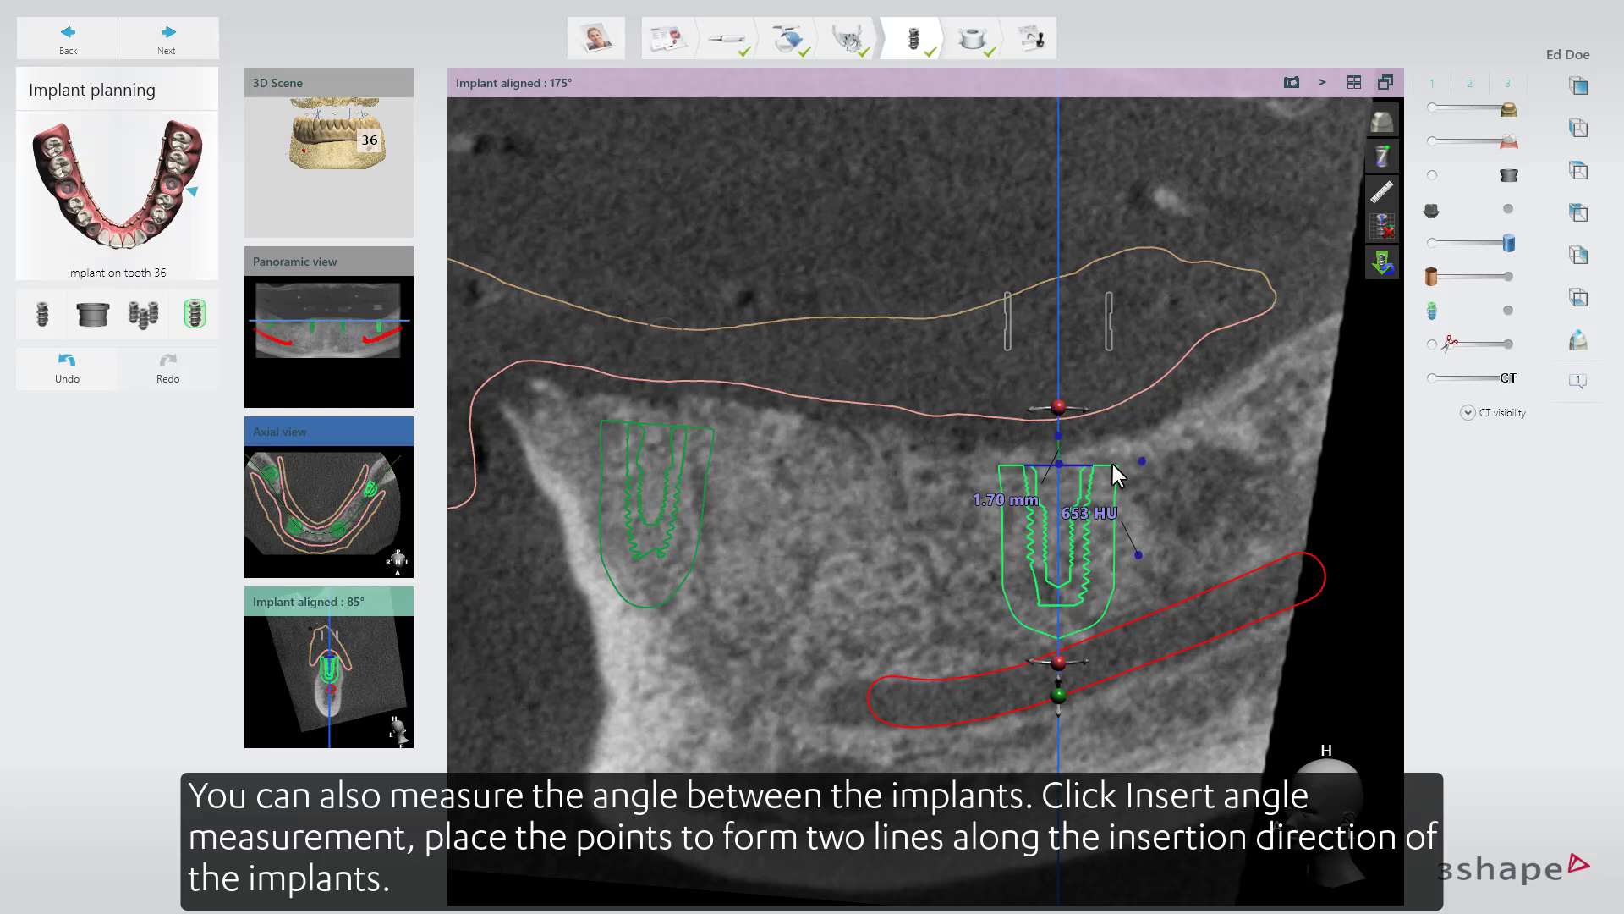
left_click(1058, 466)
left_click(1058, 637)
left_click(654, 425)
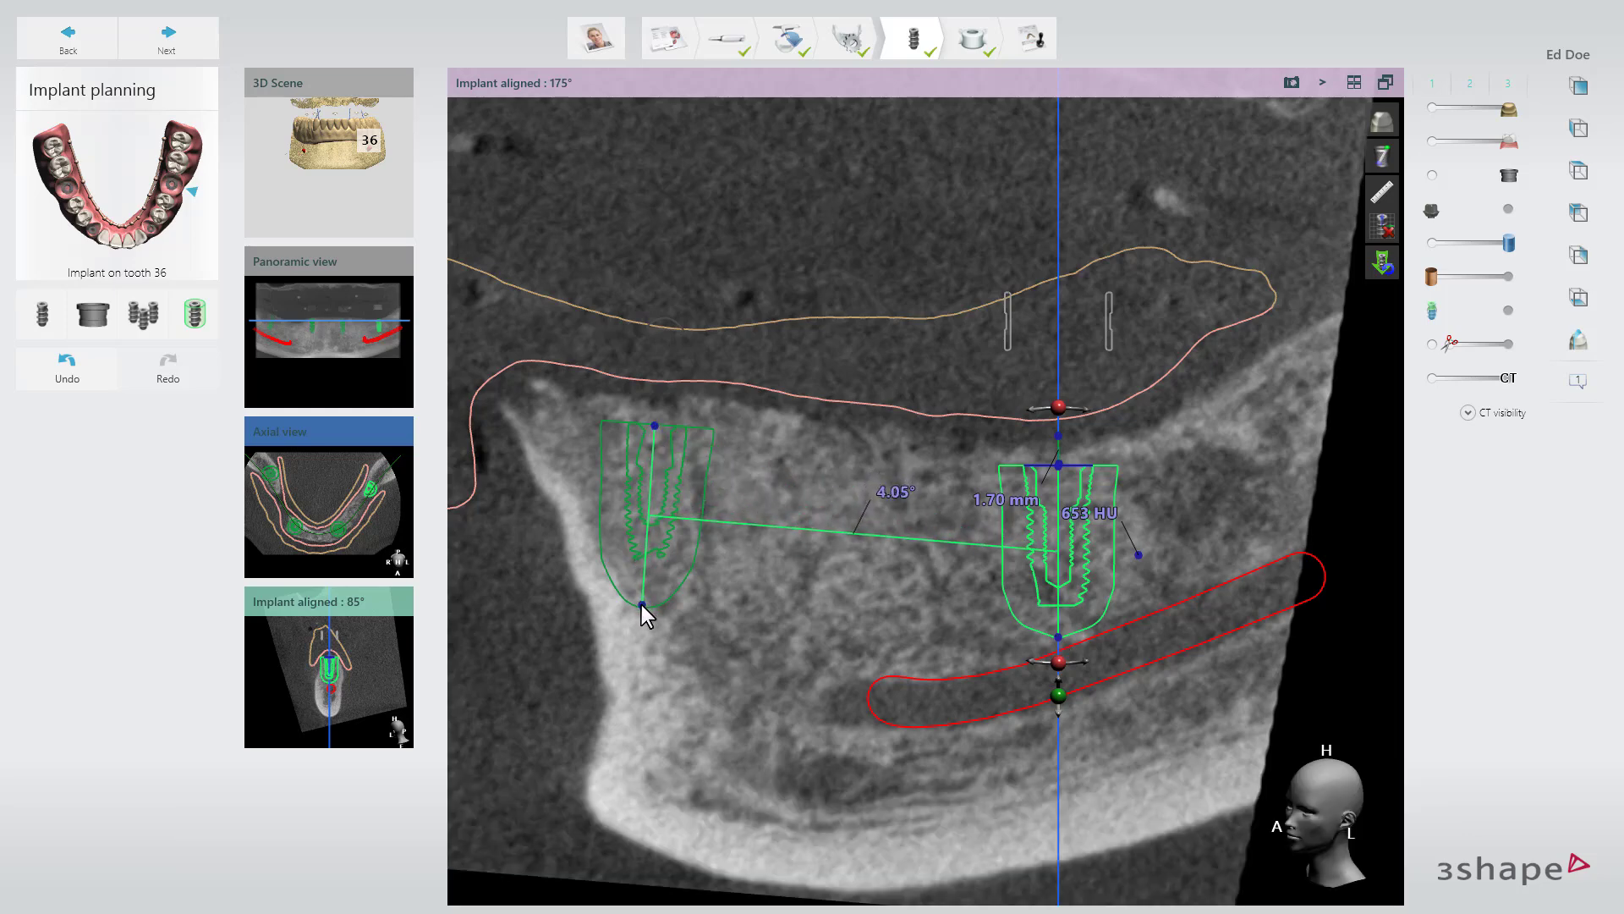
left_click(642, 606)
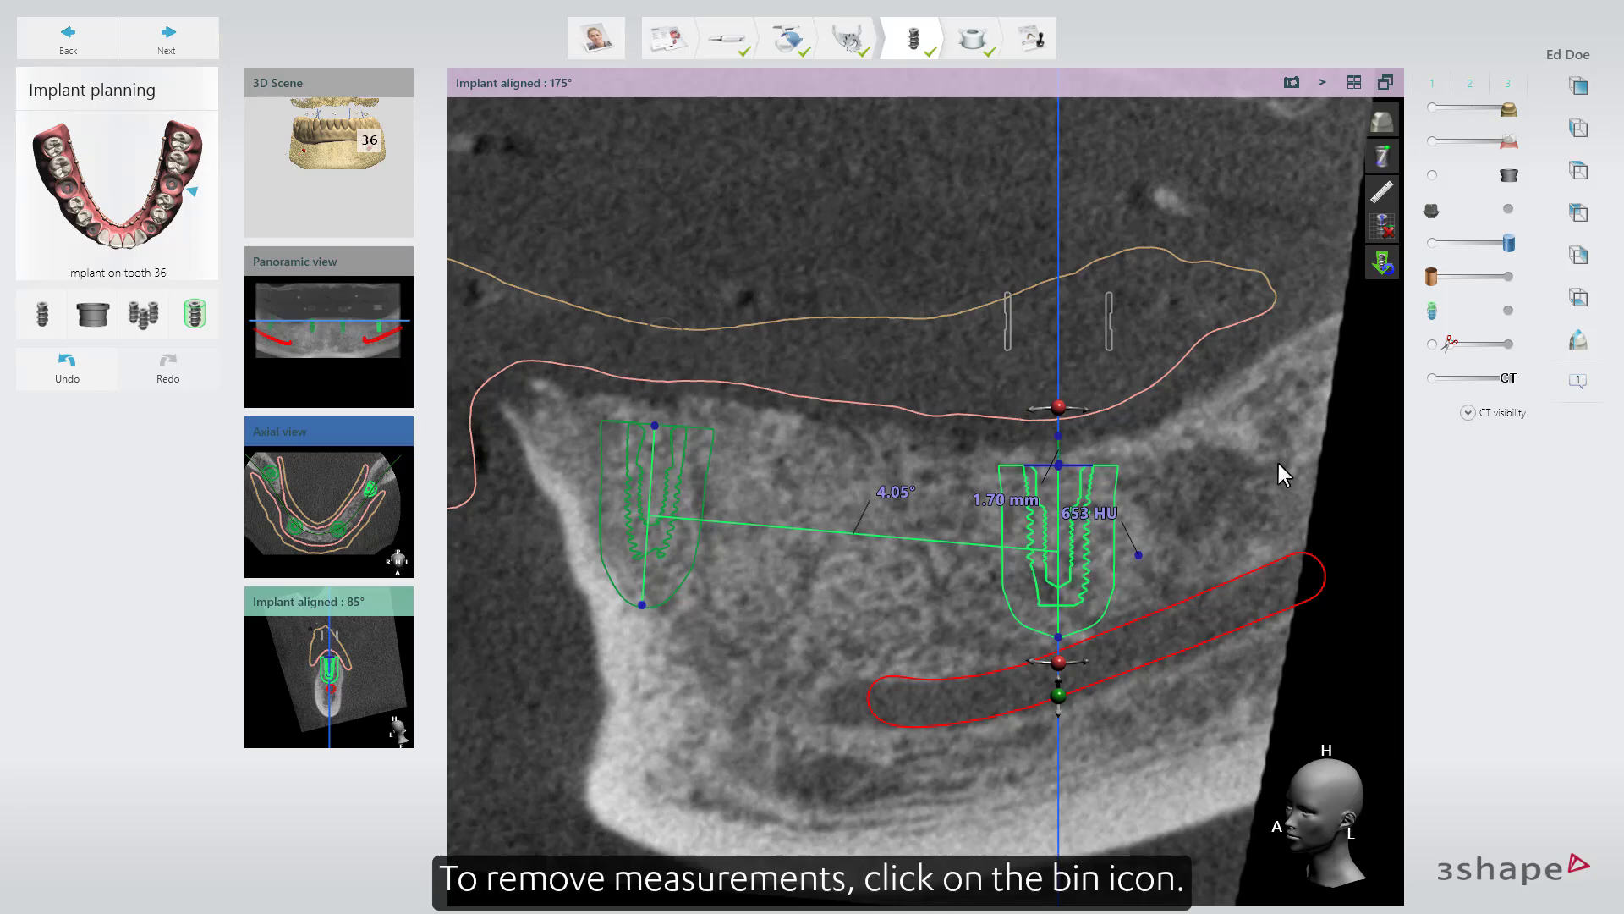
Delete all distance, density and angle measurements, and switch the implant aligned mode off and back on.
left_click(1384, 156)
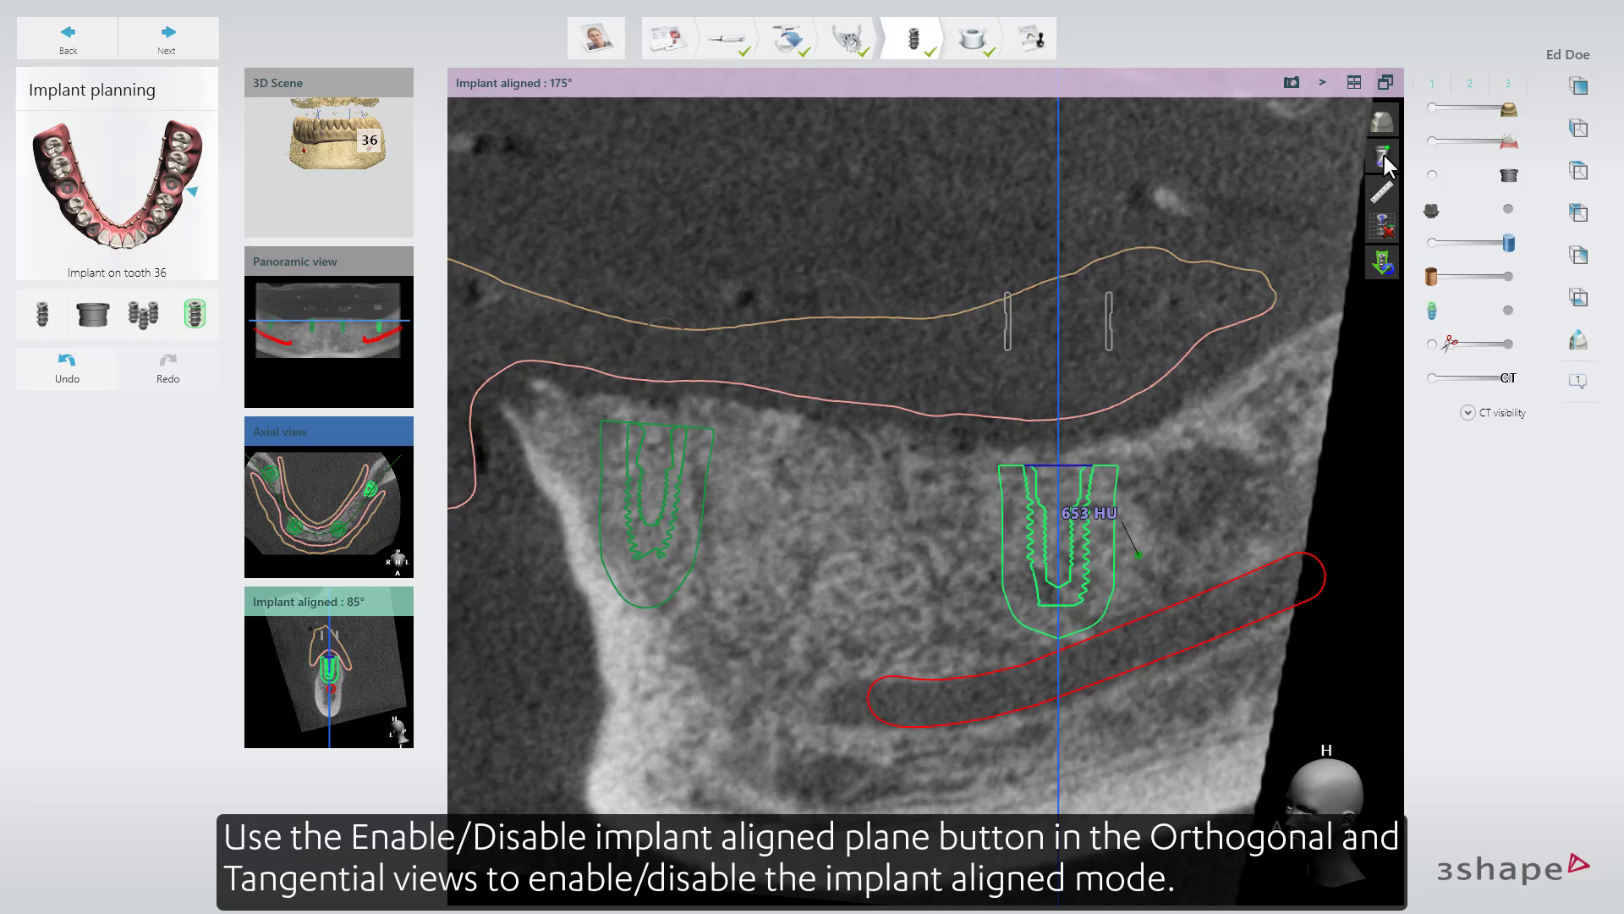
left_click(1382, 156)
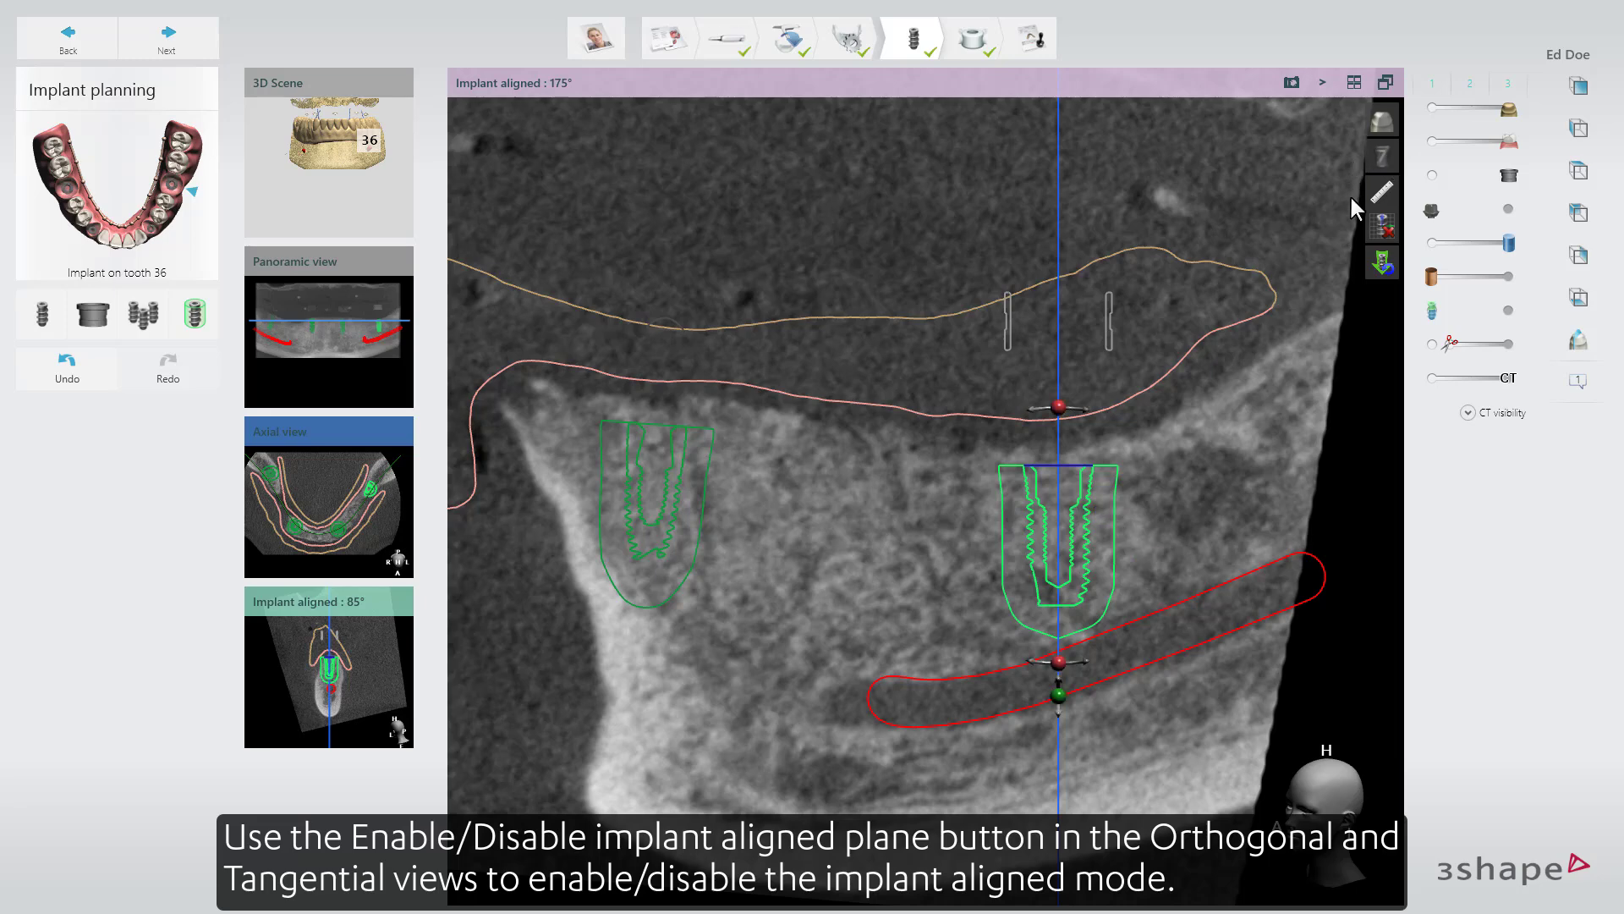
left_click(1382, 230)
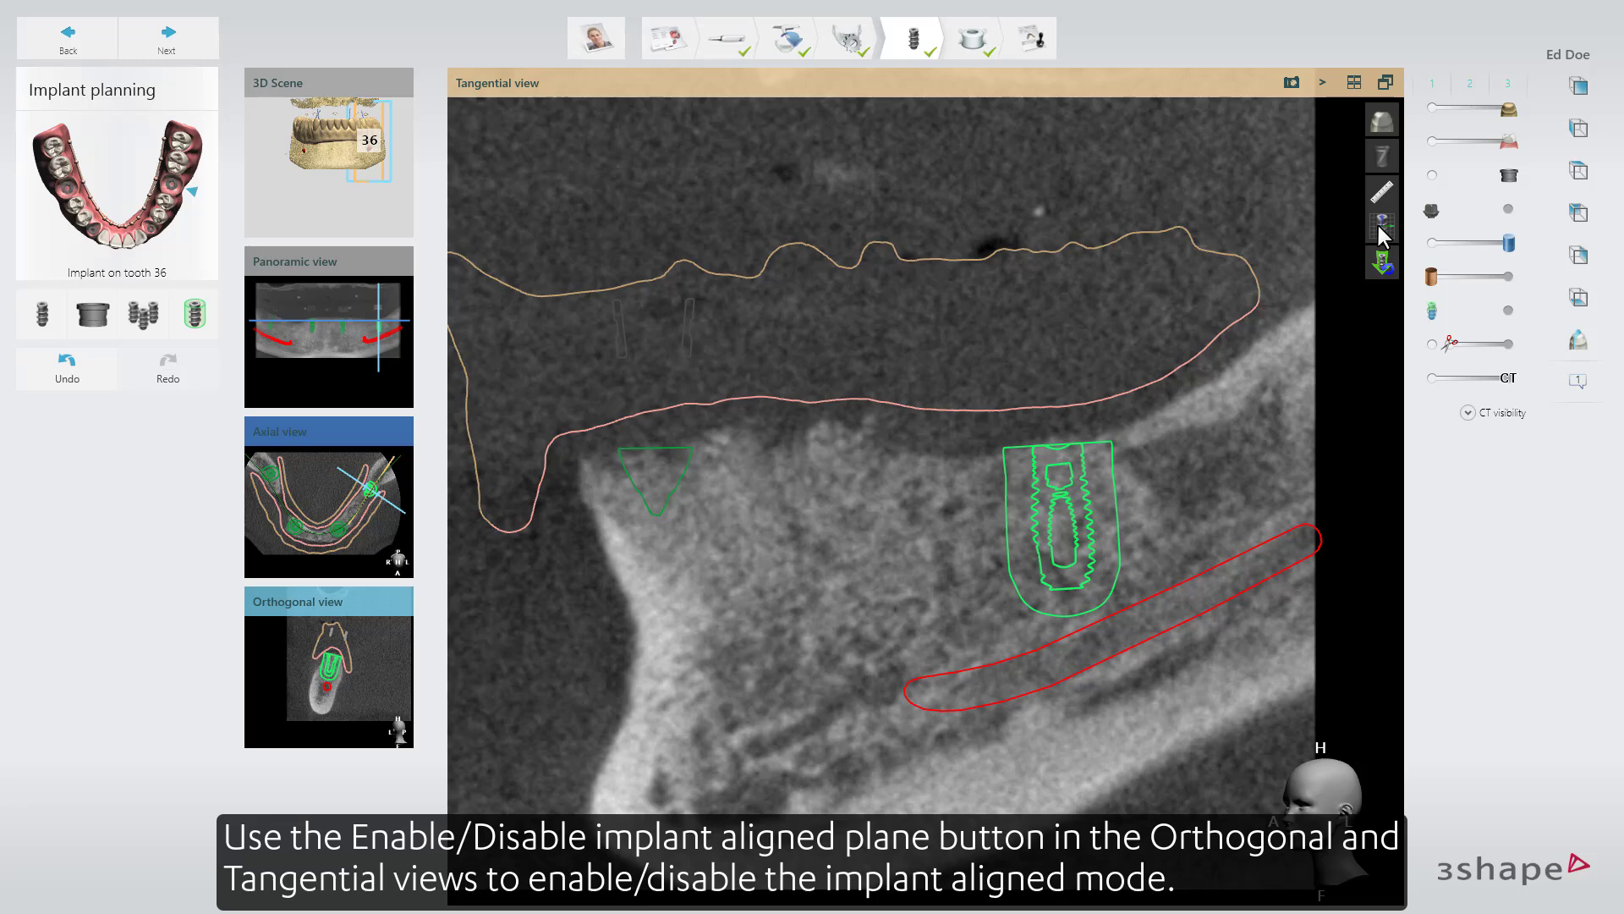
left_click(1383, 230)
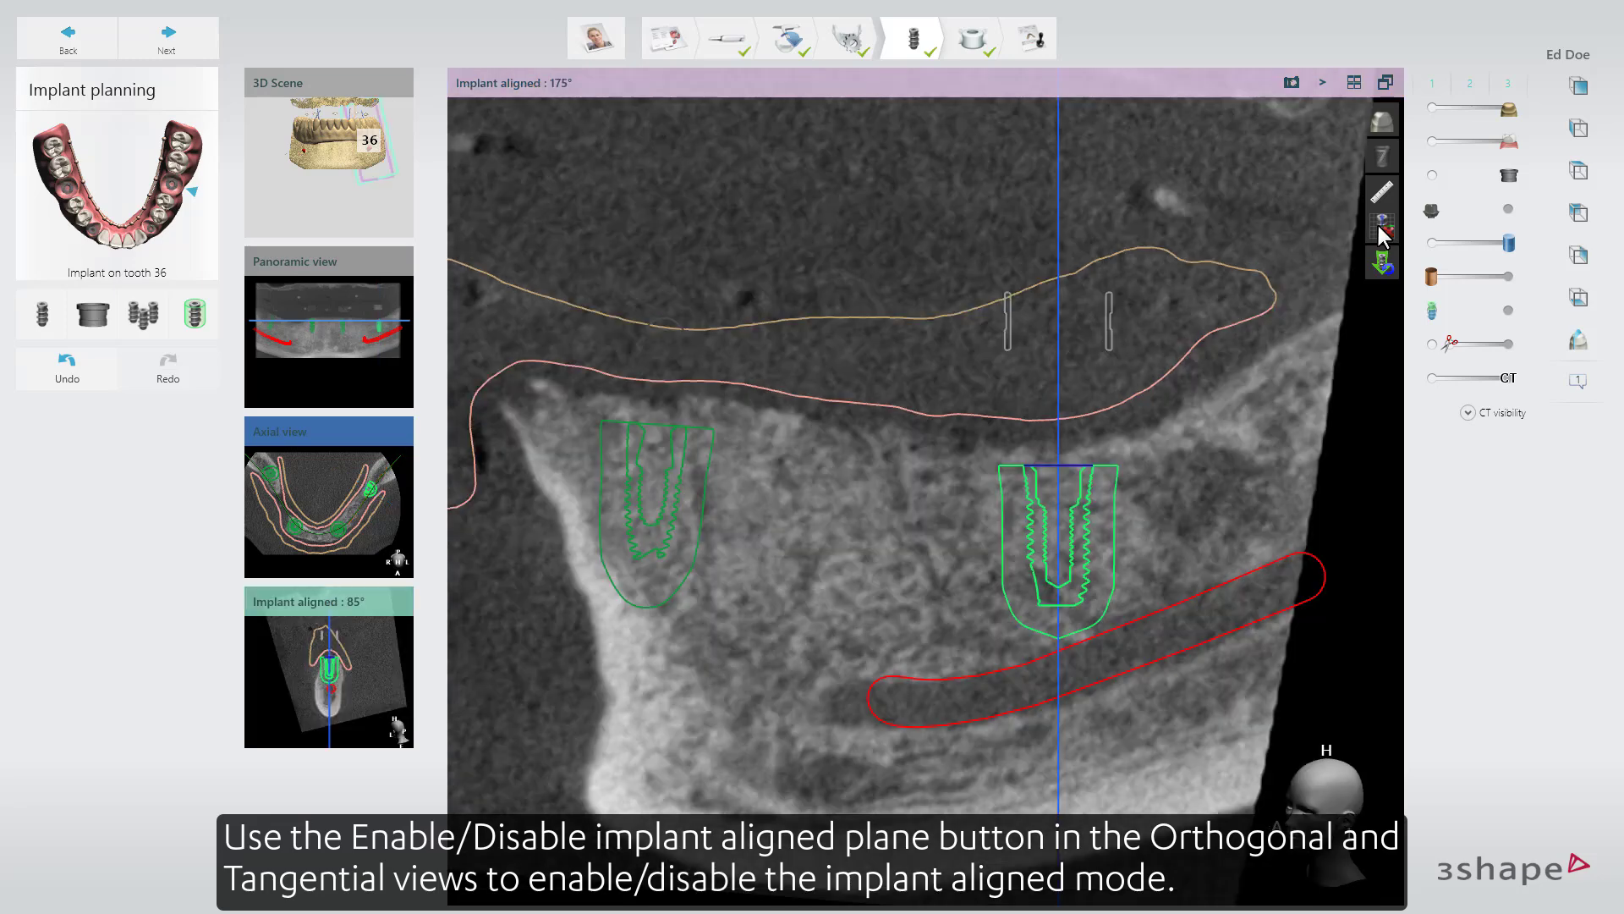
Manually reset the tooth 36 implant's position by placing its shoulder at the bone crest in the Tangential view.
mouse_move(1379, 261)
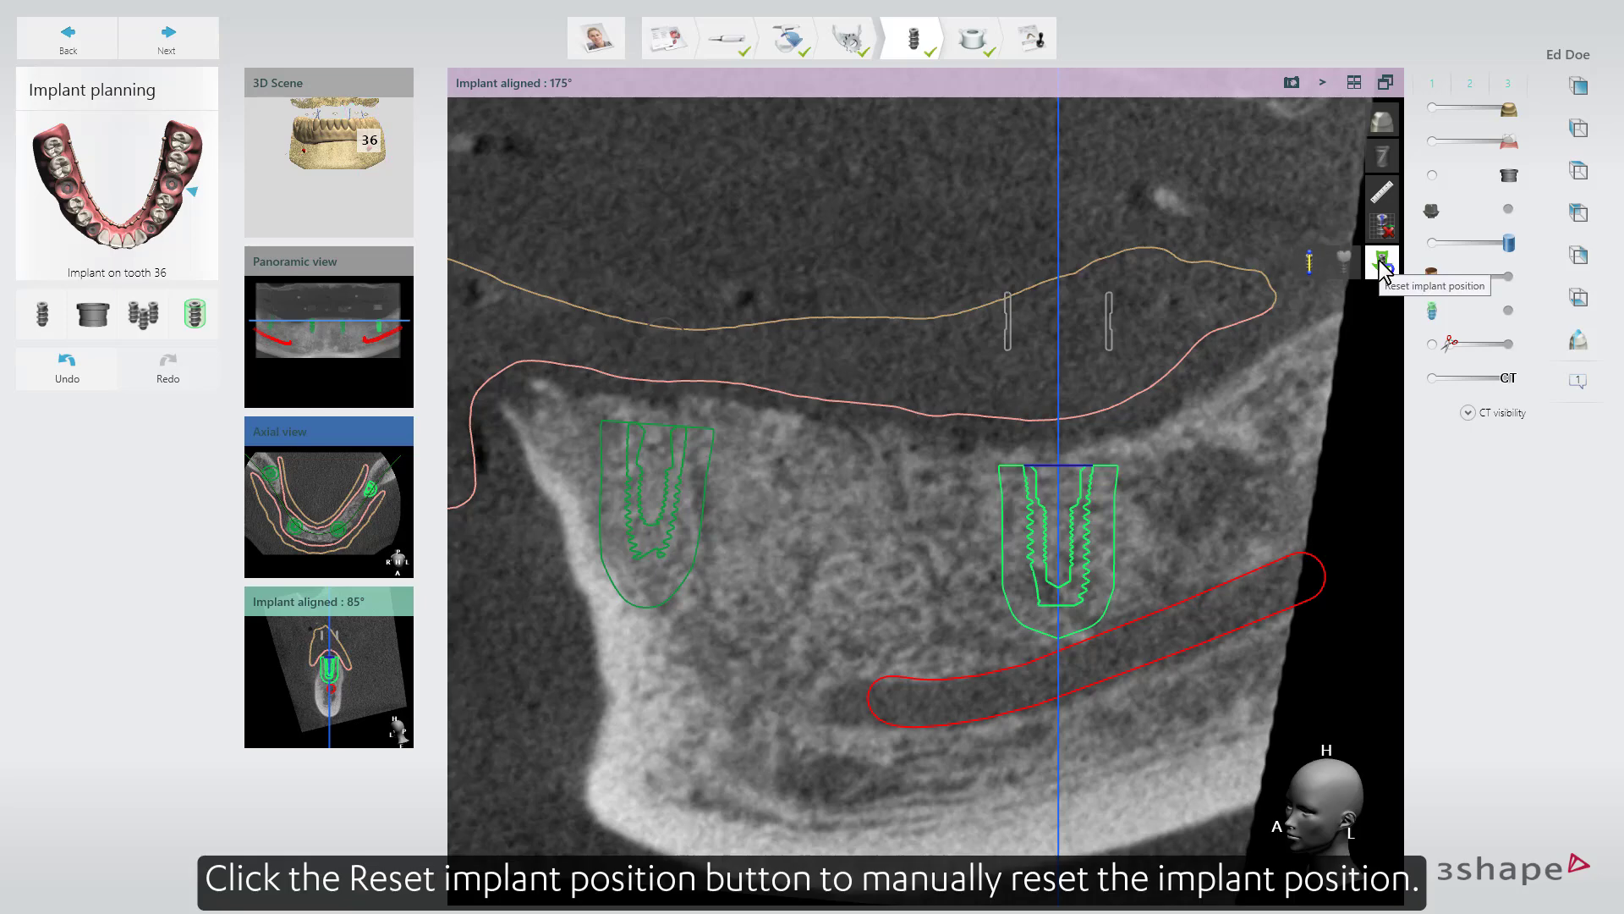
left_click(1310, 263)
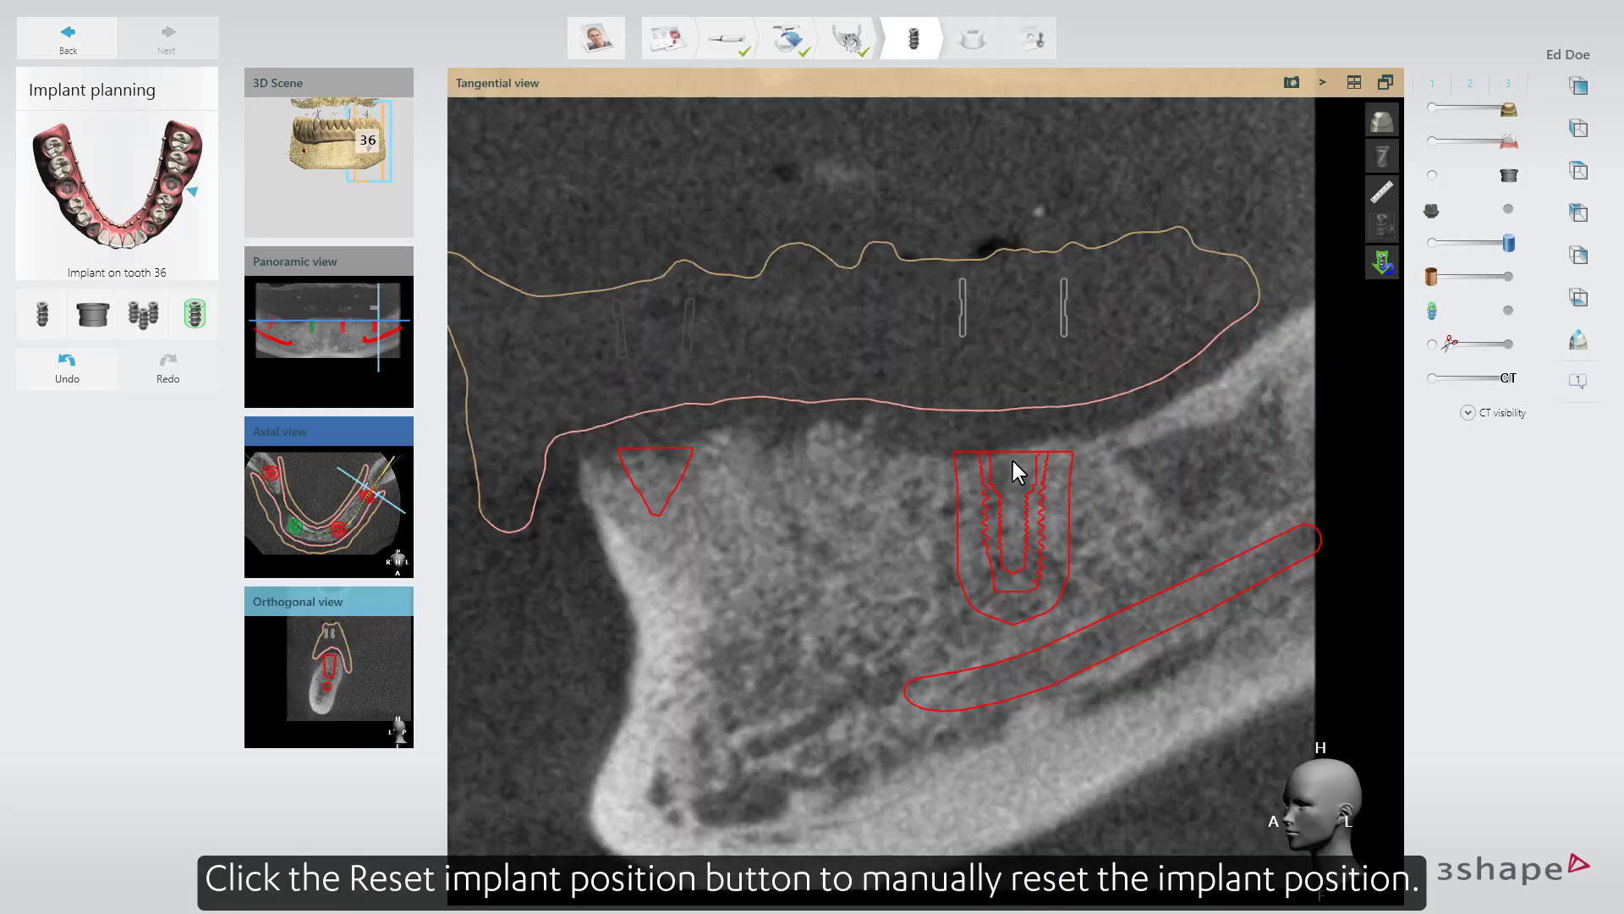
left_click(1014, 460)
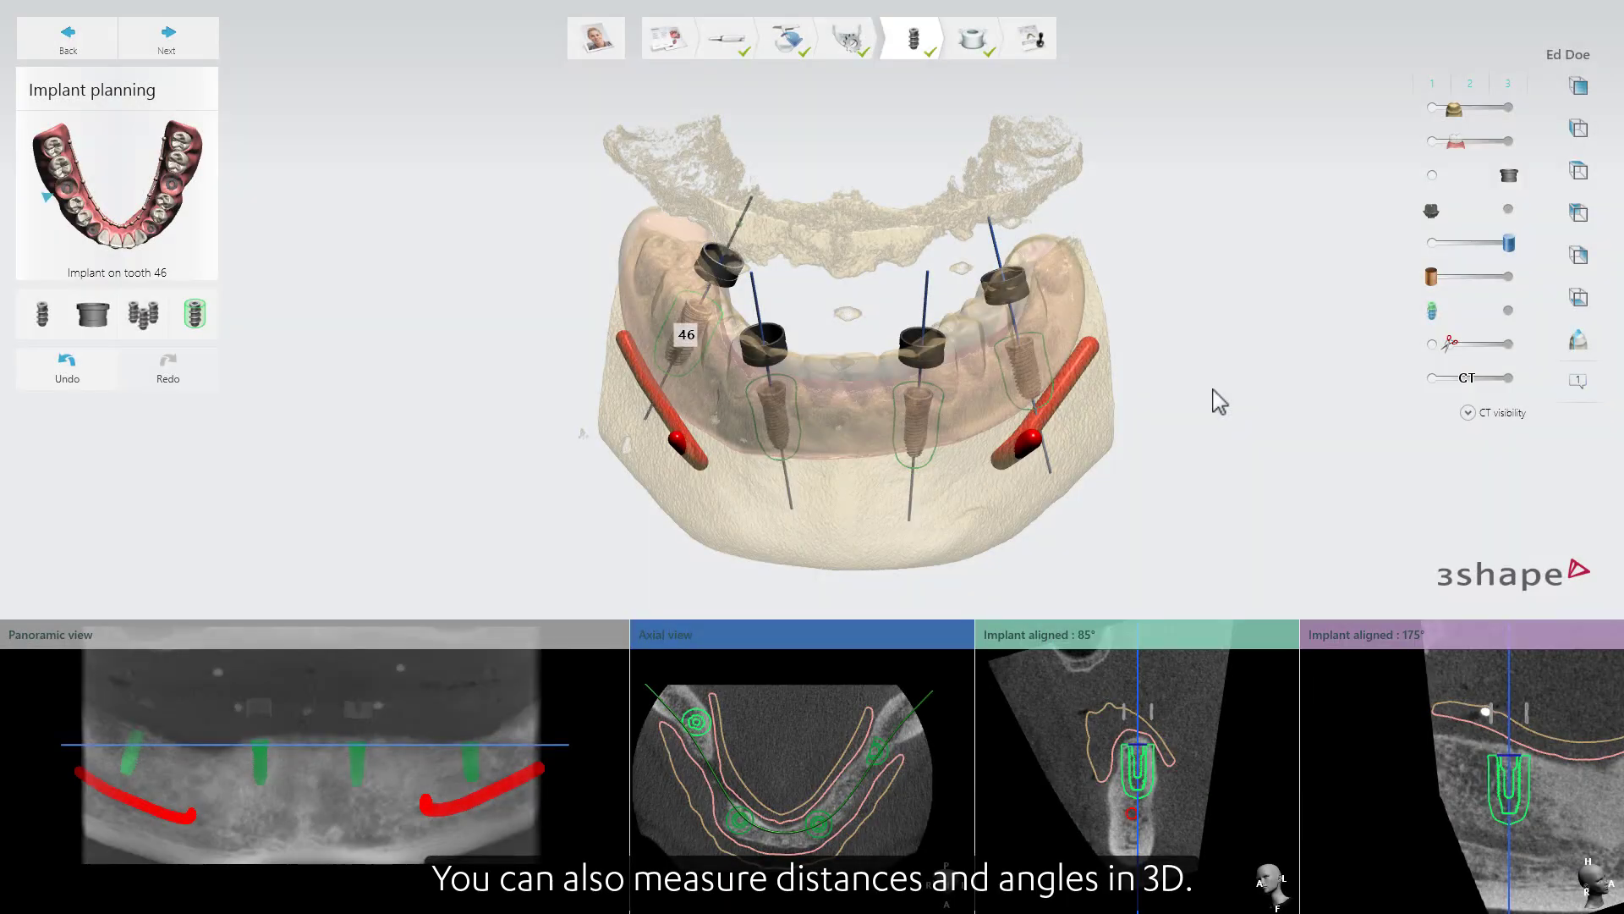
Check in 3D the tooth 46 implant's distances to neighbouring implants, nerve and jaw scan and its angles to the other implants, hiding each measurement again.
right_click(1213, 391)
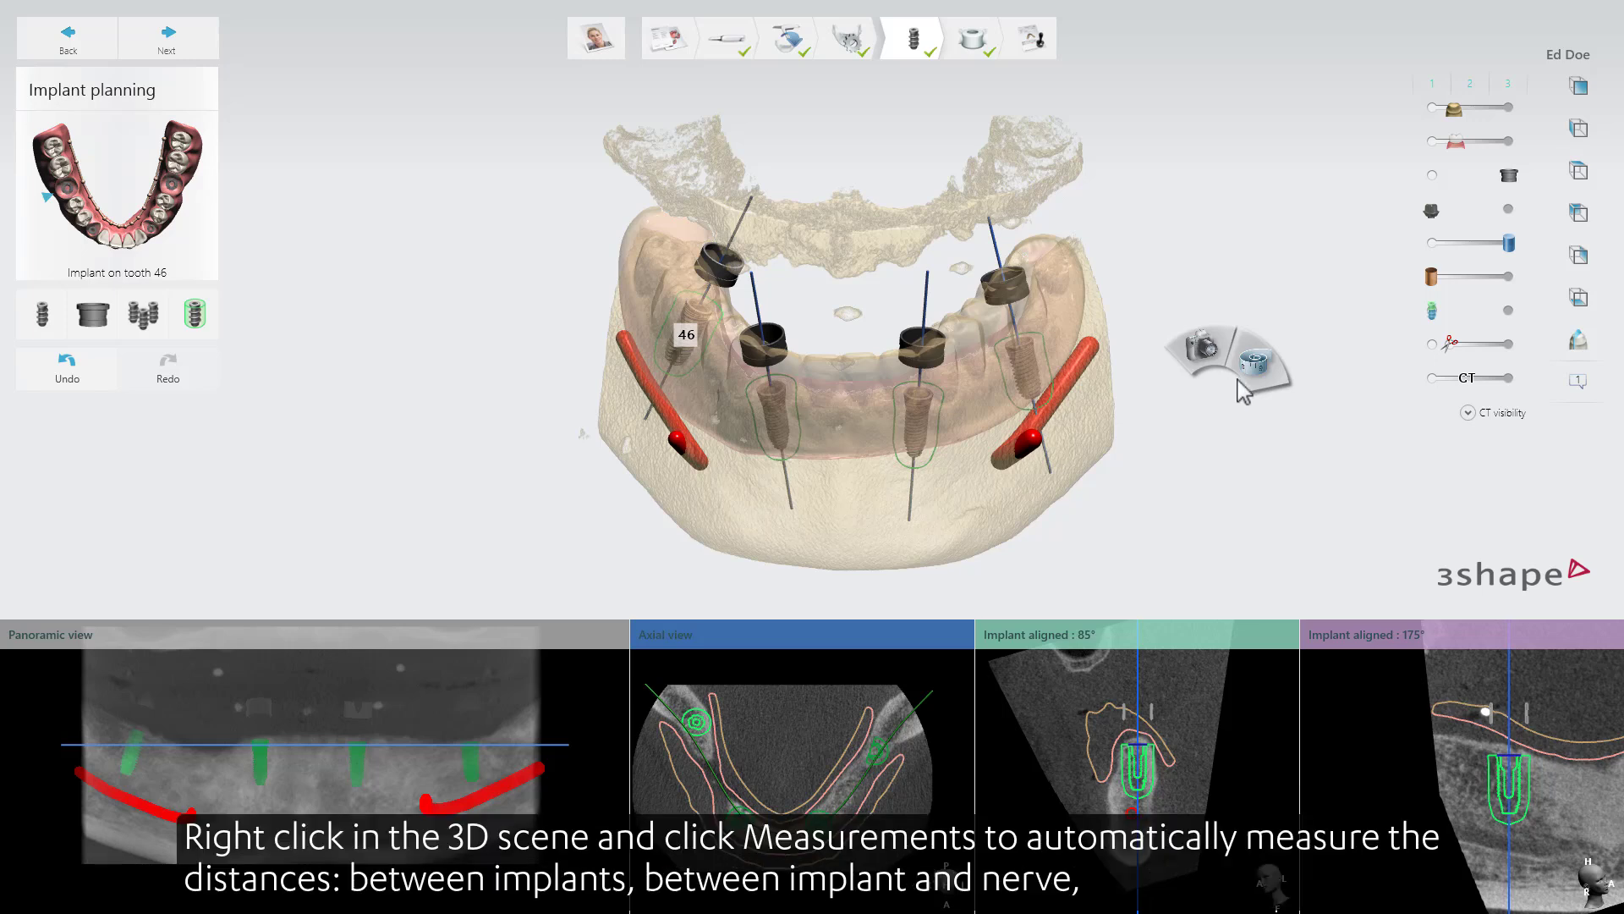
mouse_move(1267, 378)
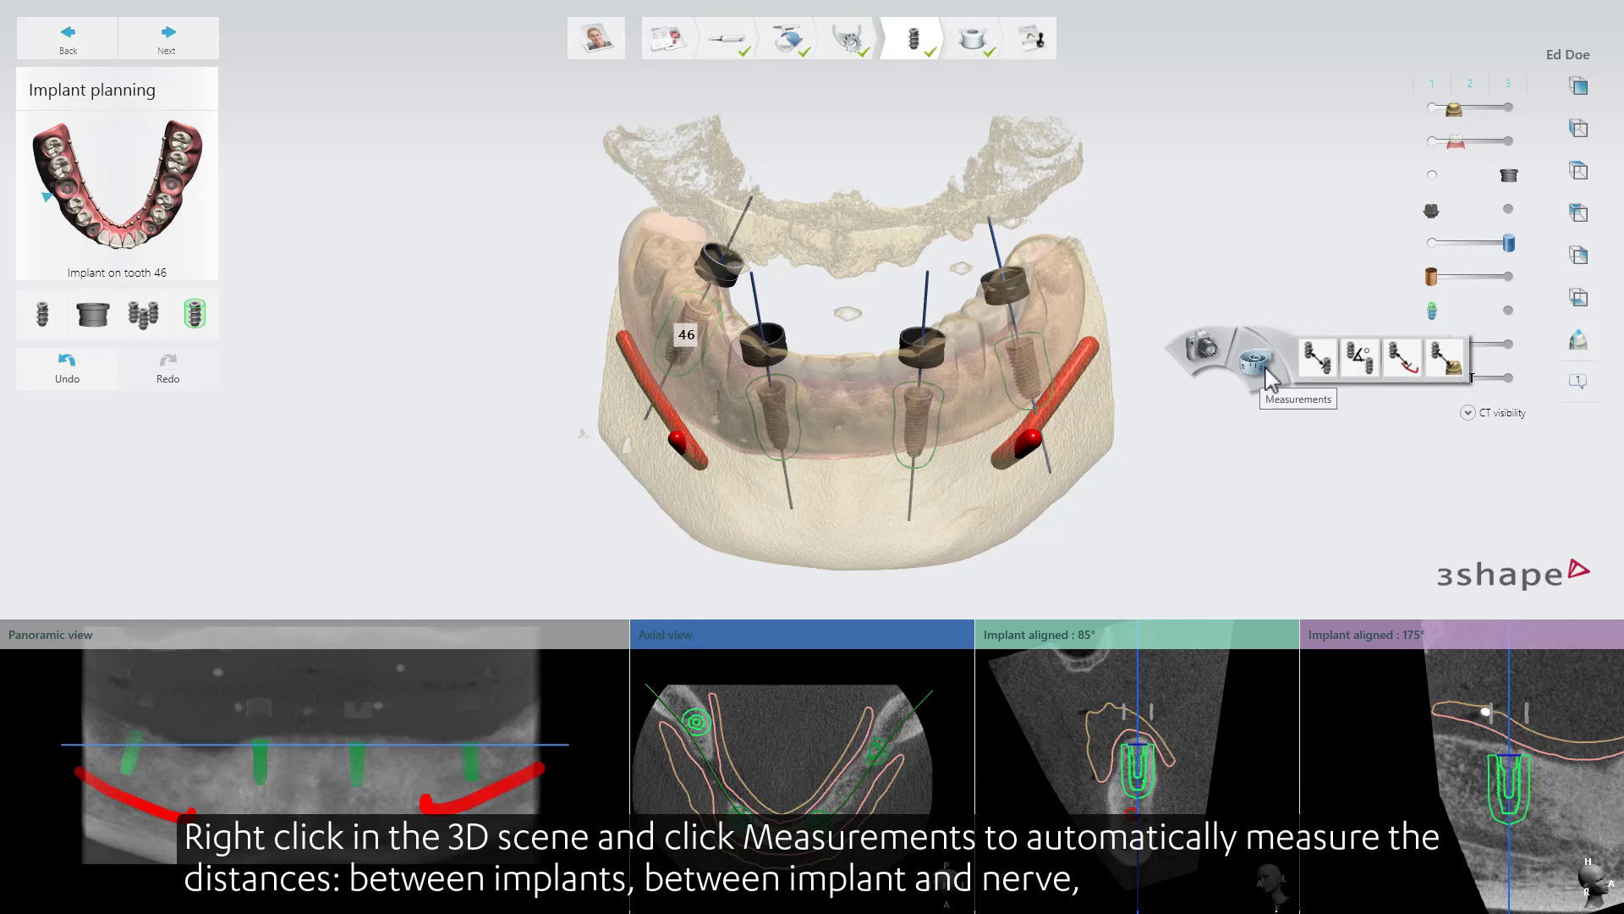
left_click(1313, 362)
left_click(1308, 363)
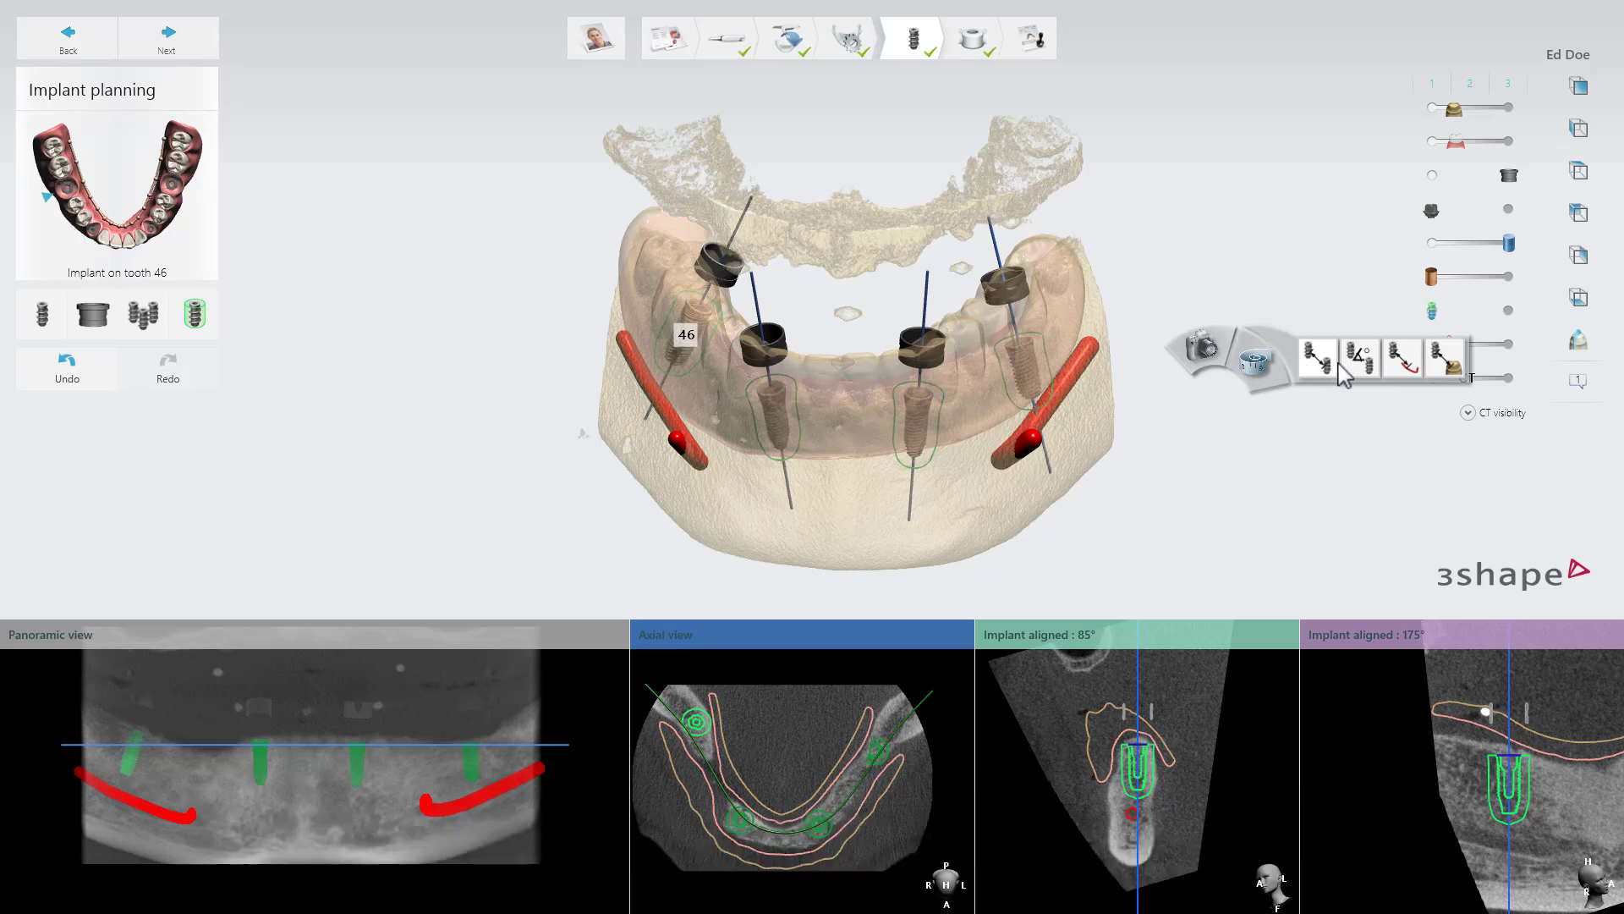
left_click(1394, 366)
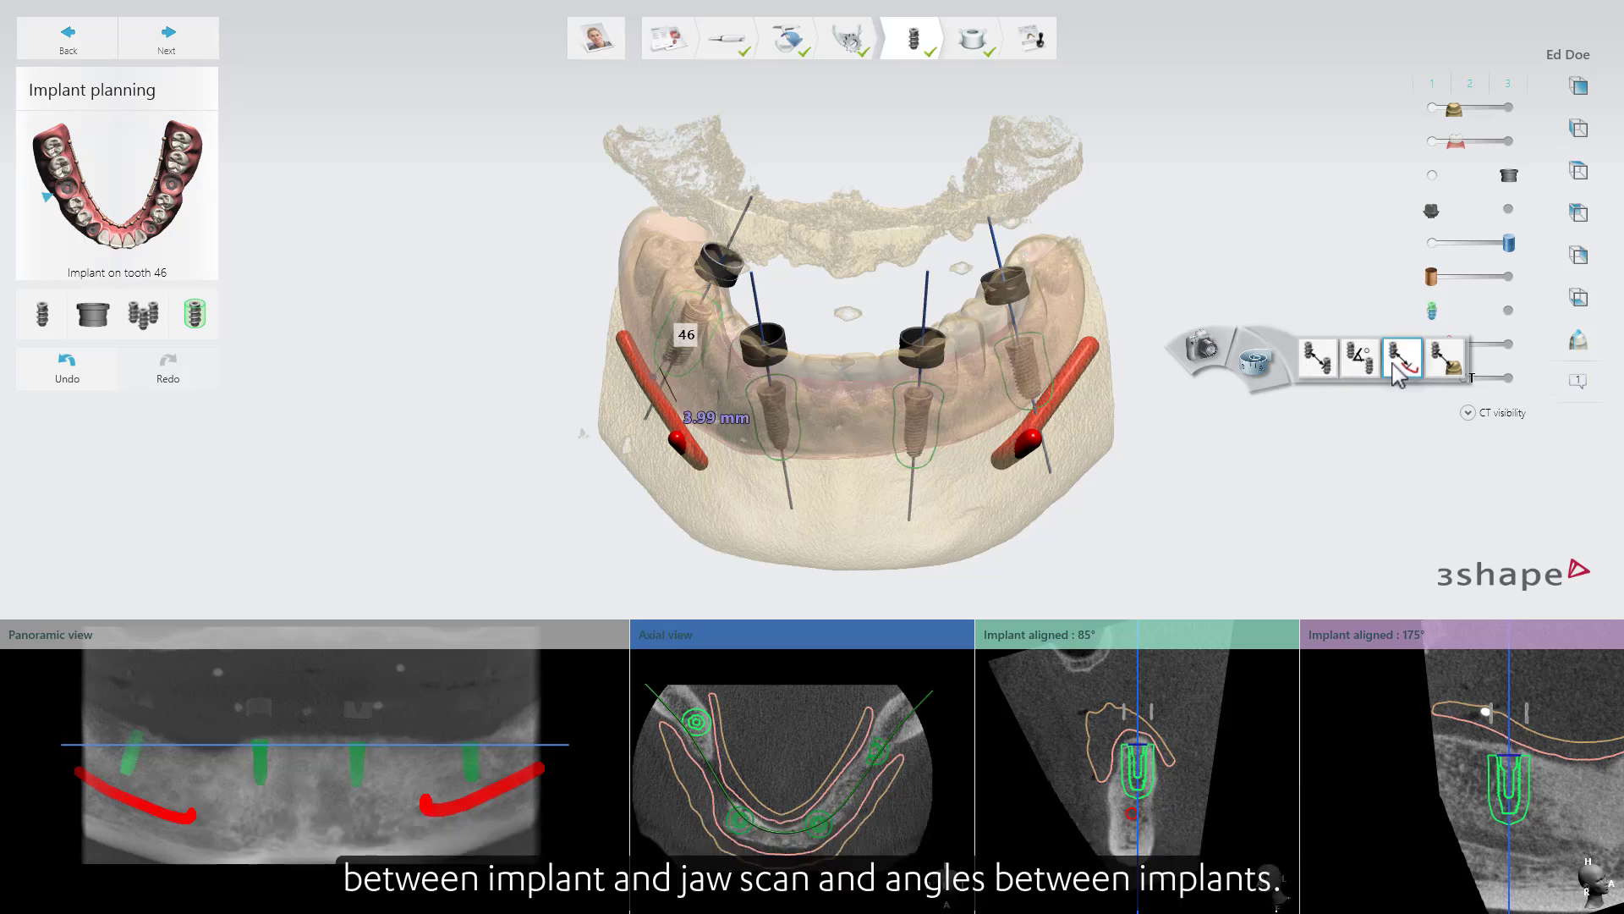
left_click(1442, 365)
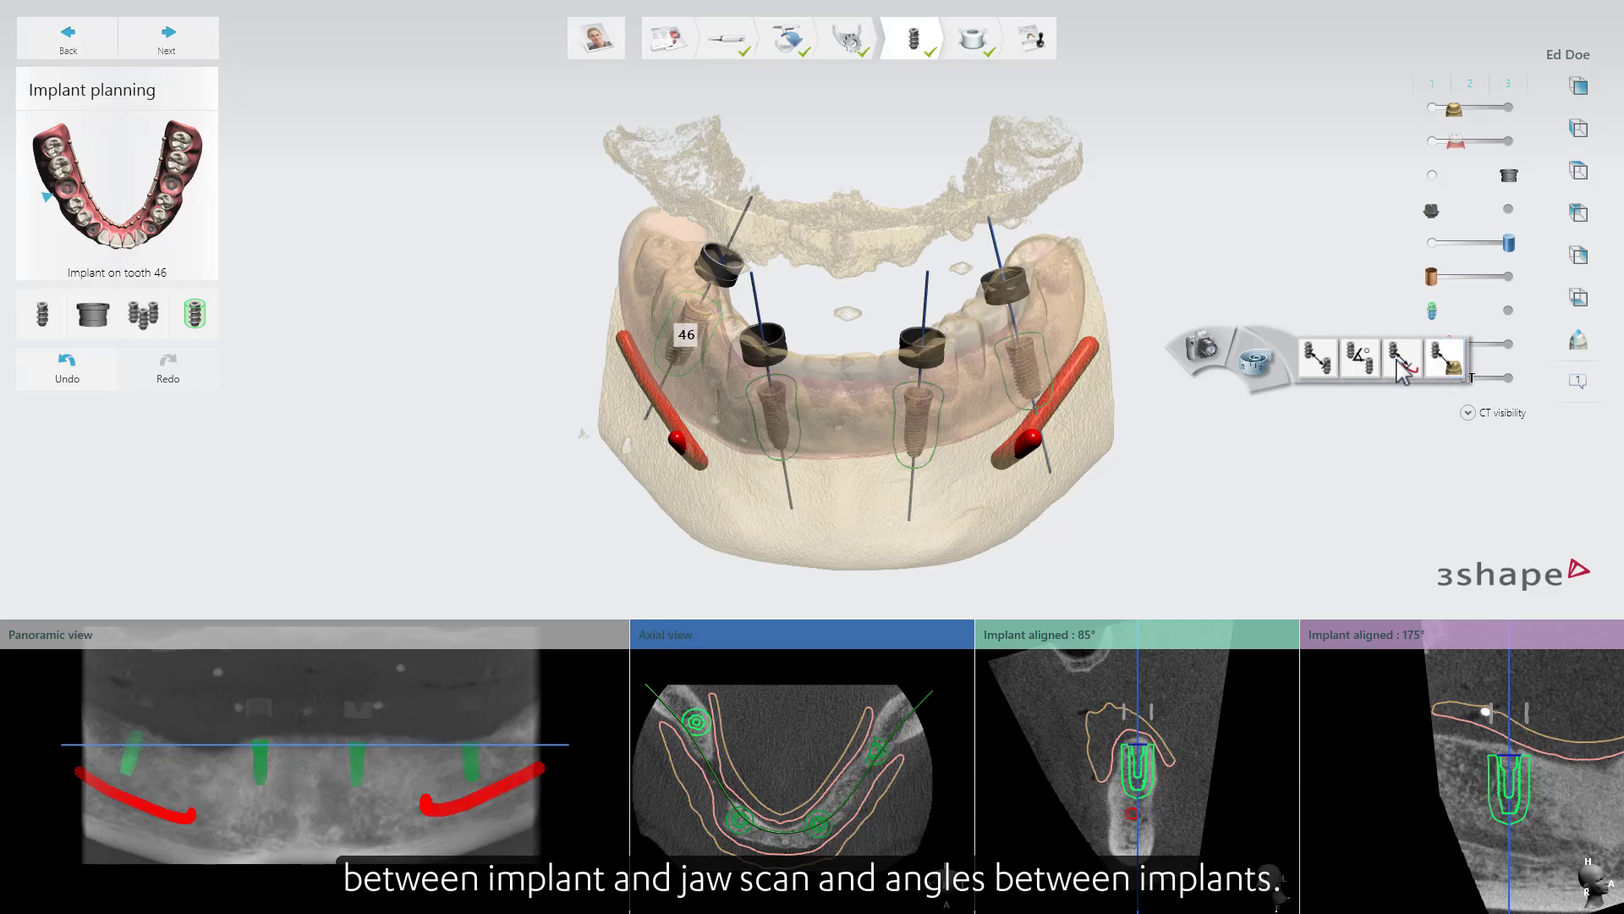
left_click(1361, 363)
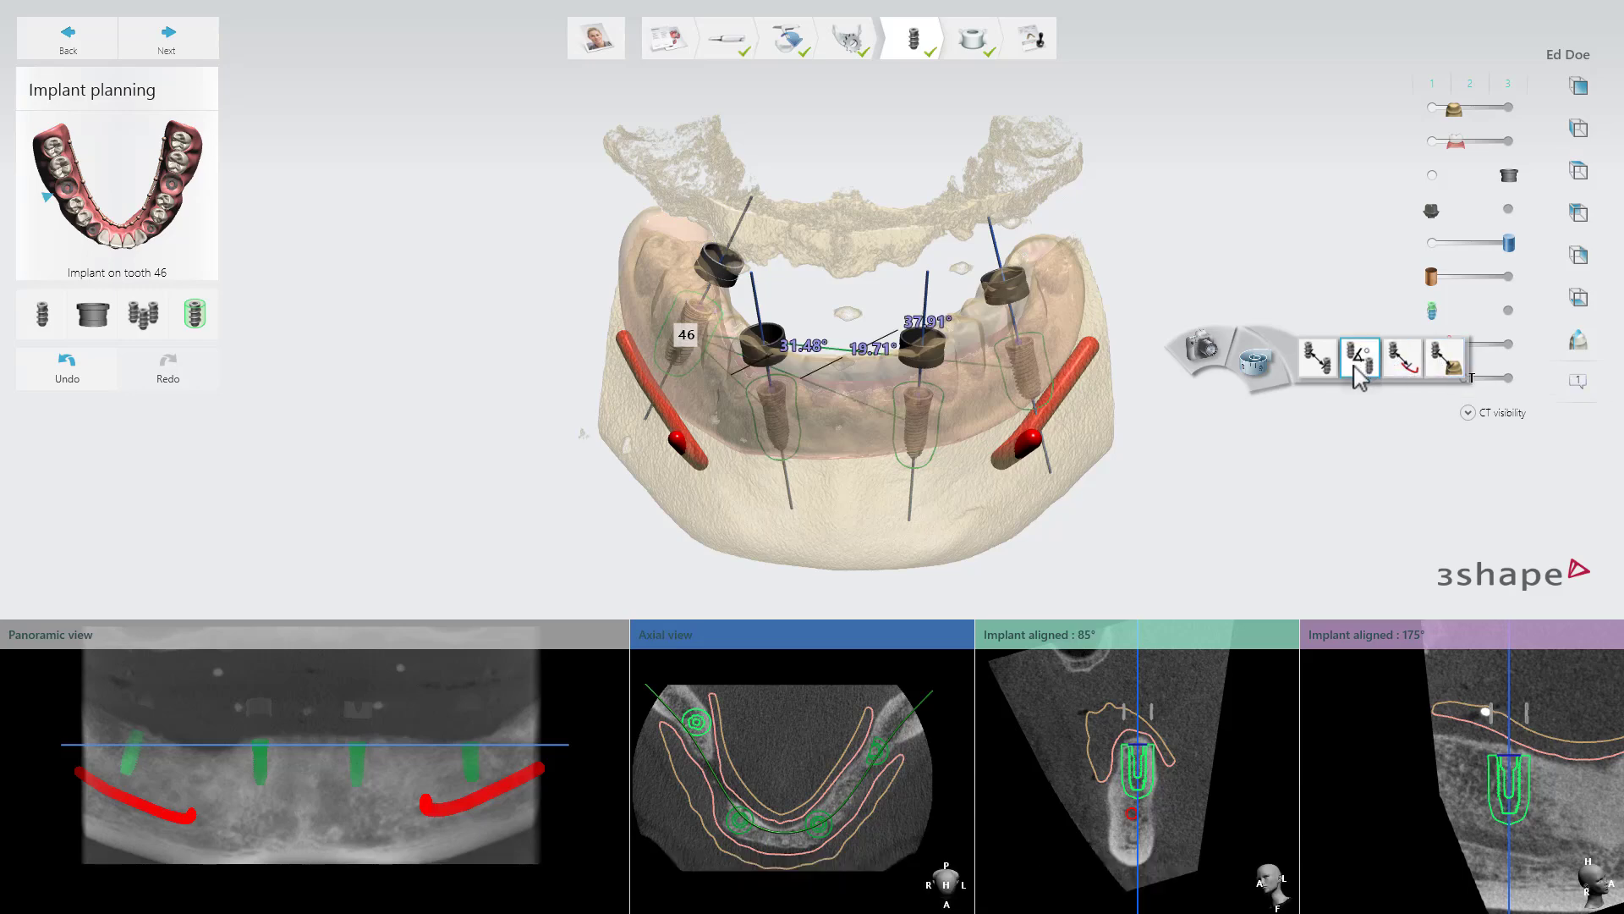
left_click(1362, 364)
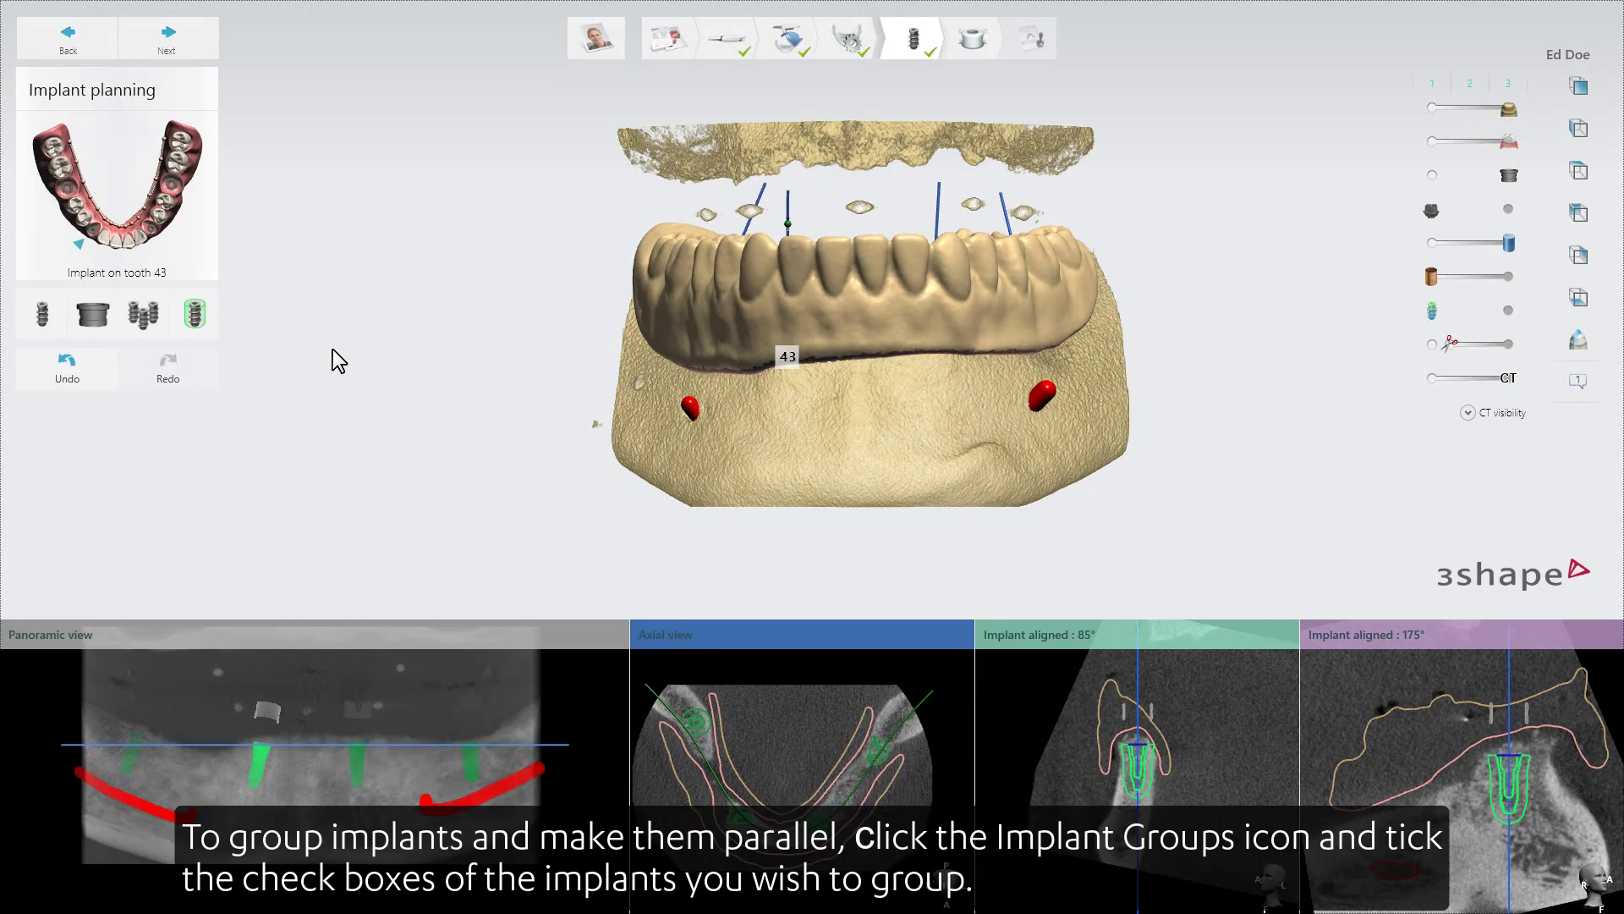
Group the implants on teeth 33 and 43 so they are parallel, using implant 33 as the direction reference.
left_click(153, 332)
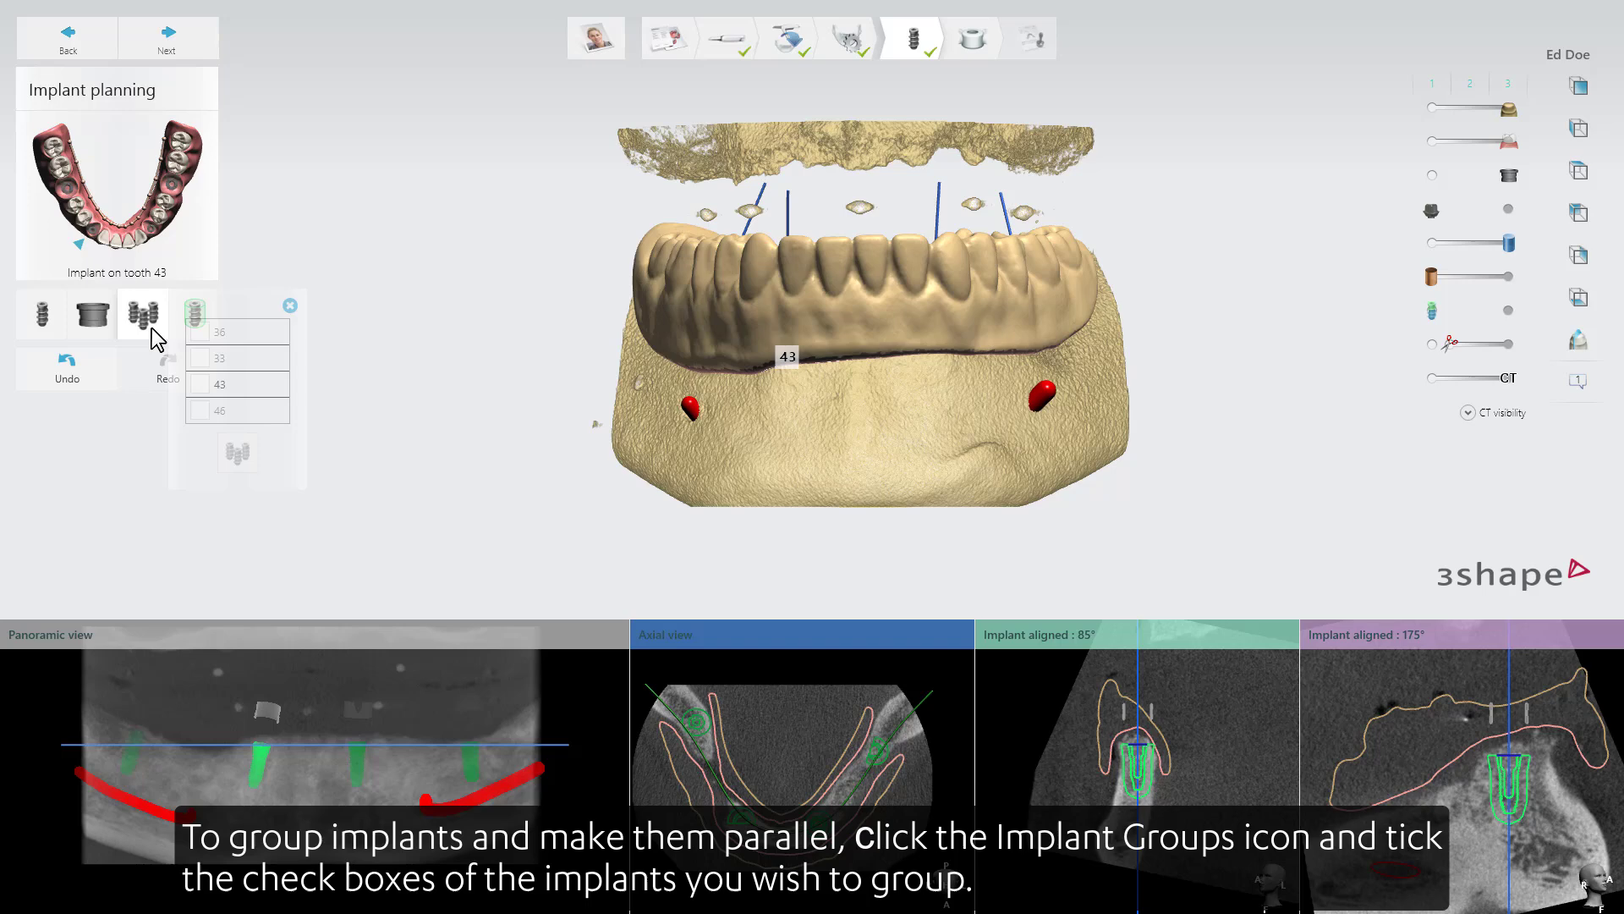
left_click(200, 358)
left_click(200, 385)
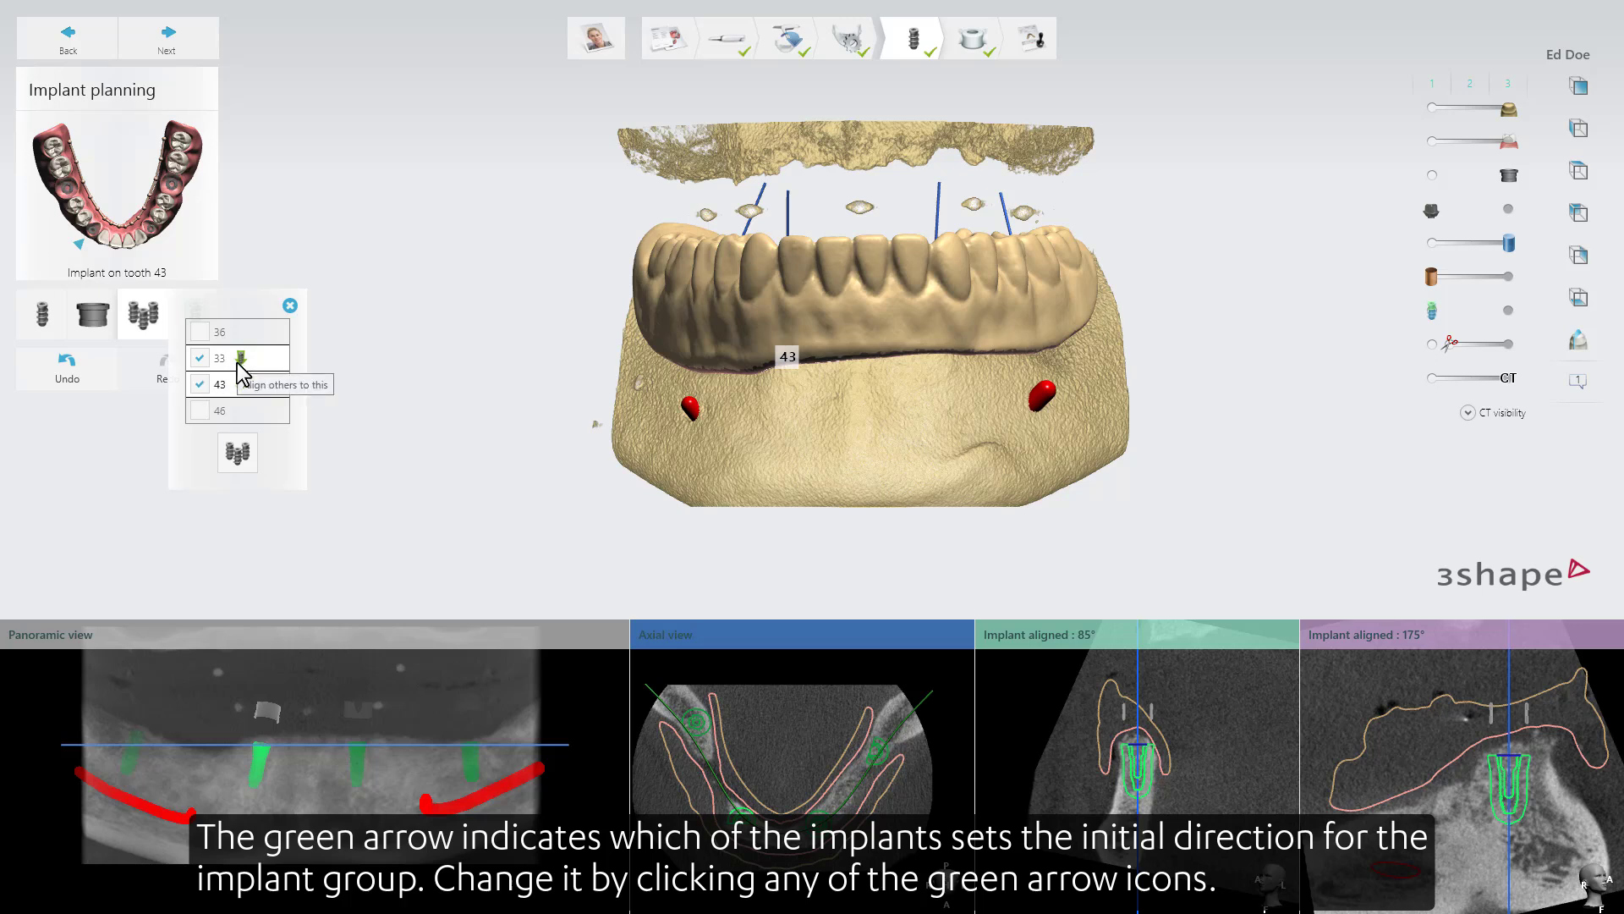
left_click(240, 383)
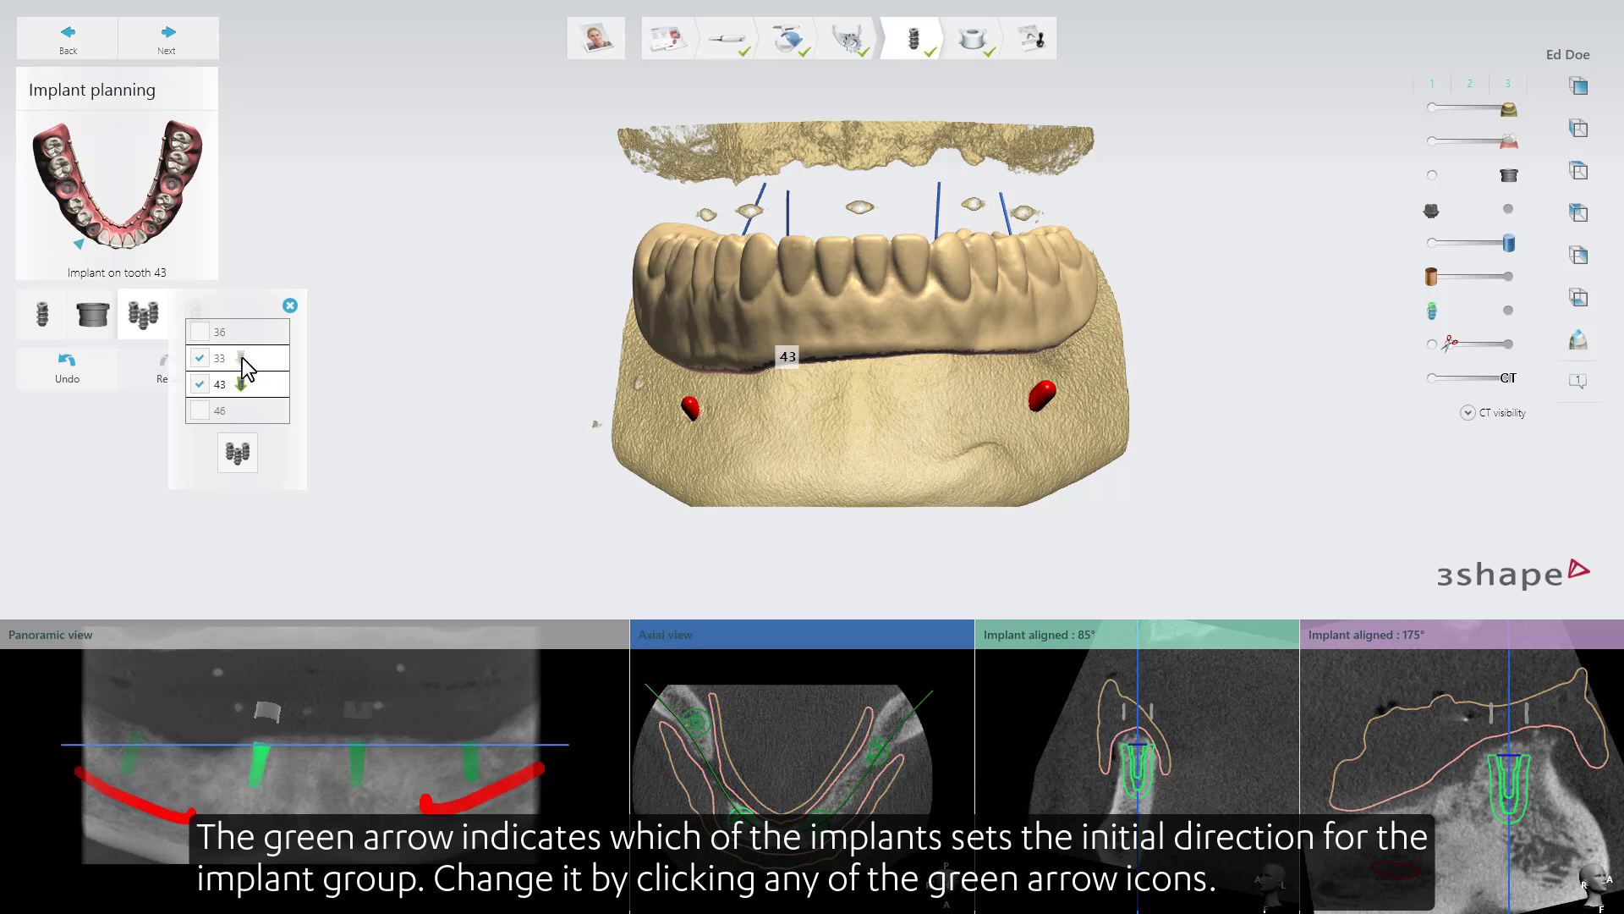
left_click(241, 359)
left_click(238, 450)
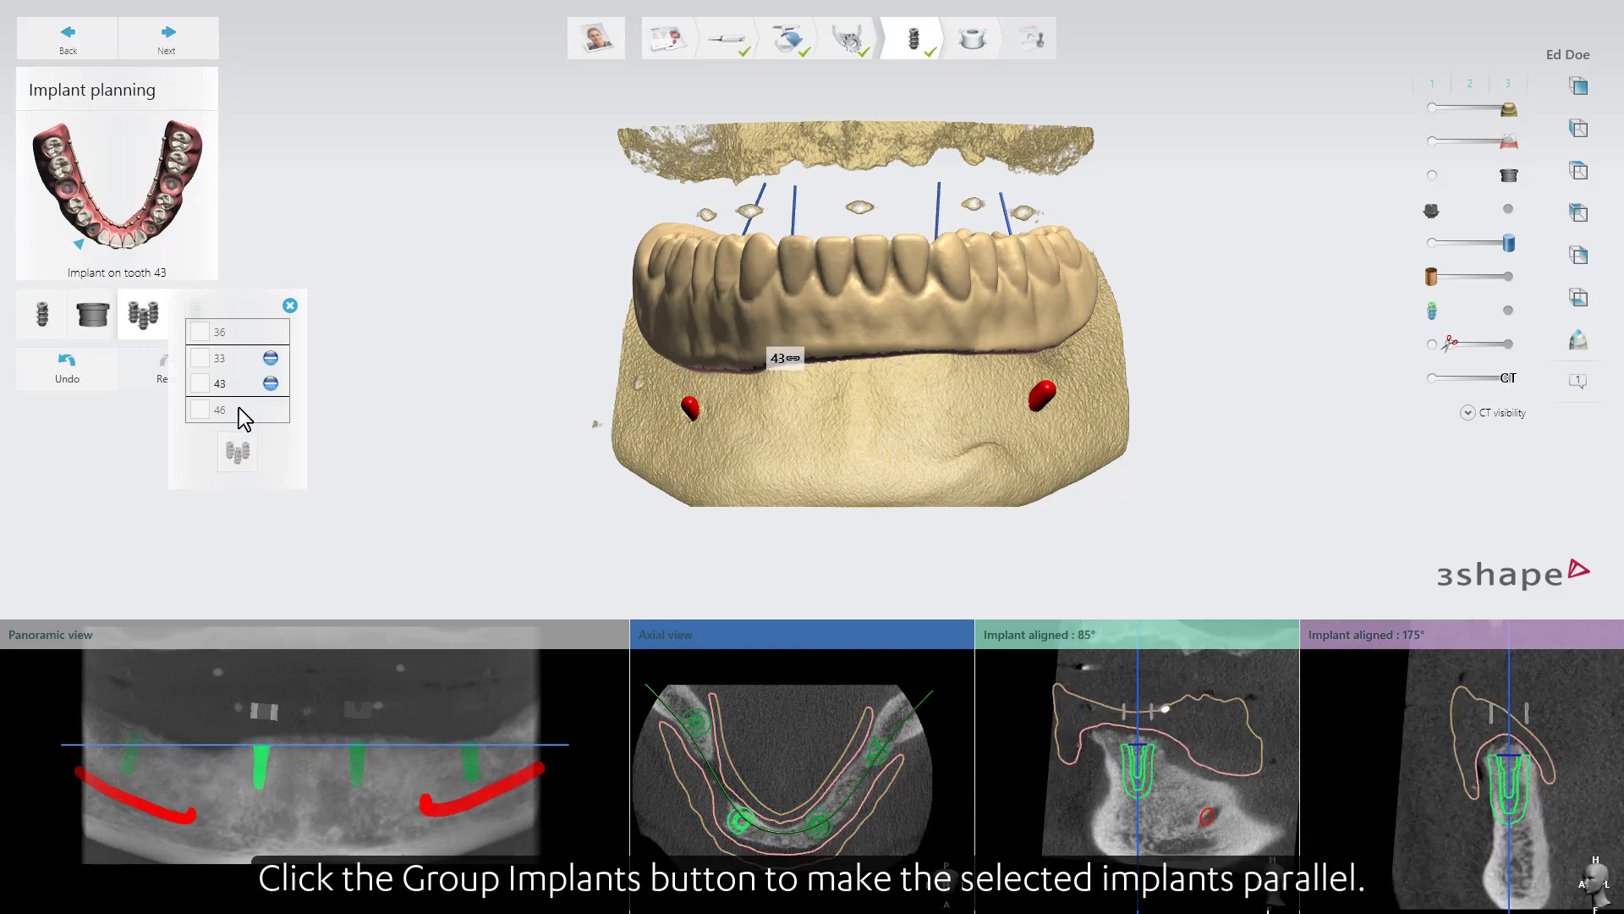
left_click(291, 306)
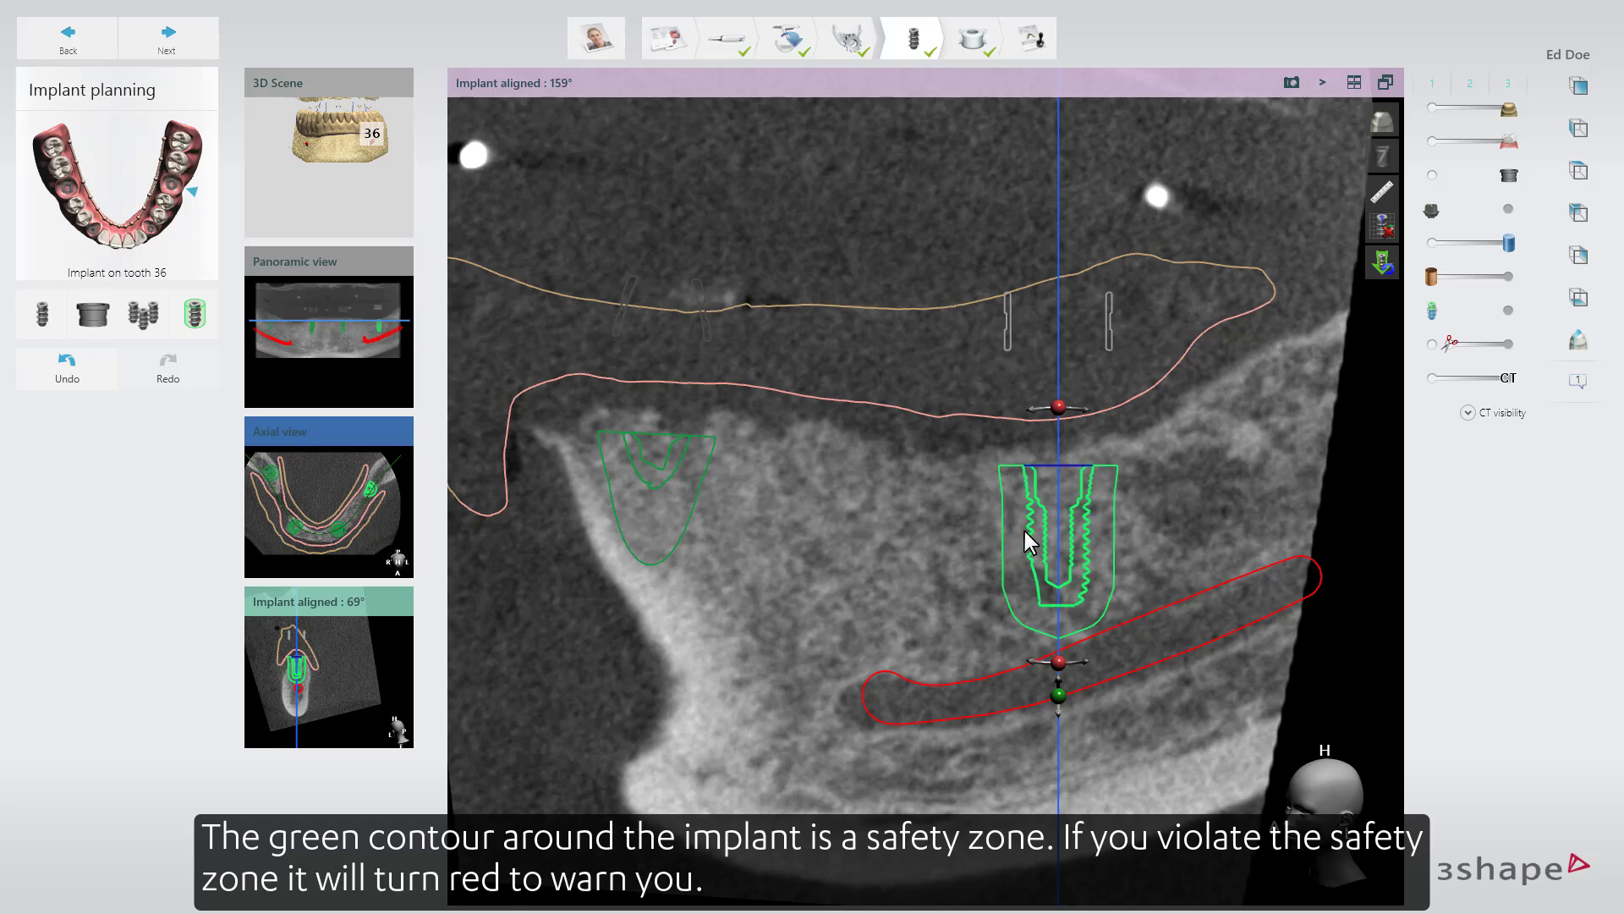
Test the tooth 36 implant's safety zone by moving it too close to the nerve and the neighbouring implant, and undo the moves.
left_click_drag(1028, 532, 724, 505)
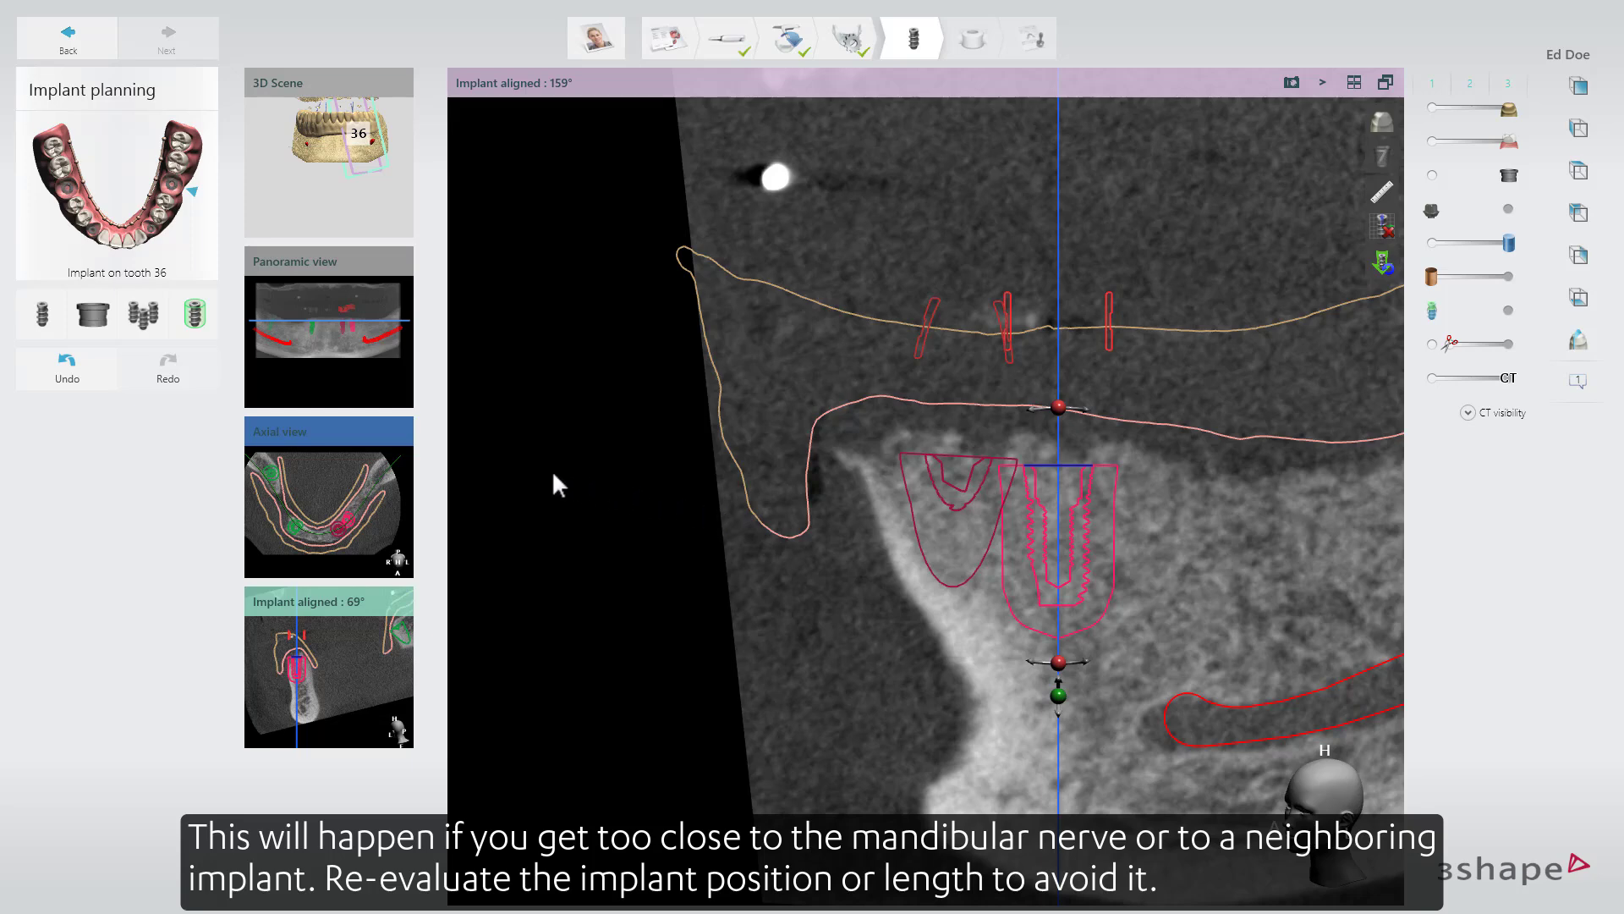
left_click(67, 364)
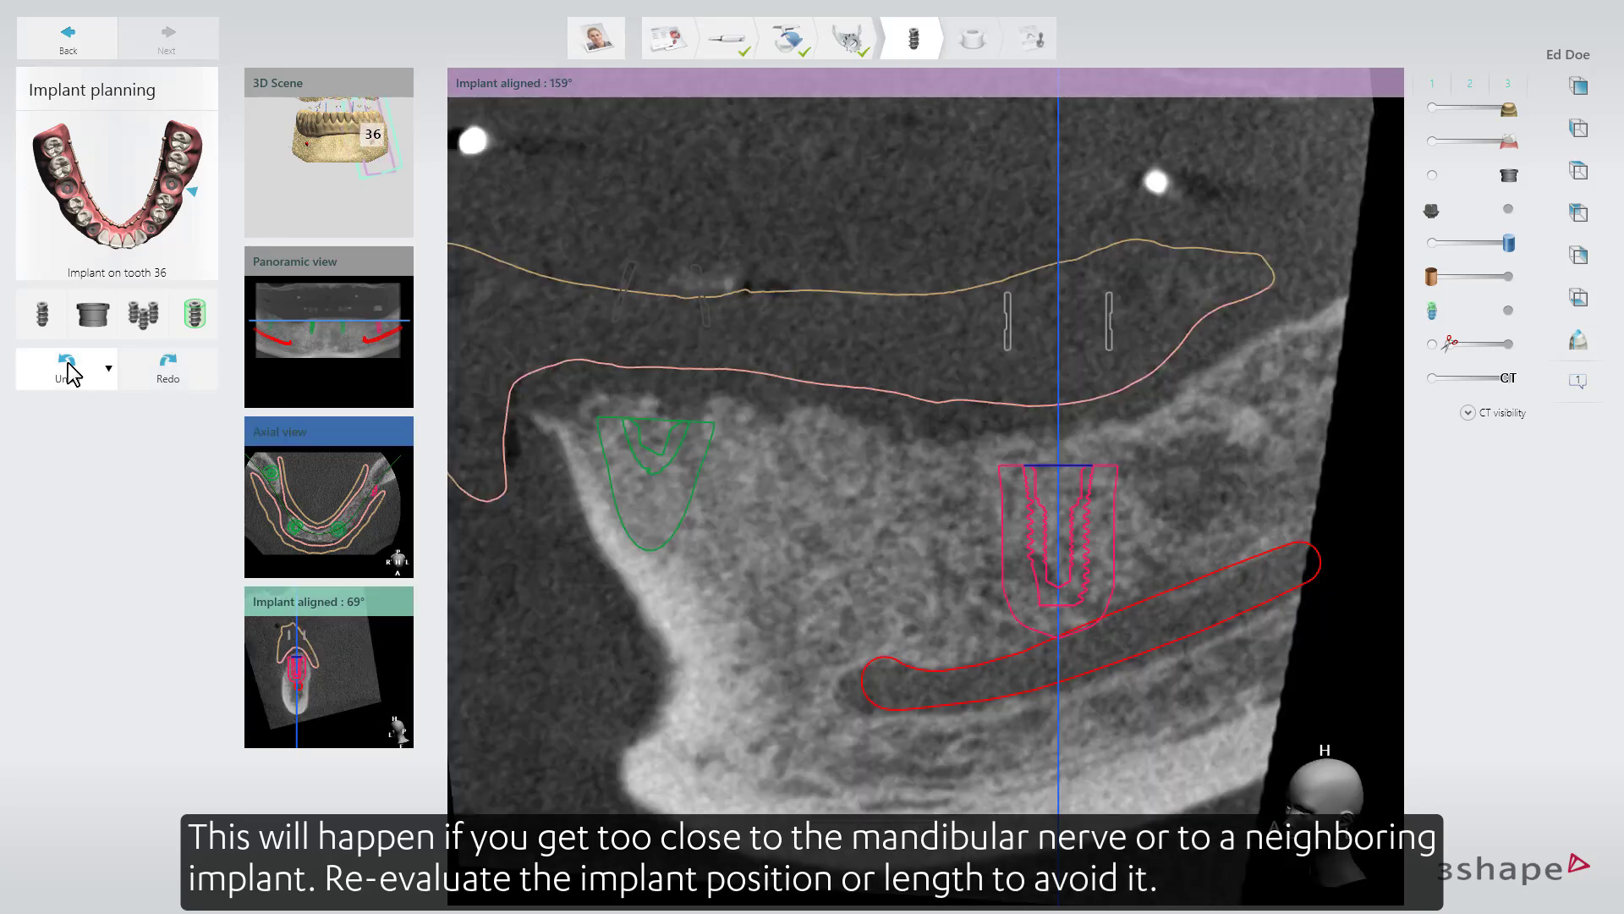
left_click(68, 365)
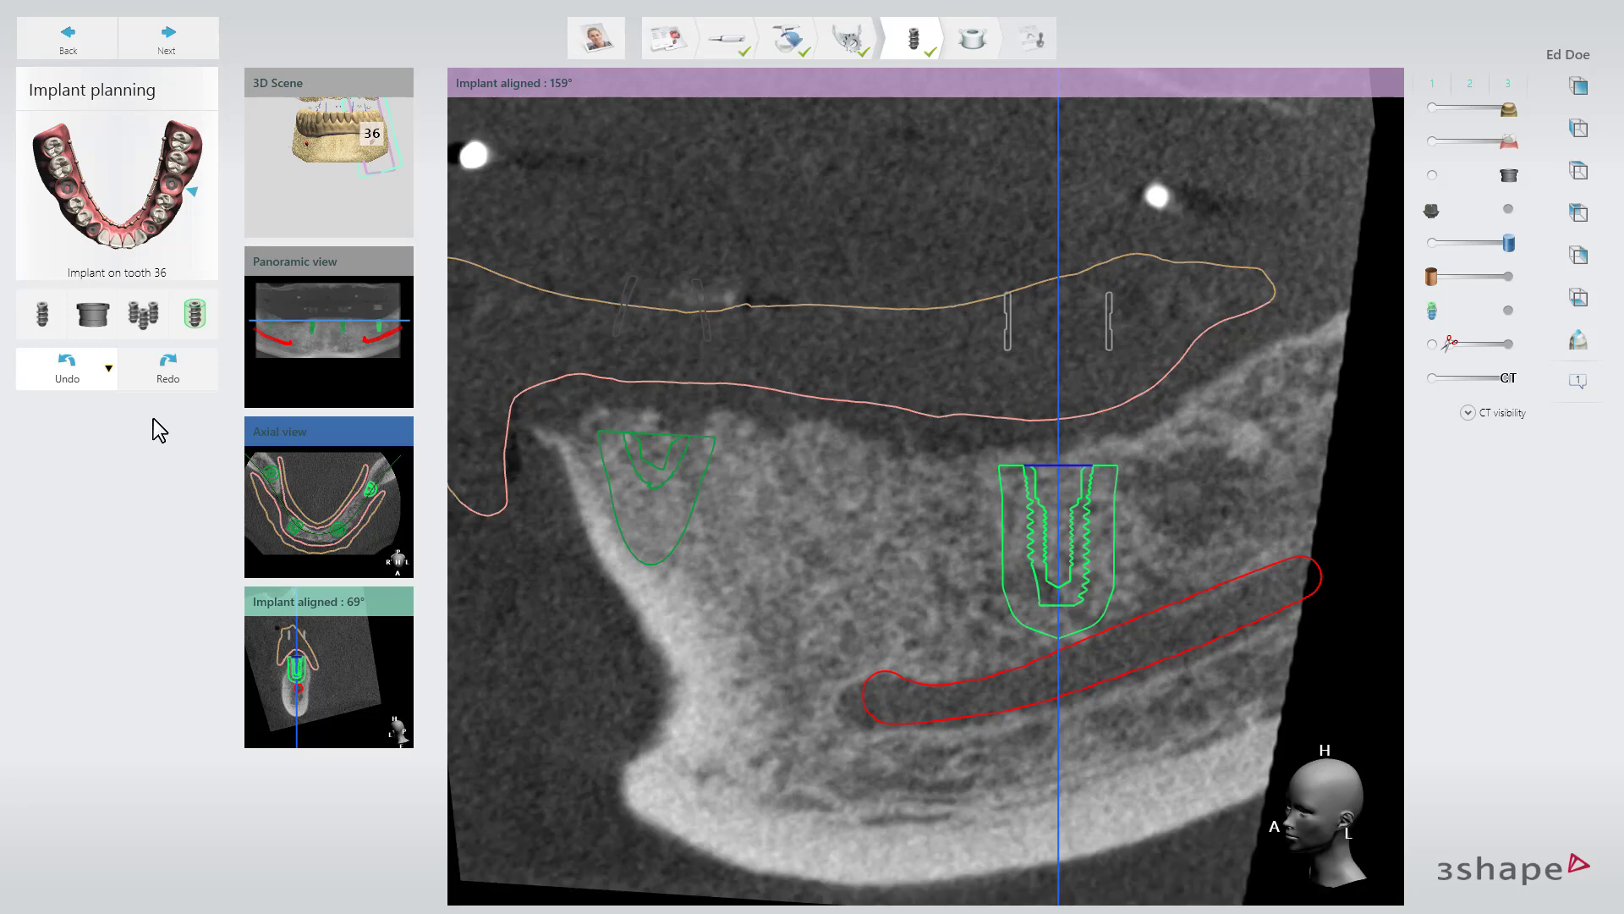
Enable a custom safety zone for the tooth 36 implant with radial distance 1.50 and apical distance 2.00.
left_click(205, 317)
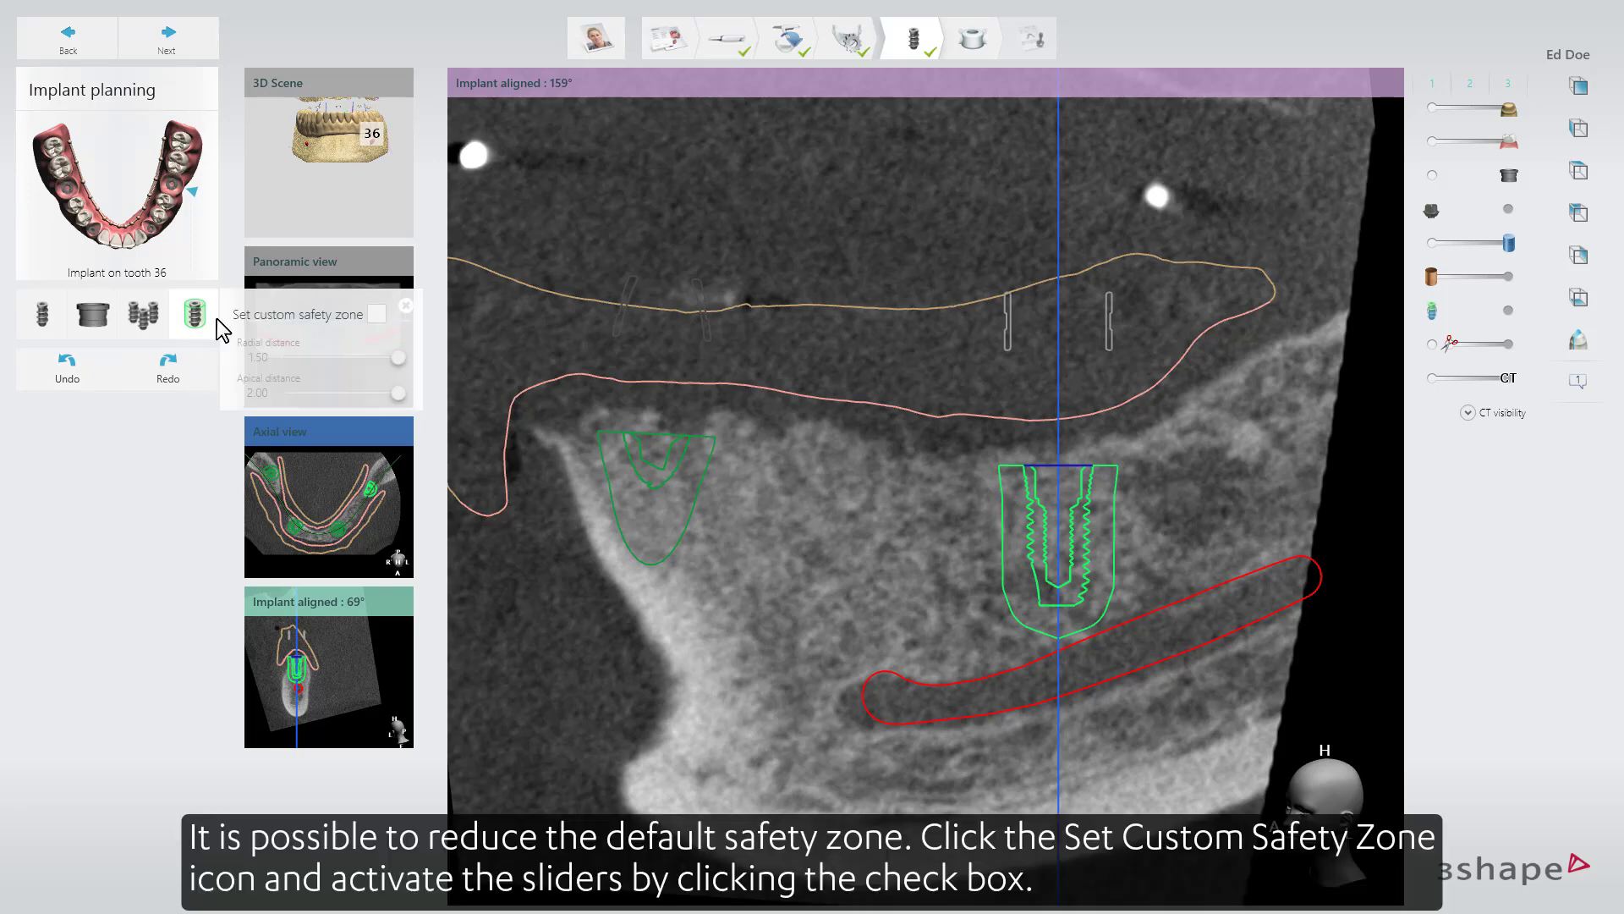
left_click(374, 314)
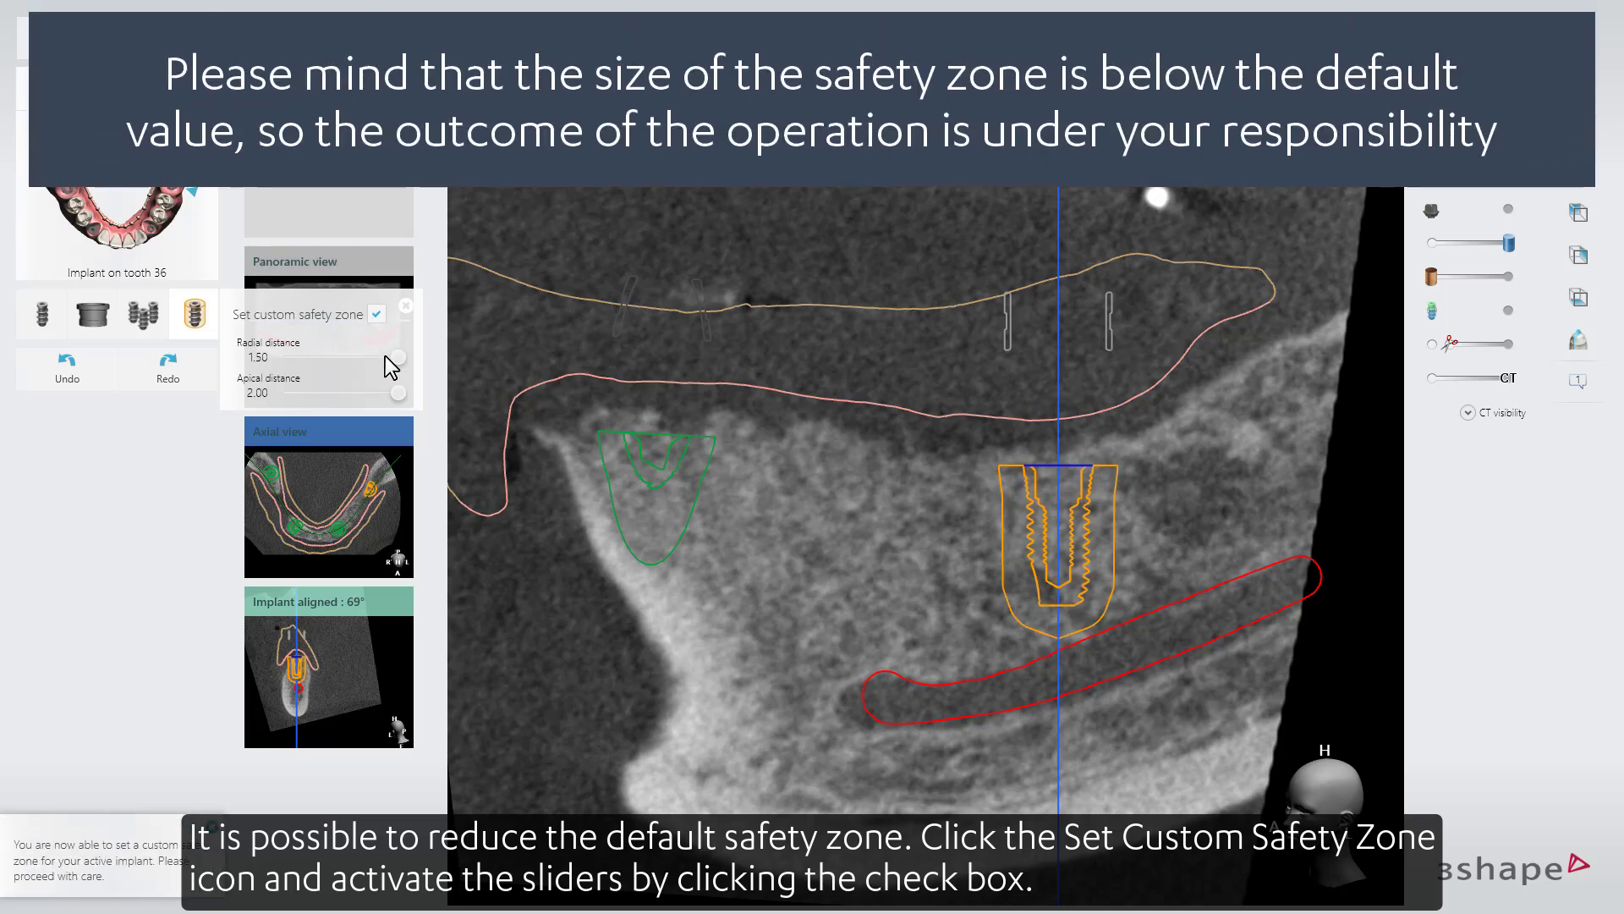
left_click_drag(396, 358, 399, 392)
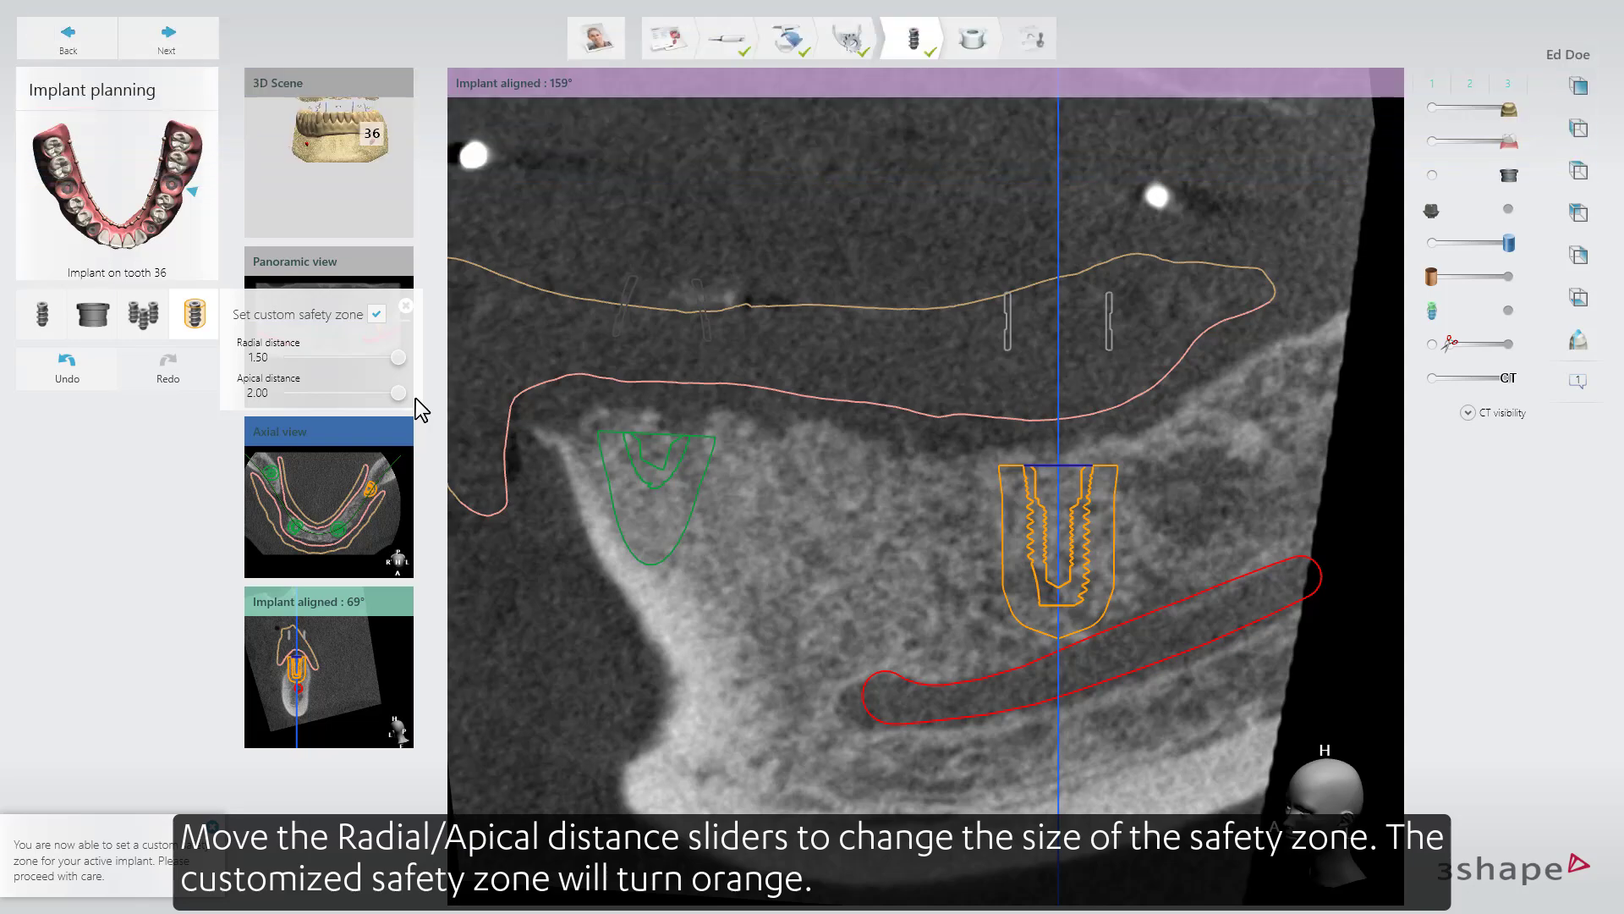
left_click(406, 306)
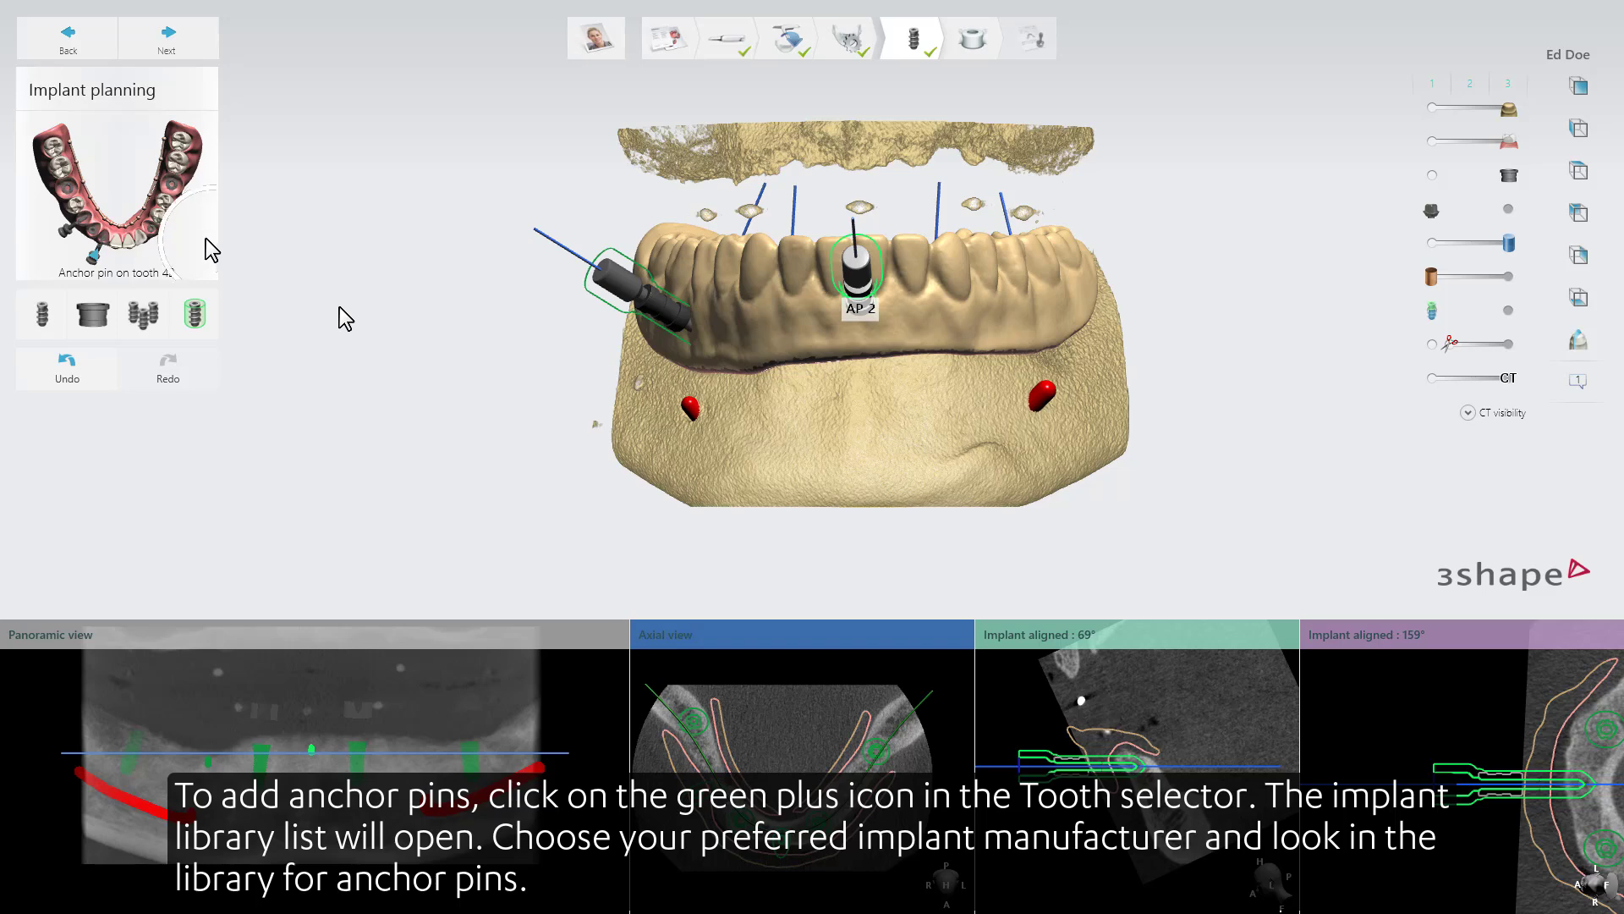
Add an Avinent Anchor Pin with 1.6 mm diameter and 26.0 mm length at tooth 34.
mouse_move(161, 218)
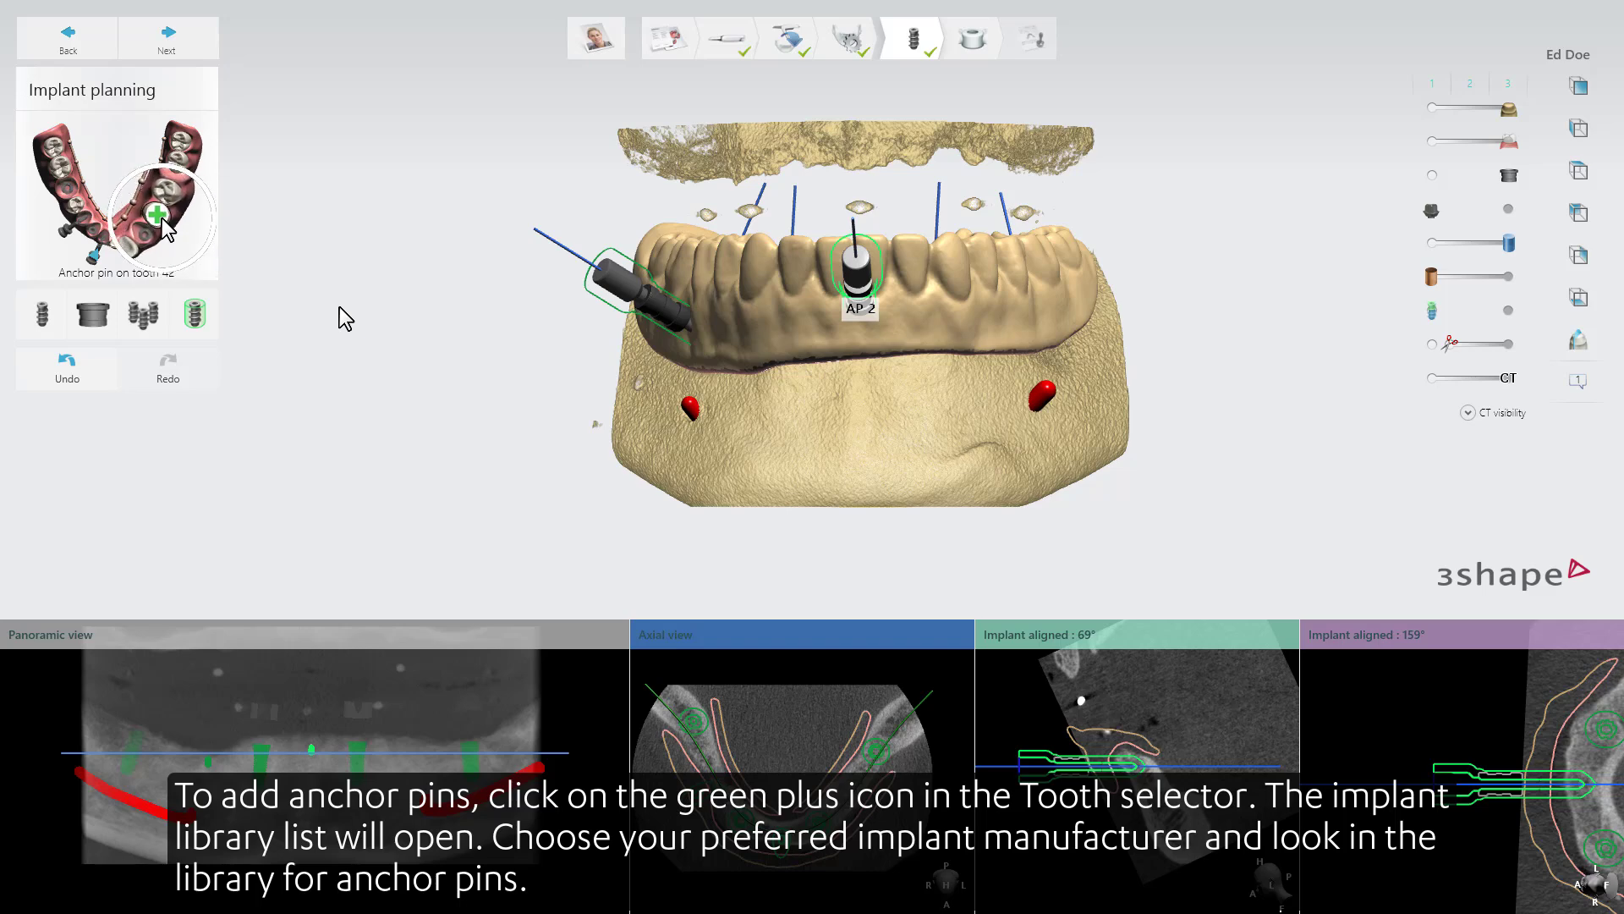
left_click(157, 214)
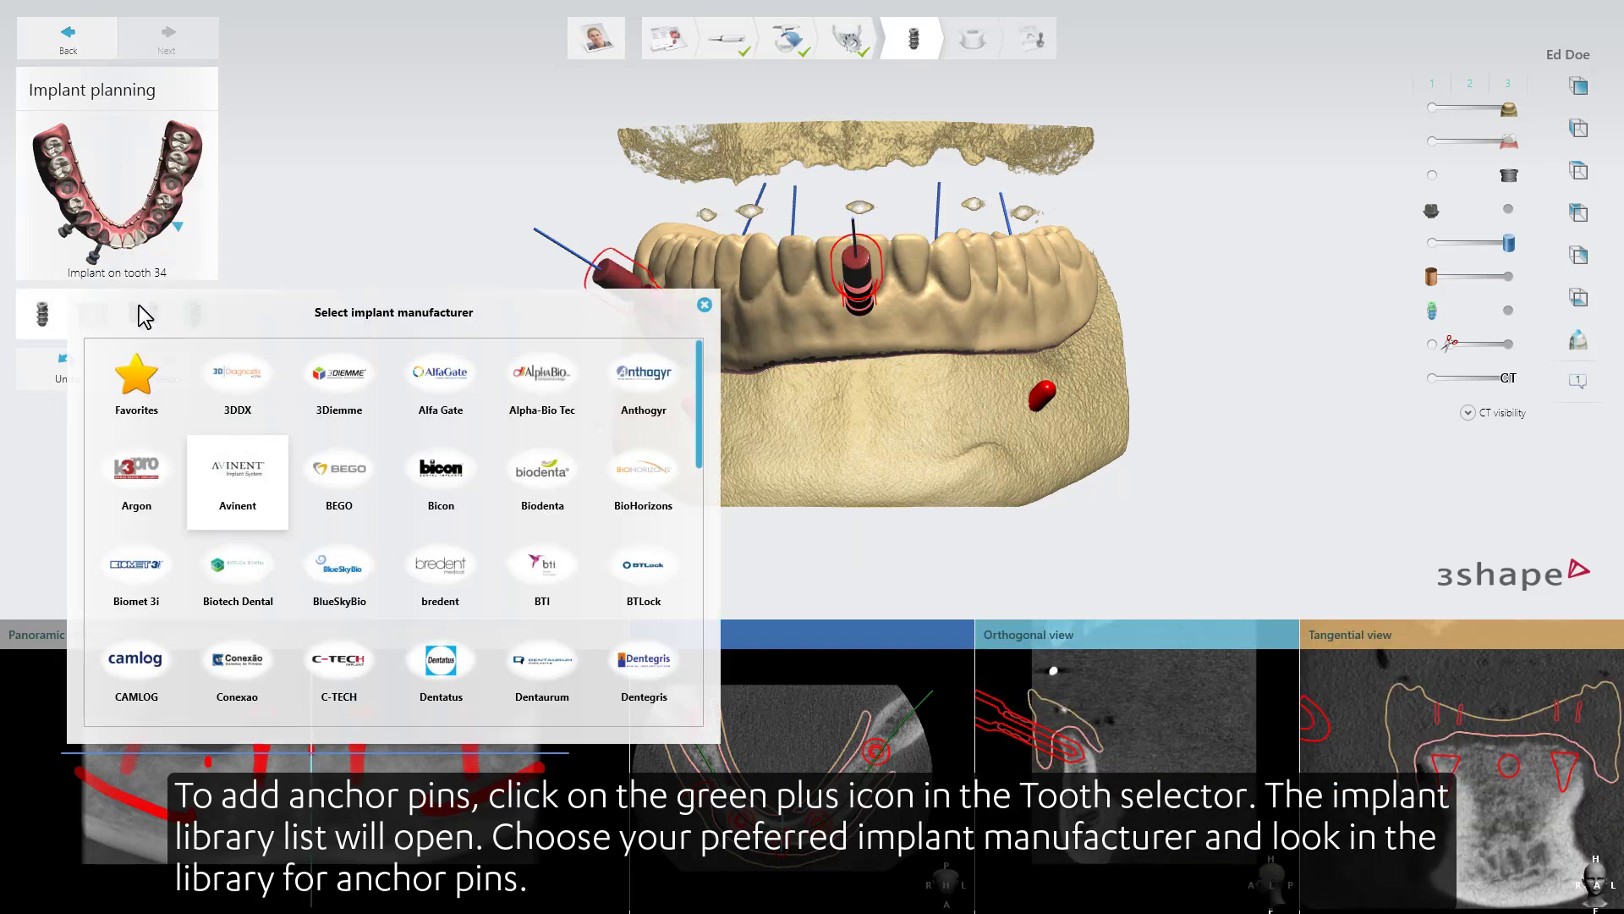
left_click(237, 440)
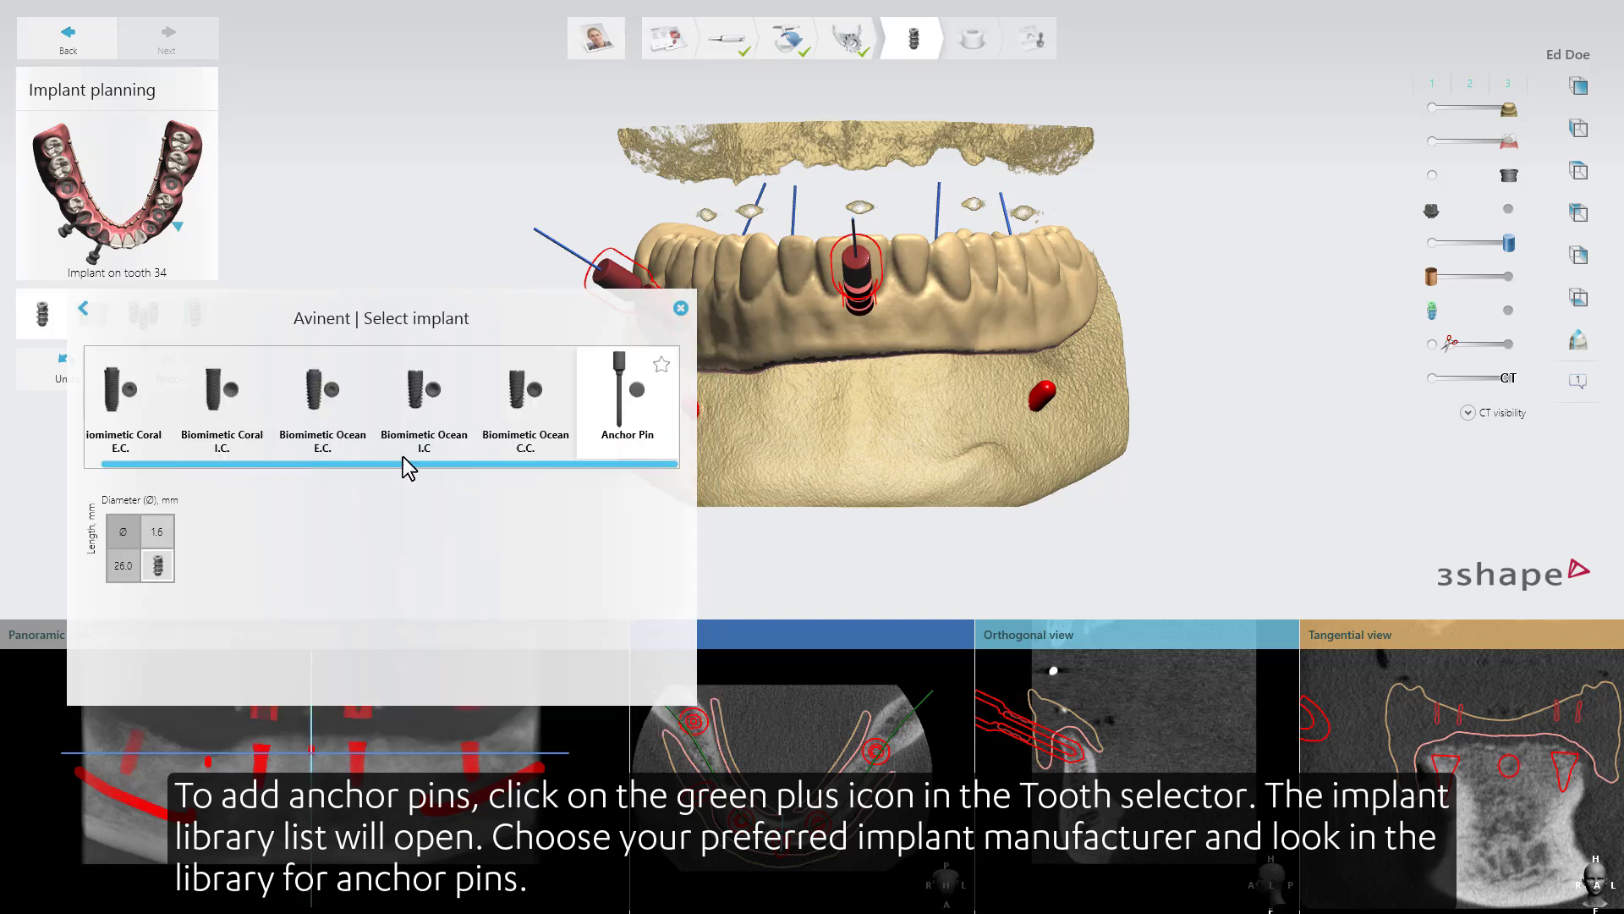
left_click(169, 567)
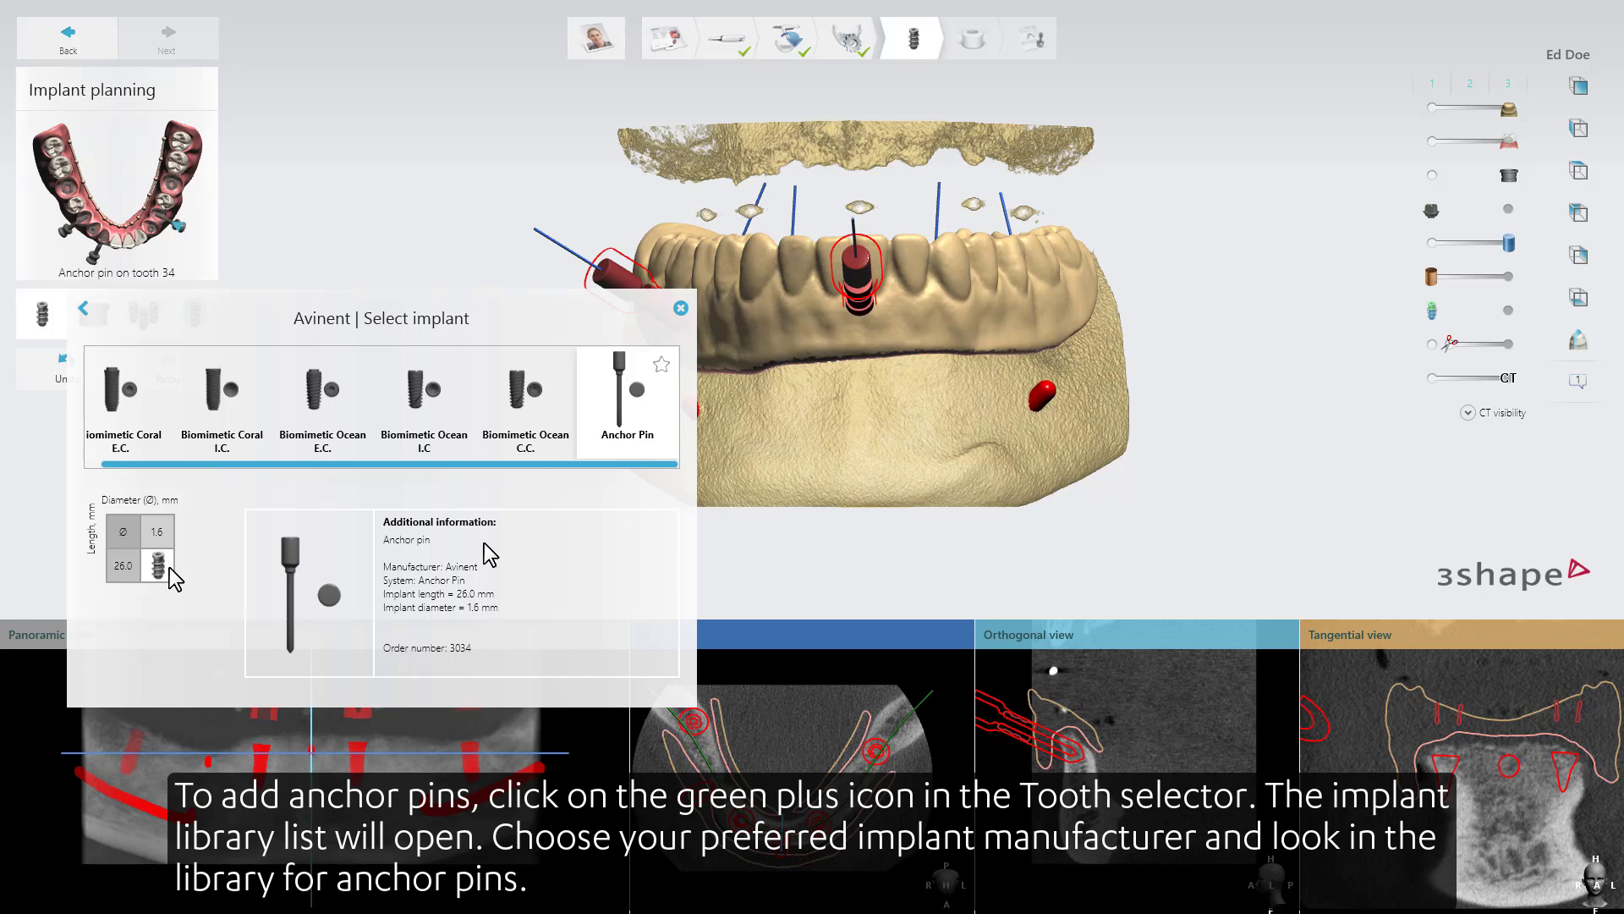
left_click(684, 311)
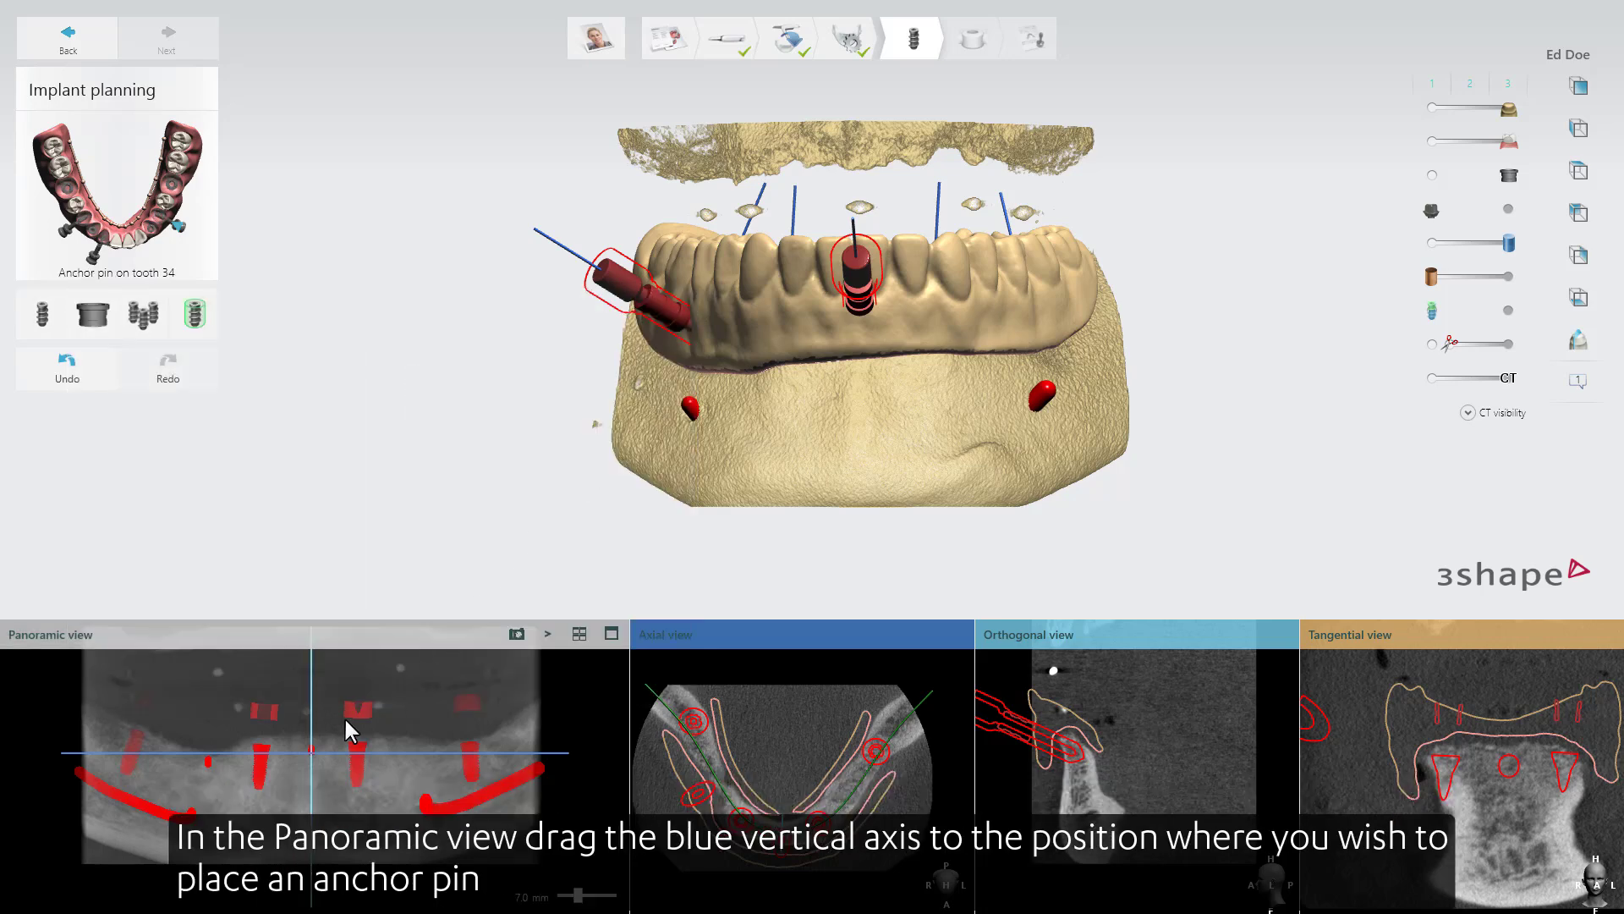
Place the tooth 34 anchor pin between the 33 and 36 implants, setting its apex and shoulder in the Orthogonal view.
left_click_drag(319, 765, 410, 754)
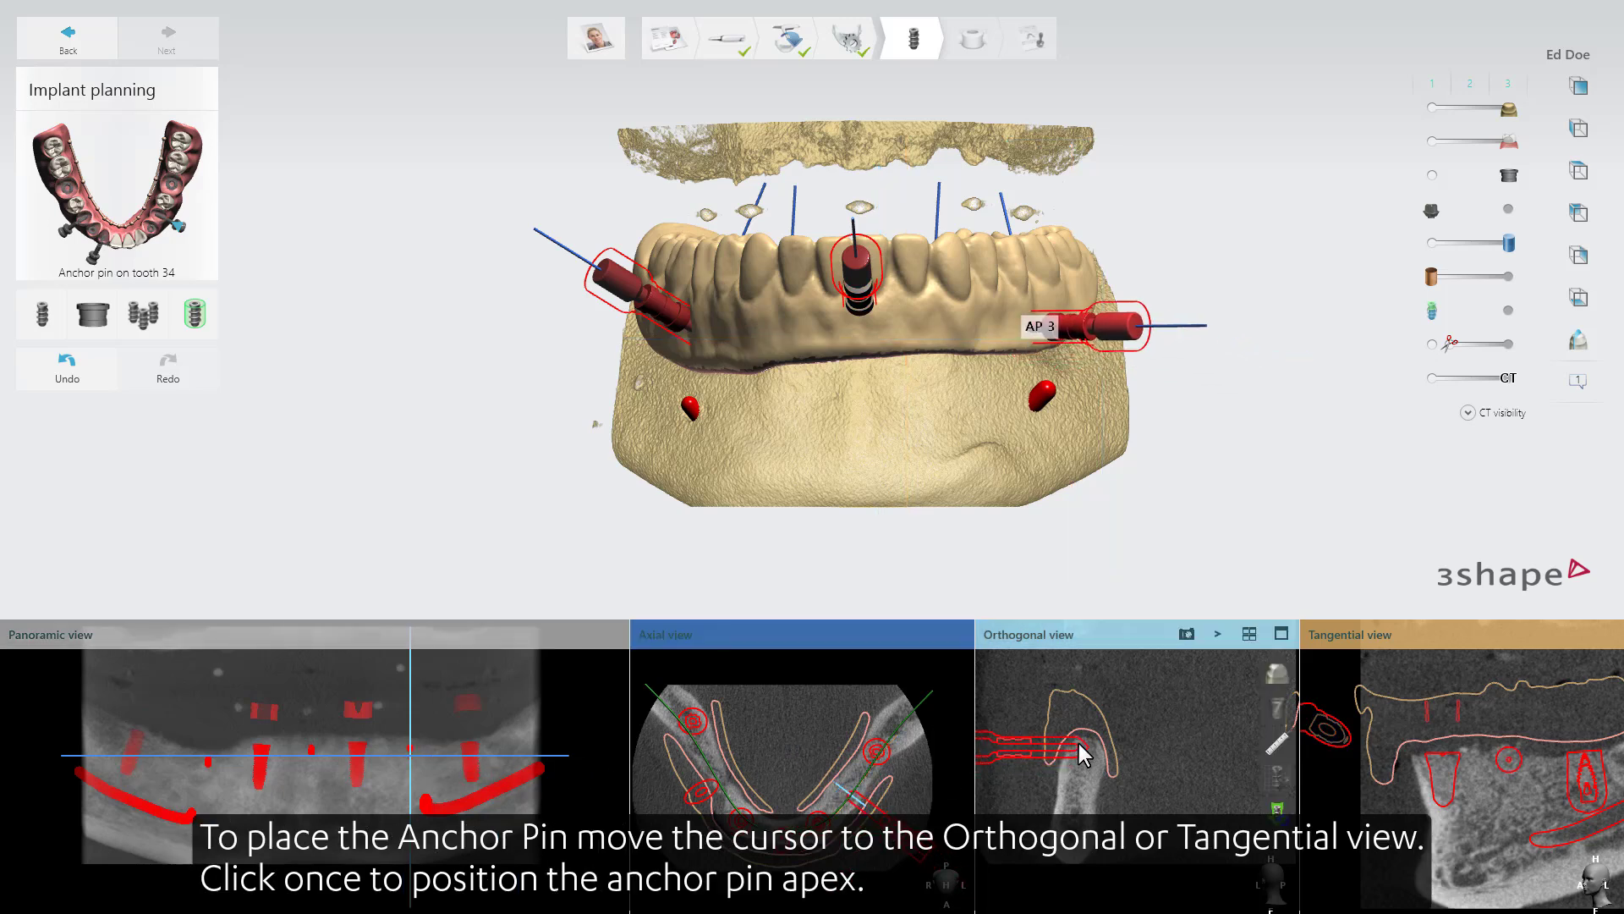
left_click(1084, 761)
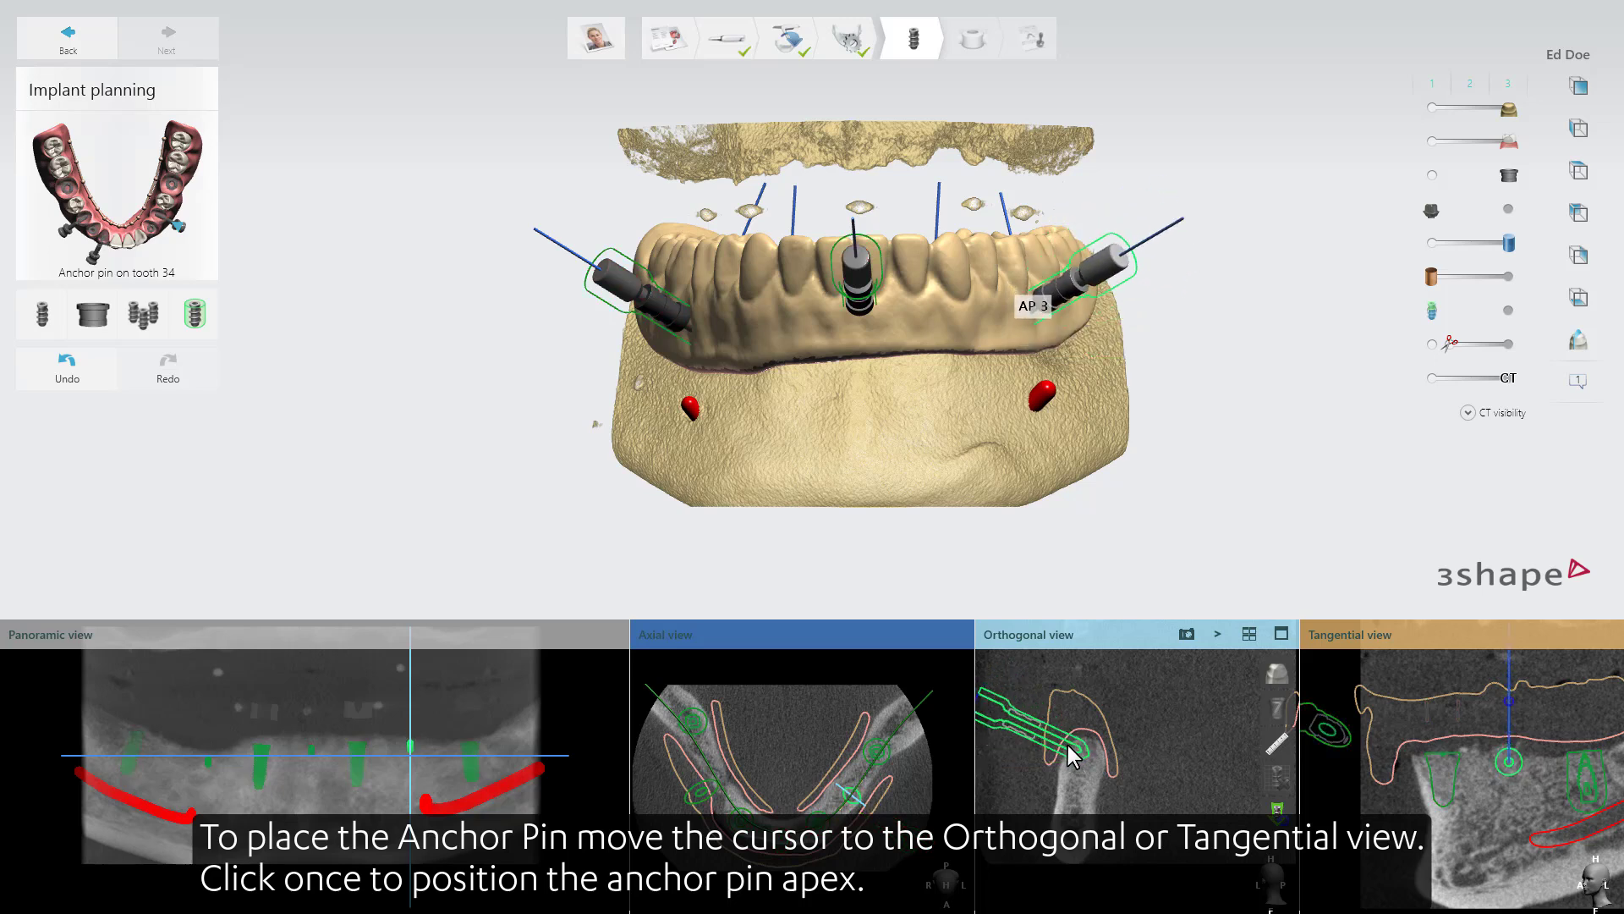
left_click(1067, 745)
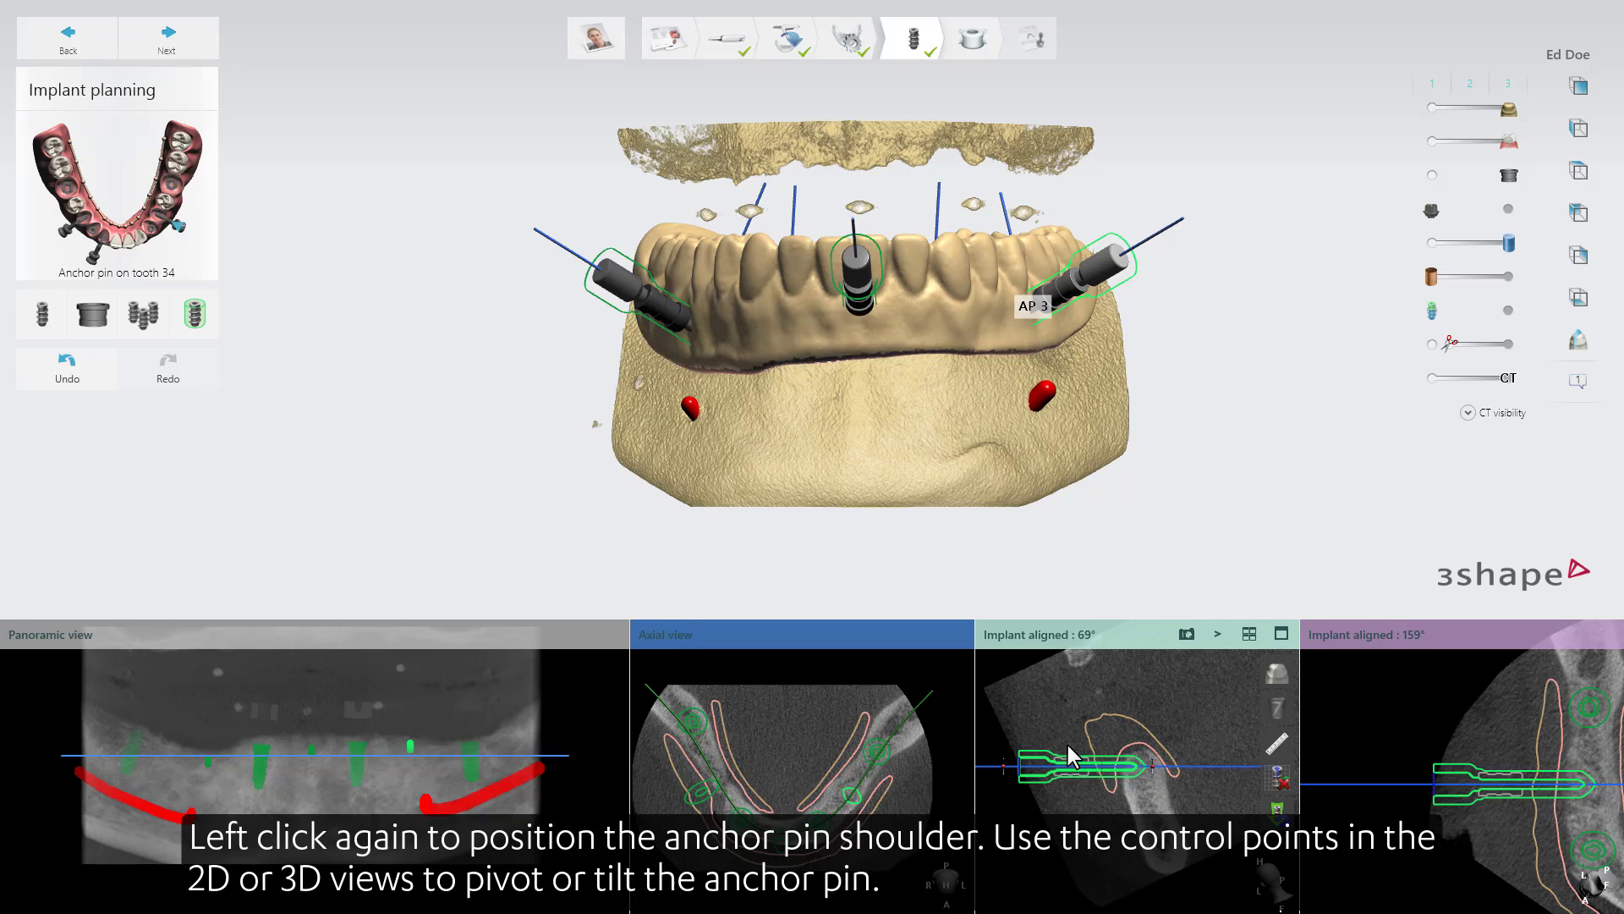
left_click_drag(1068, 761, 1002, 753)
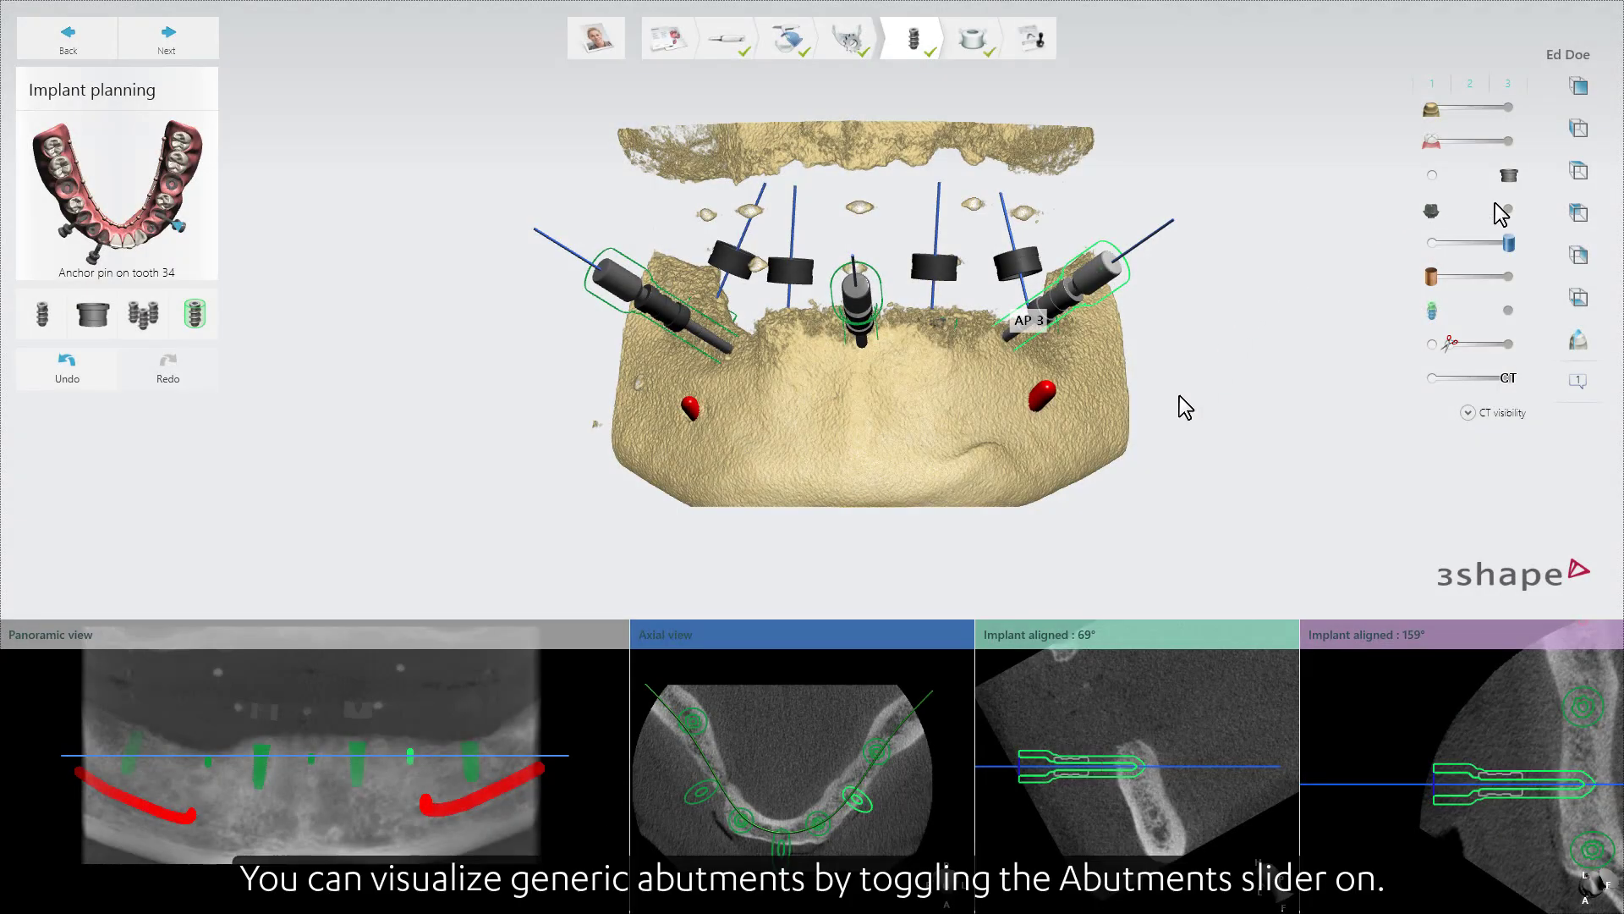
Clip the 3D scene with the generic abutments shown and examine the tooth 33 implant's abutment relative to the bone.
left_click(1431, 343)
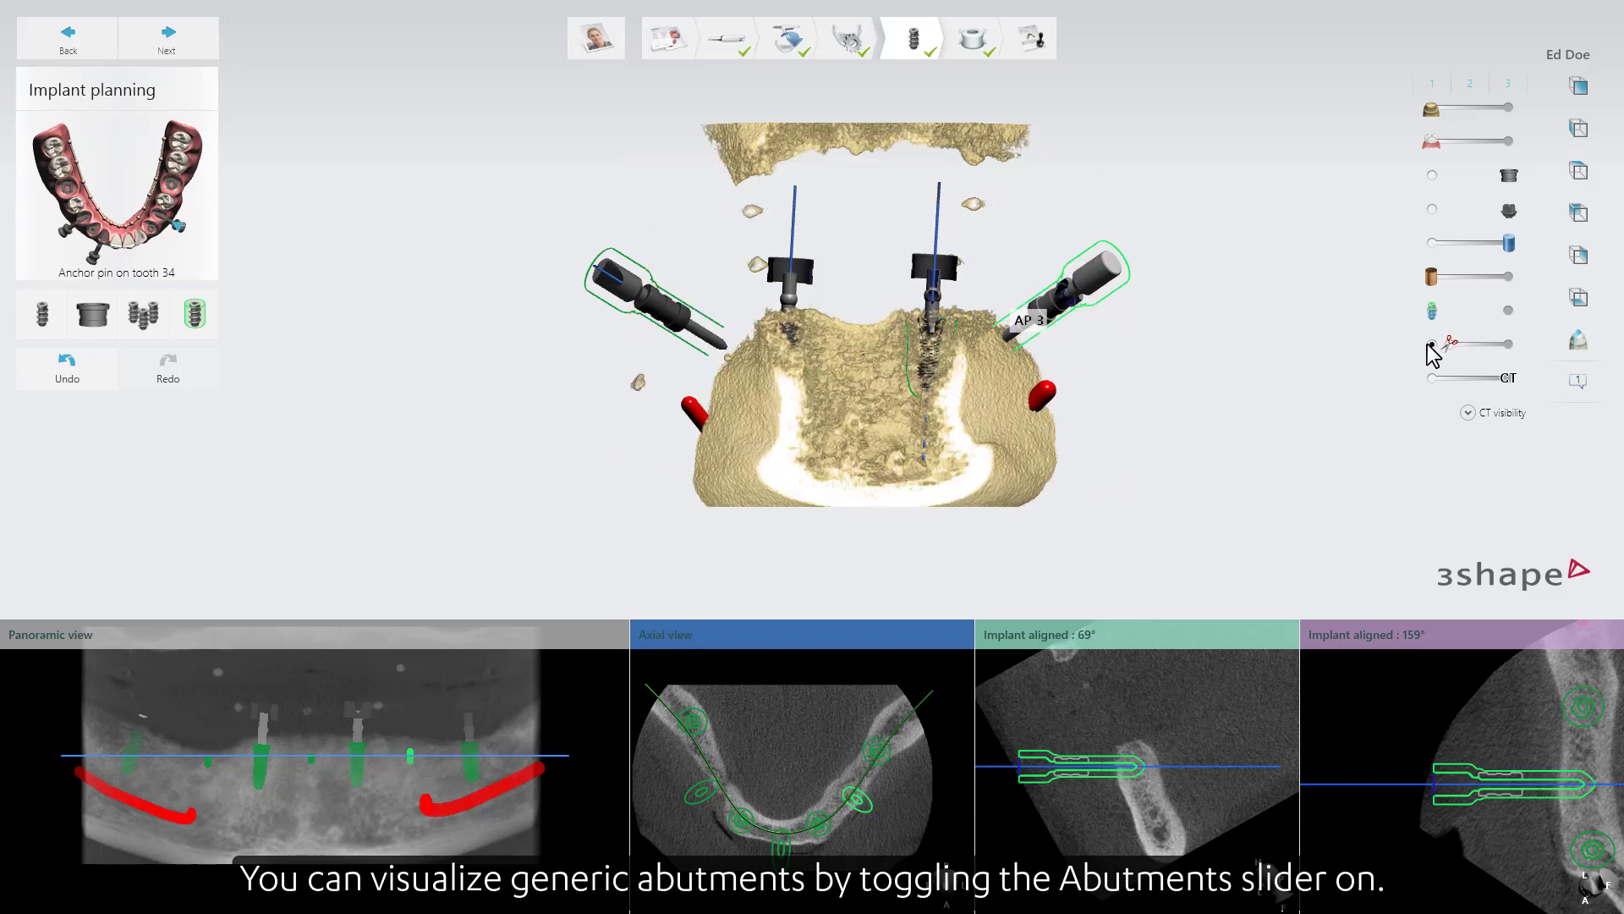
right_click_drag(890, 352, 916, 327)
scroll(917, 326, "up", 4)
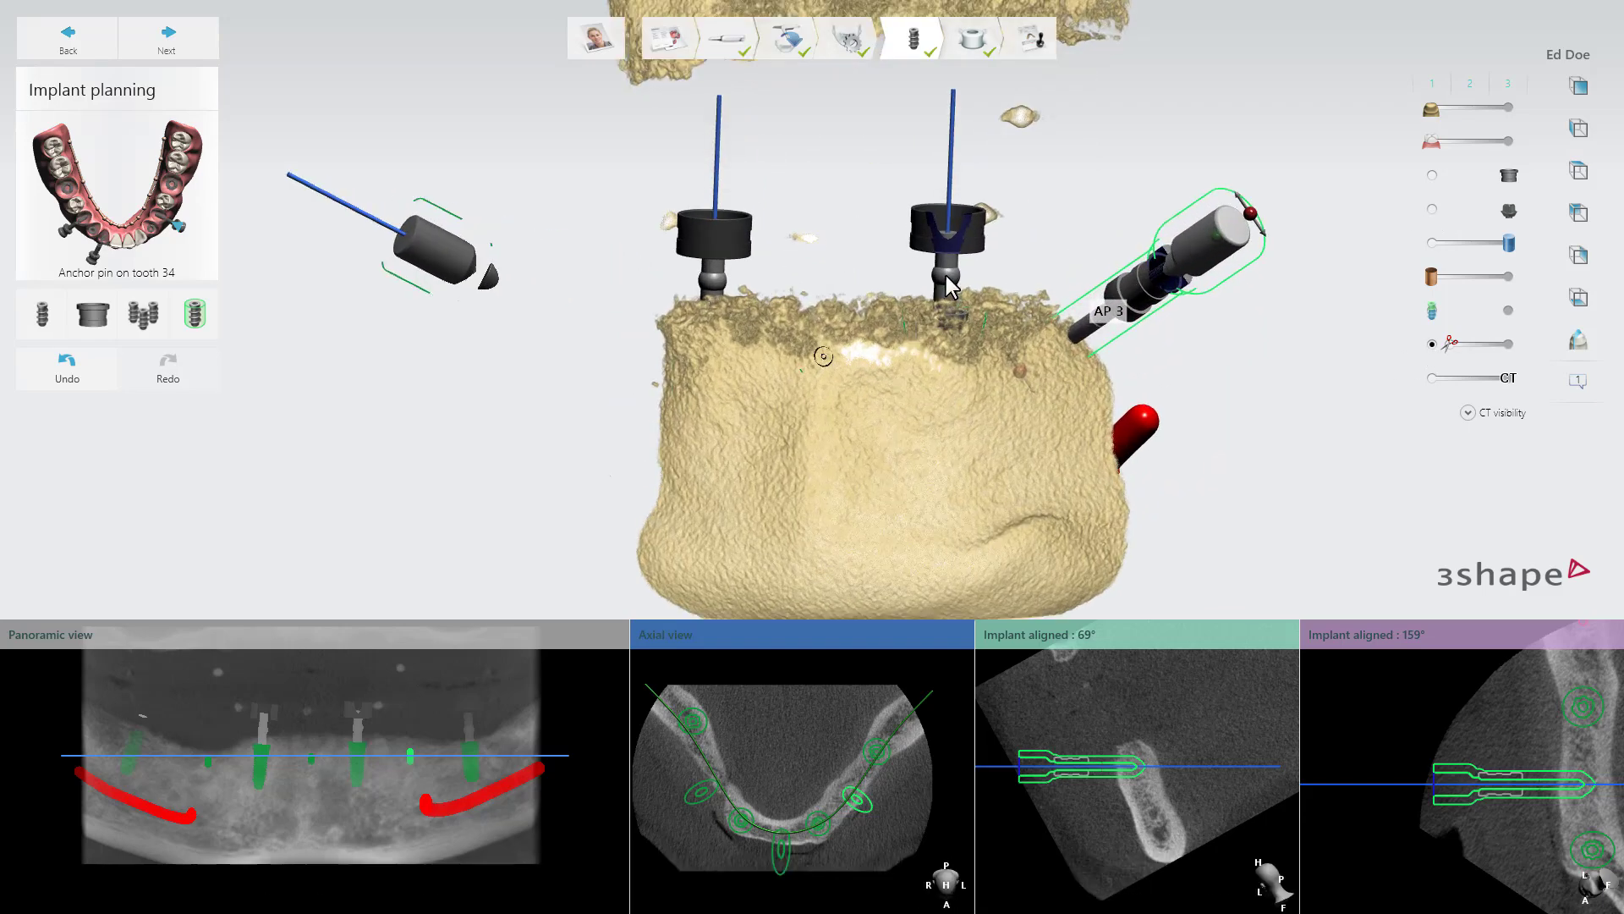
left_click(954, 272)
right_click_drag(954, 270, 955, 280)
mouse_move(948, 227)
left_mouse_down()
mouse_move(976, 272)
mouse_move(947, 230)
mouse_move(949, 275)
mouse_move(954, 254)
left_mouse_up()
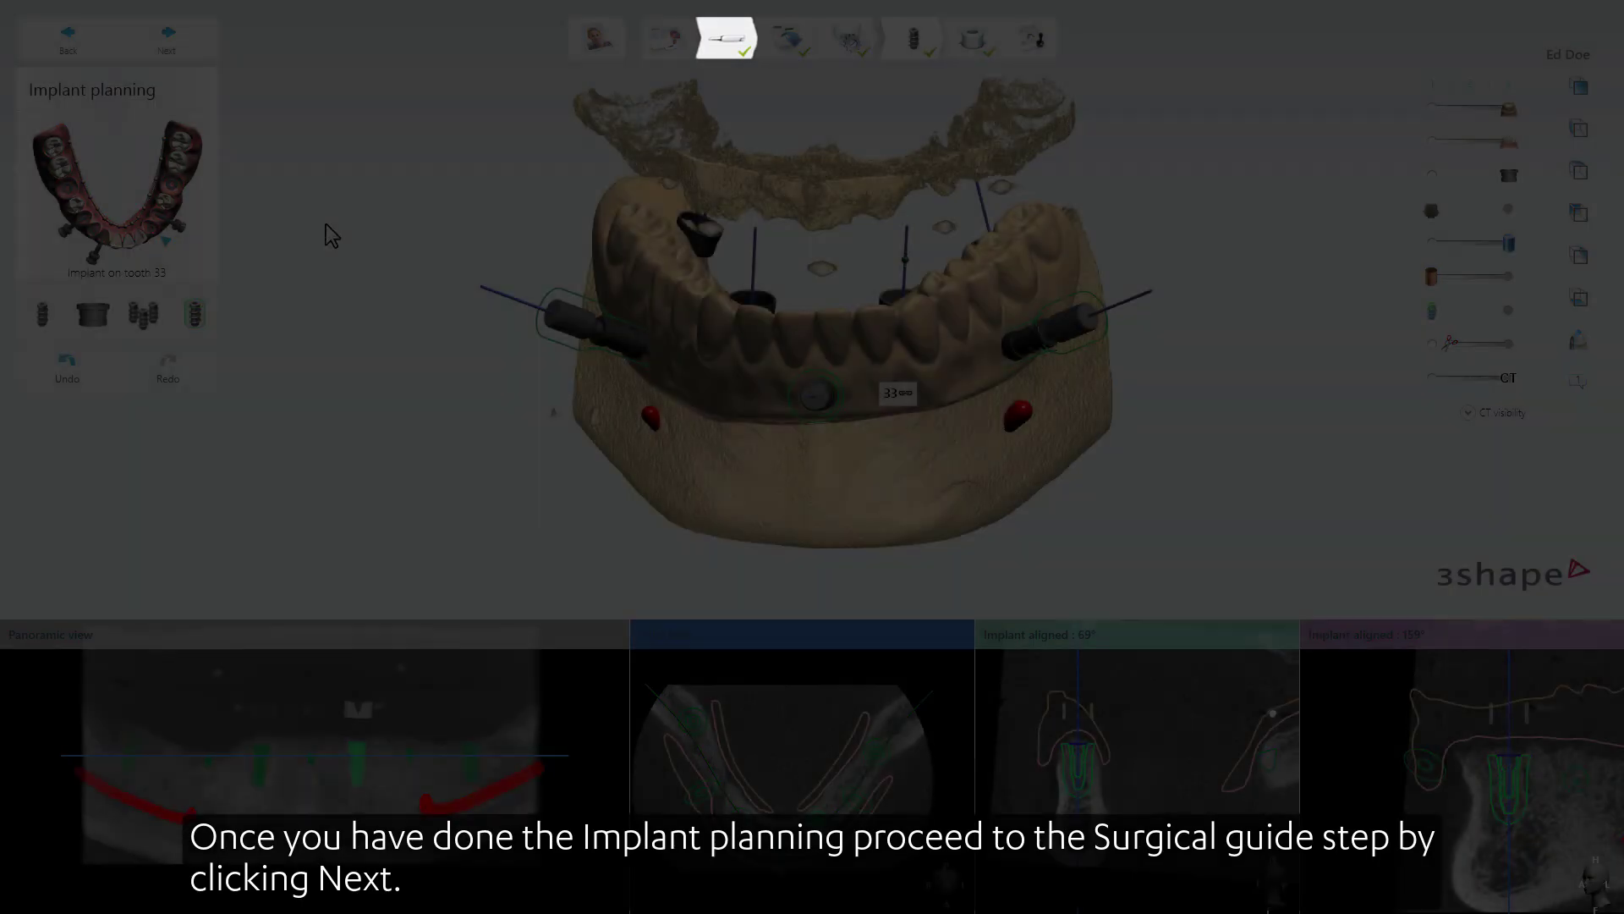